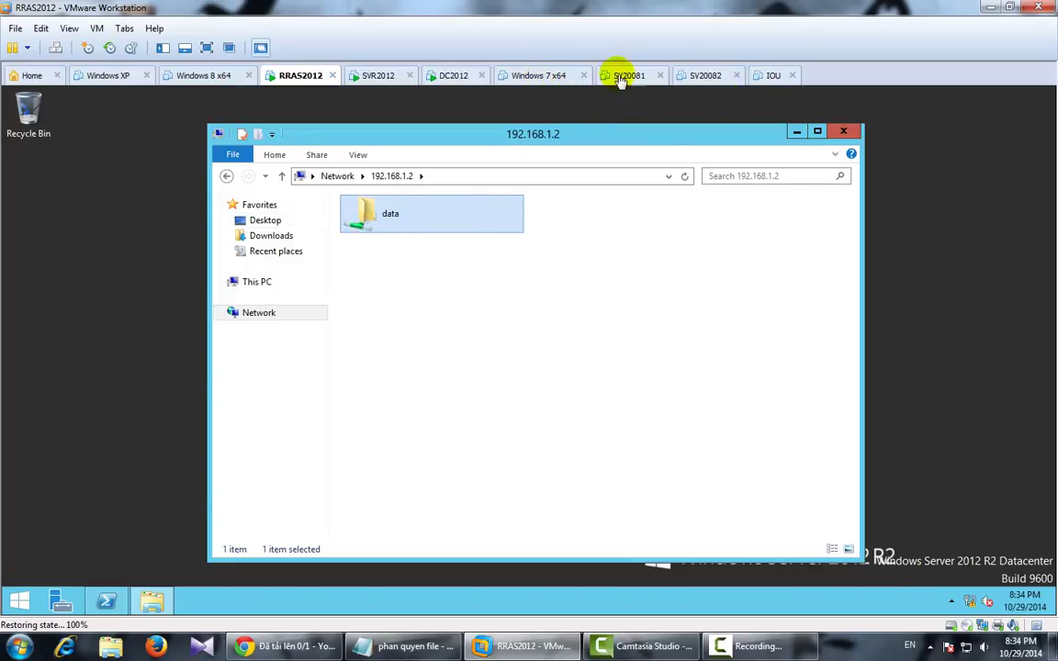
# Restore the Windows 8 x64 virtual machine to its "Member" snapshot and accept losing the current state
pyautogui.click(212, 77)
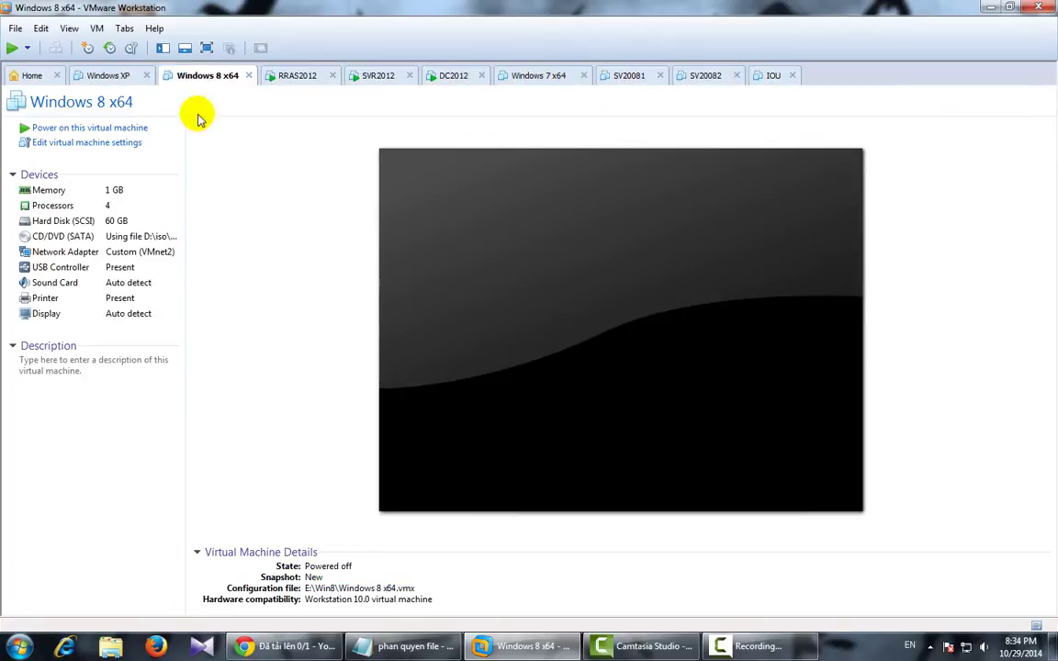
pyautogui.click(131, 46)
pyautogui.click(134, 75)
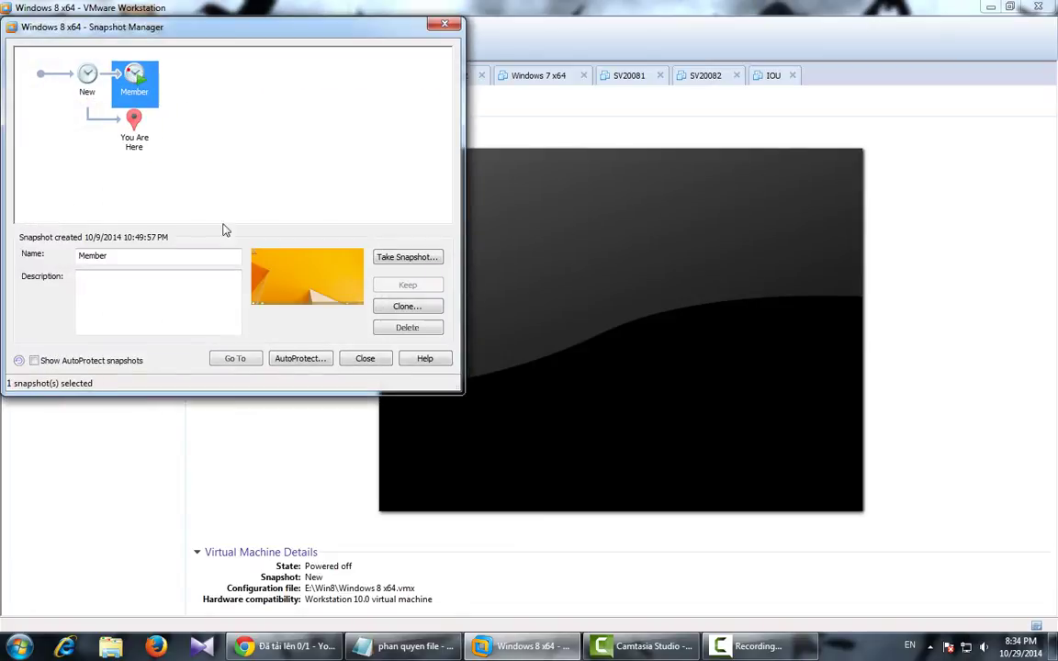
pyautogui.click(241, 359)
pyautogui.click(272, 234)
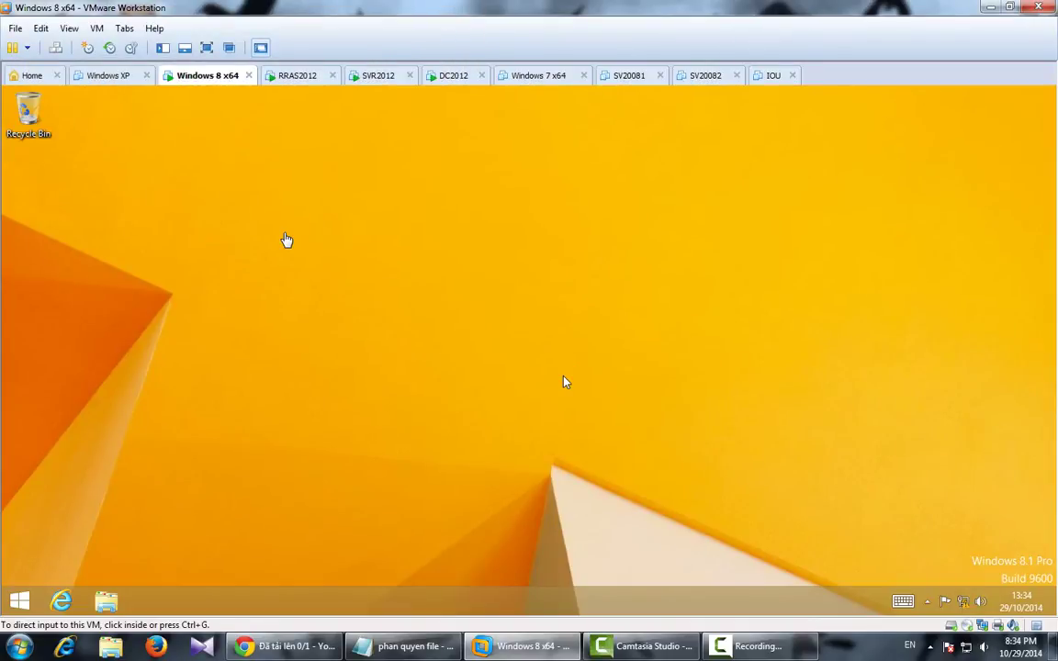
# Open Windows Firewall with Advanced Security (wf.msc) inside the Windows 8 x64 virtual machine
pyautogui.press('super')
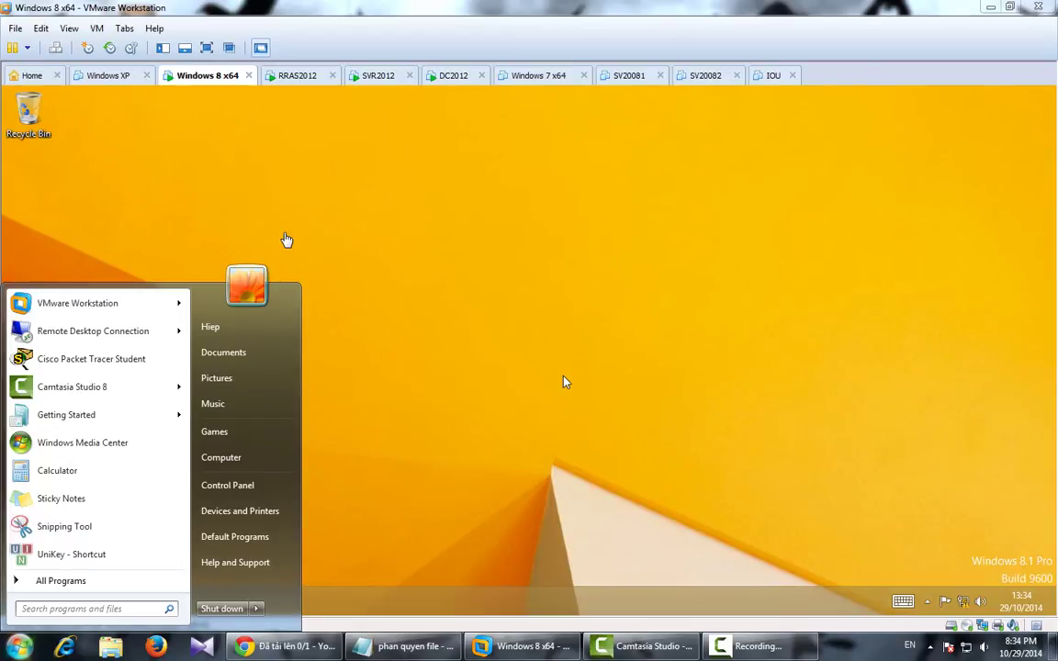
pyautogui.click(569, 272)
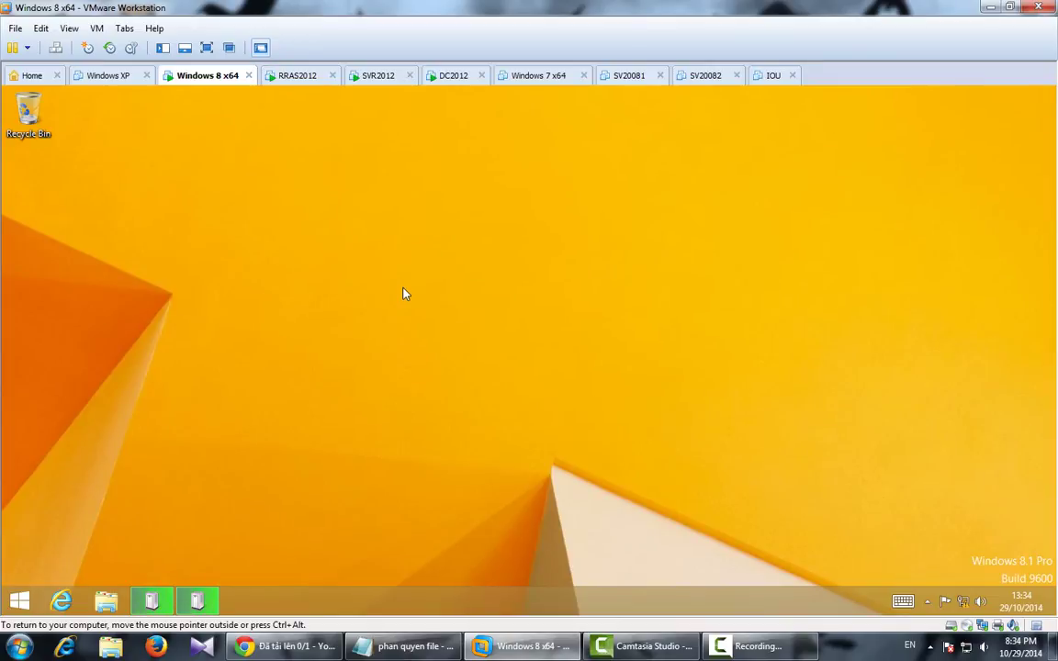
pyautogui.press('super')
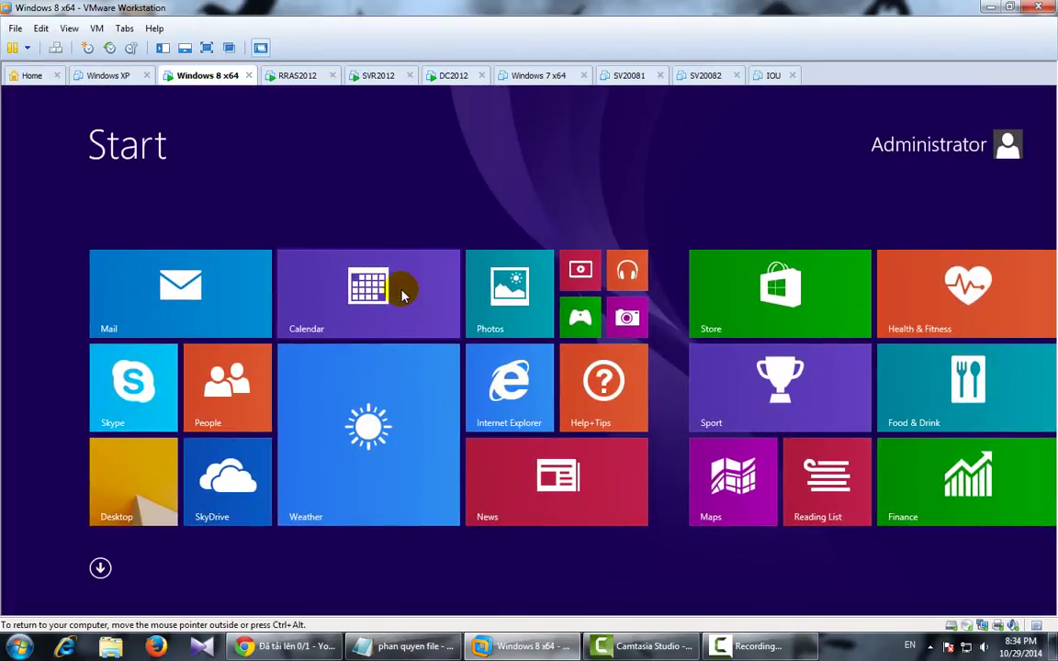
pyautogui.write('wf.msc')
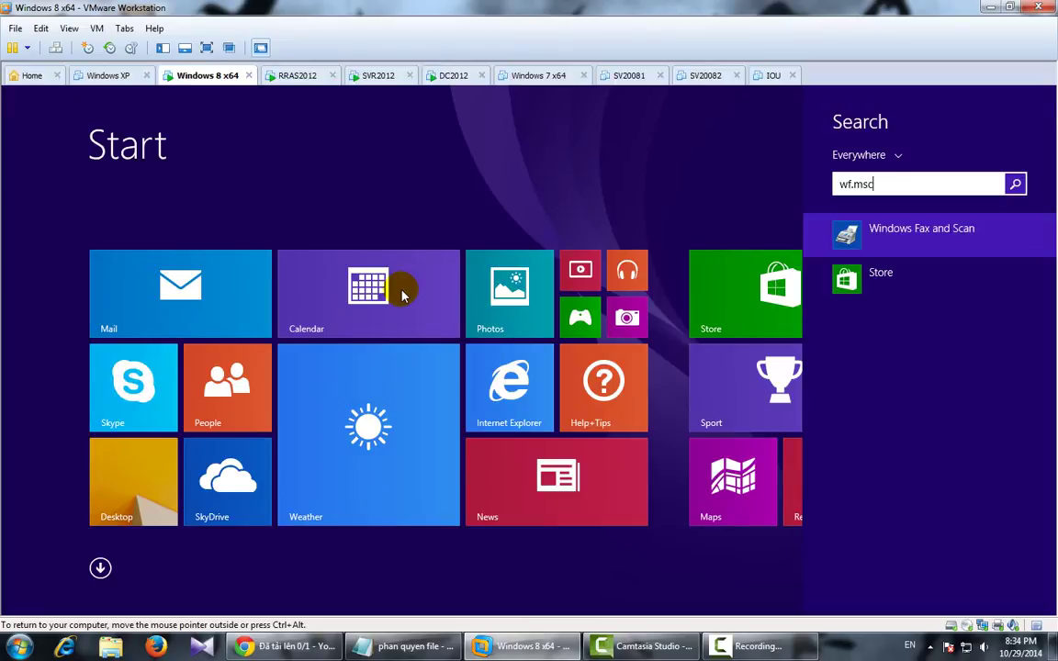
pyautogui.press('Return')
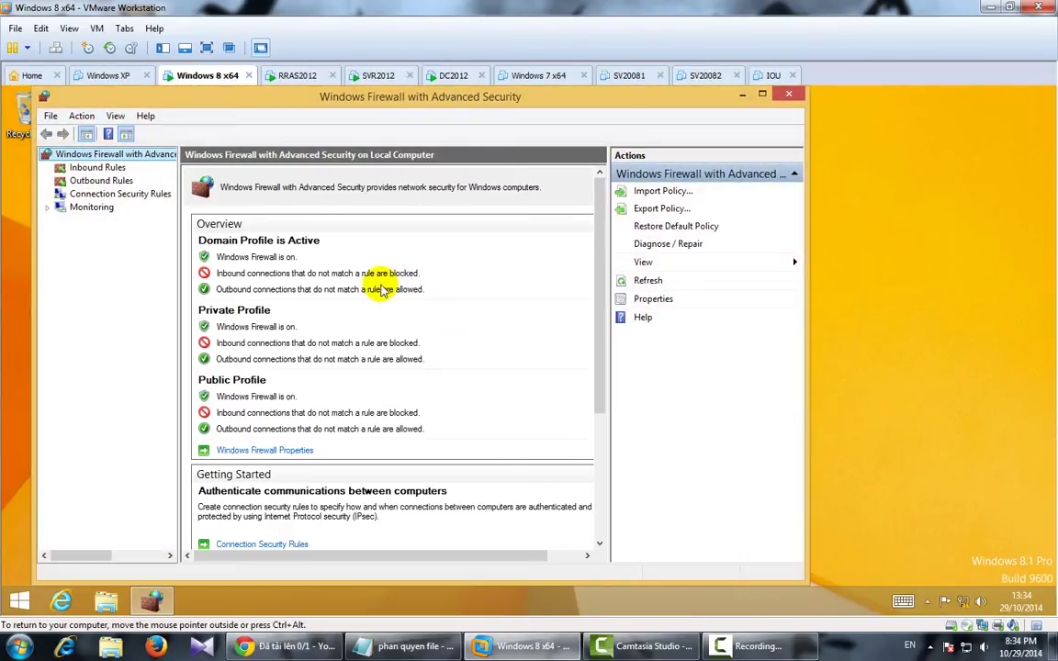
# Set the firewall state to Off for both the domain and private profiles in the Windows Firewall properties
pyautogui.click(272, 450)
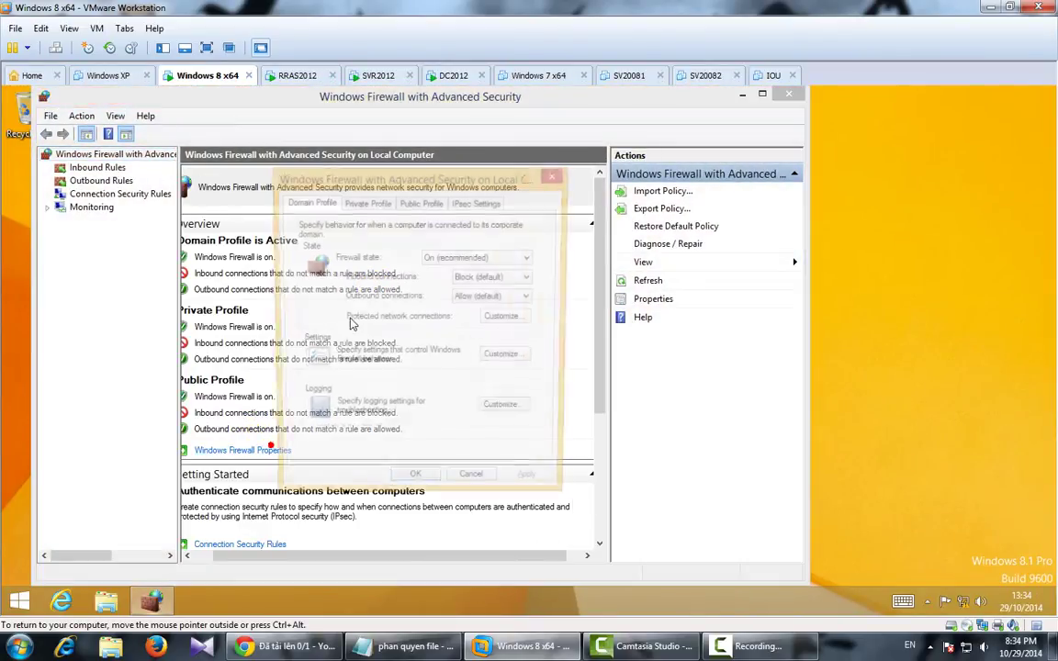
pyautogui.click(462, 260)
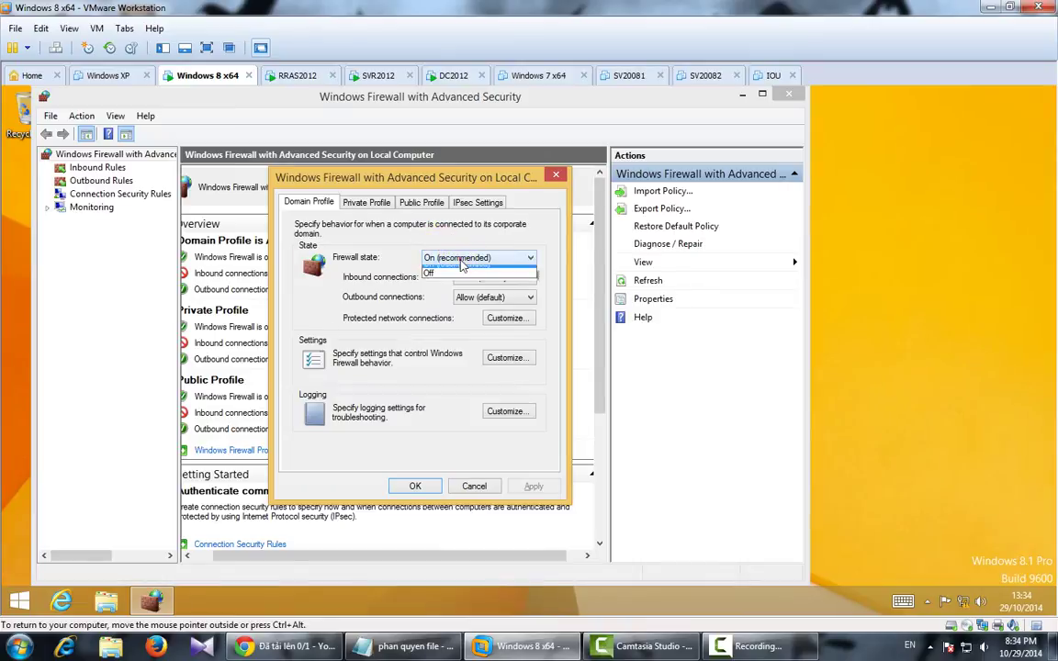
pyautogui.click(439, 274)
pyautogui.click(367, 202)
pyautogui.click(460, 258)
pyautogui.click(457, 273)
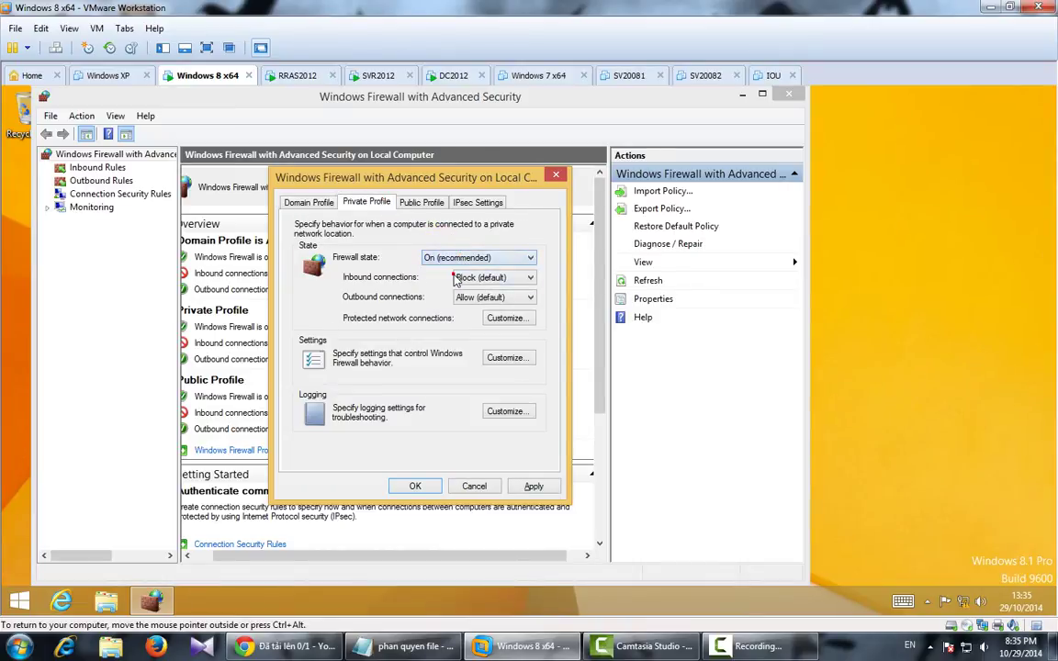
pyautogui.click(449, 258)
pyautogui.click(429, 281)
# Set the public profile's firewall state to Off, apply the firewall properties and close the firewall console
pyautogui.click(421, 202)
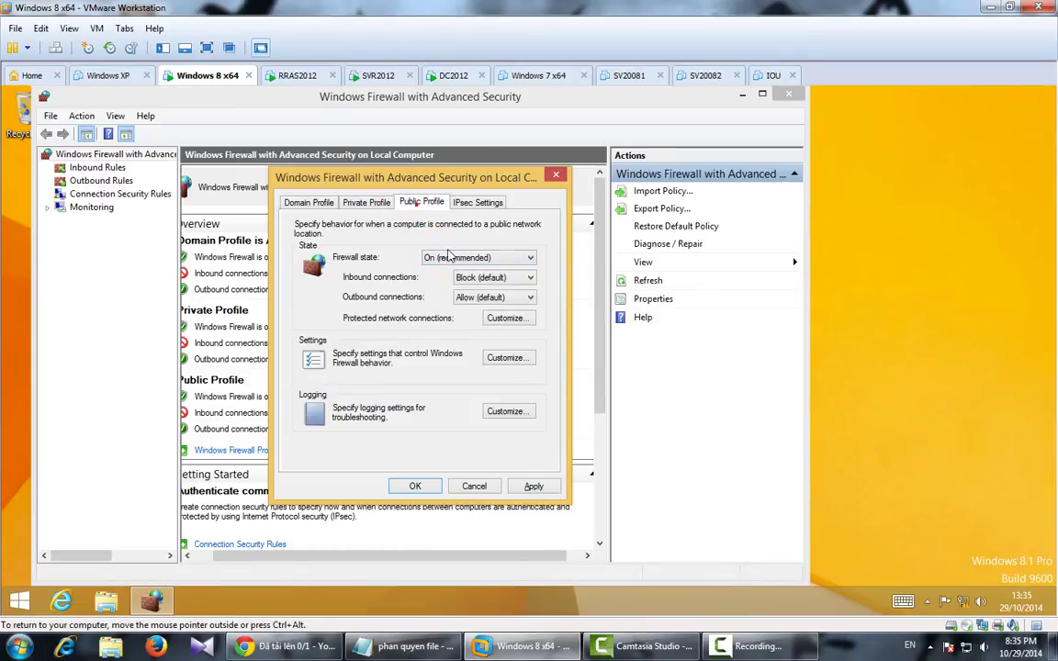
pyautogui.click(455, 258)
pyautogui.click(430, 279)
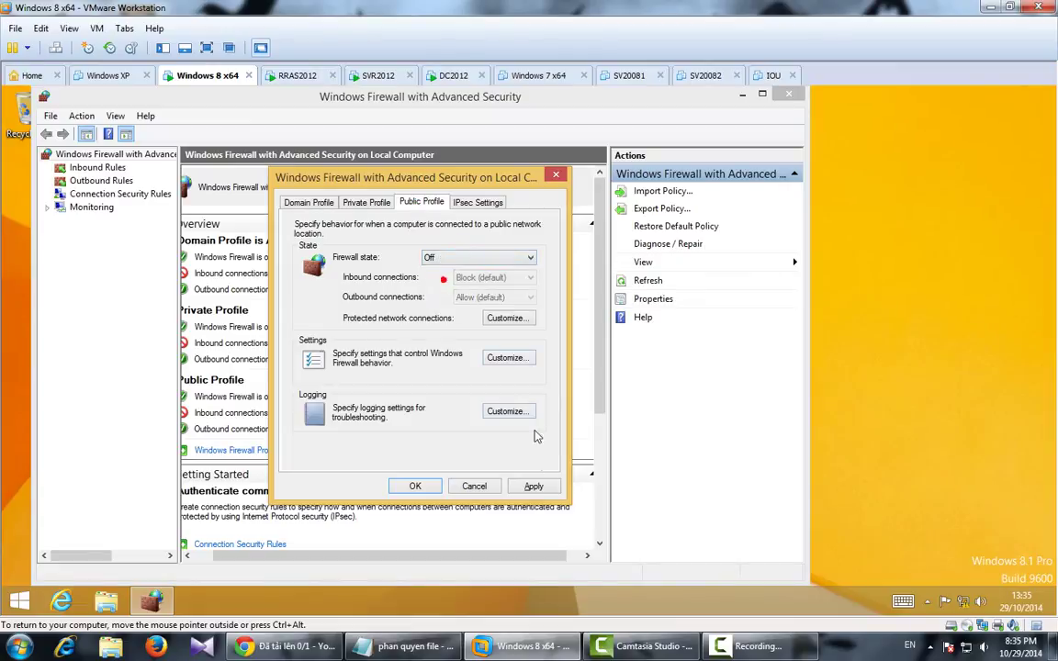
pyautogui.click(534, 486)
pyautogui.click(418, 487)
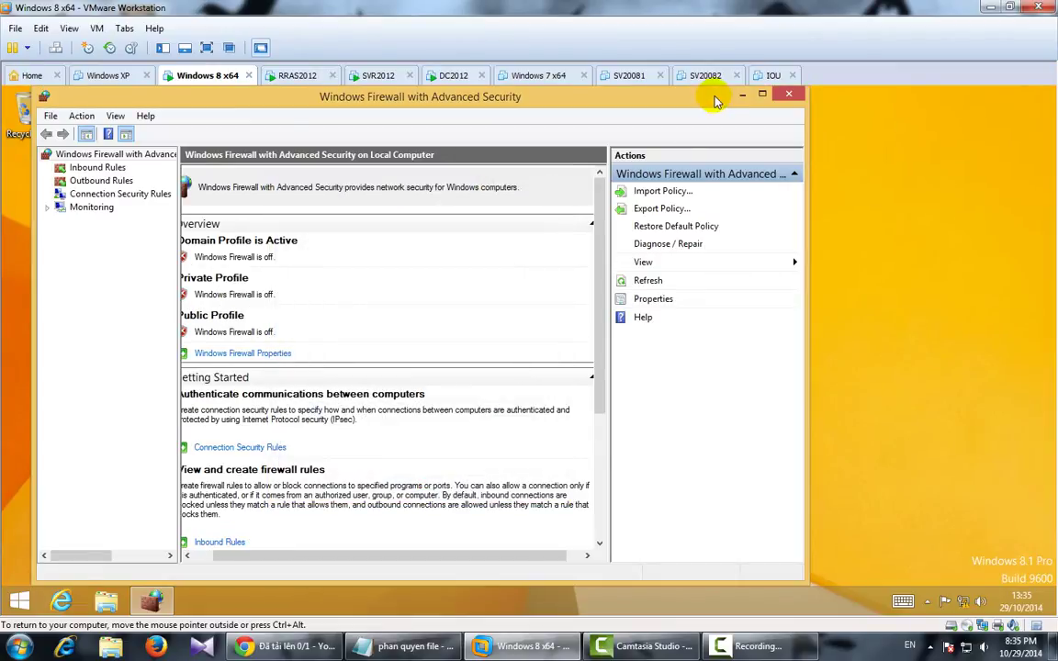
pyautogui.click(788, 93)
# Ping 192.168.1.2 from an elevated command prompt on the Windows 8 machine, and close the prompt
pyautogui.press('super')
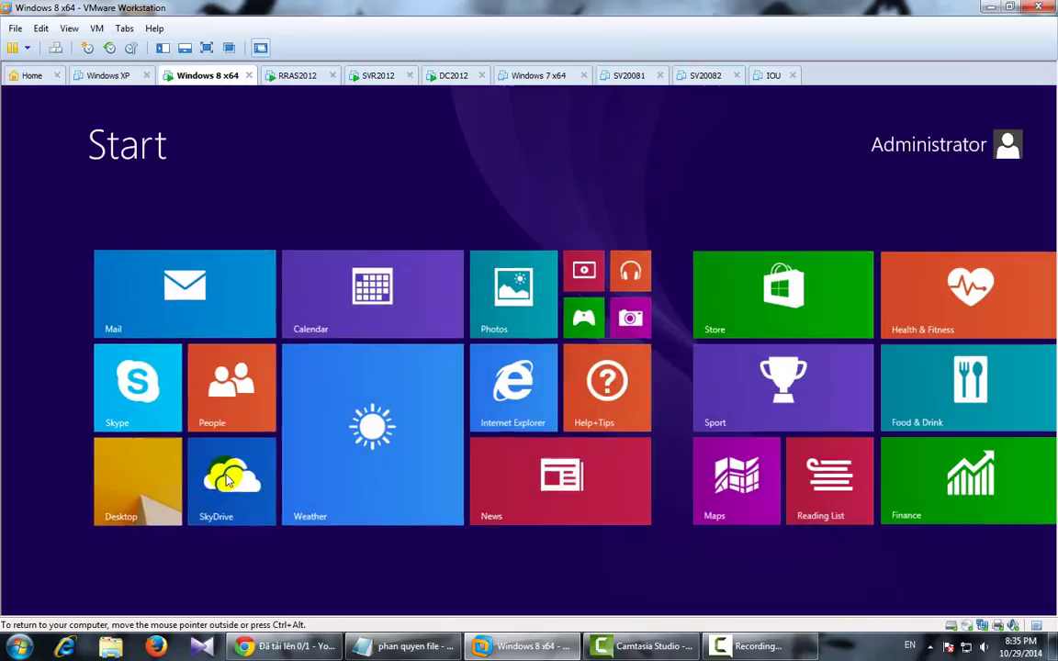
pyautogui.write('cmd')
pyautogui.hotkey('ctrl', 'shift', 'Return')
pyautogui.write('ping')
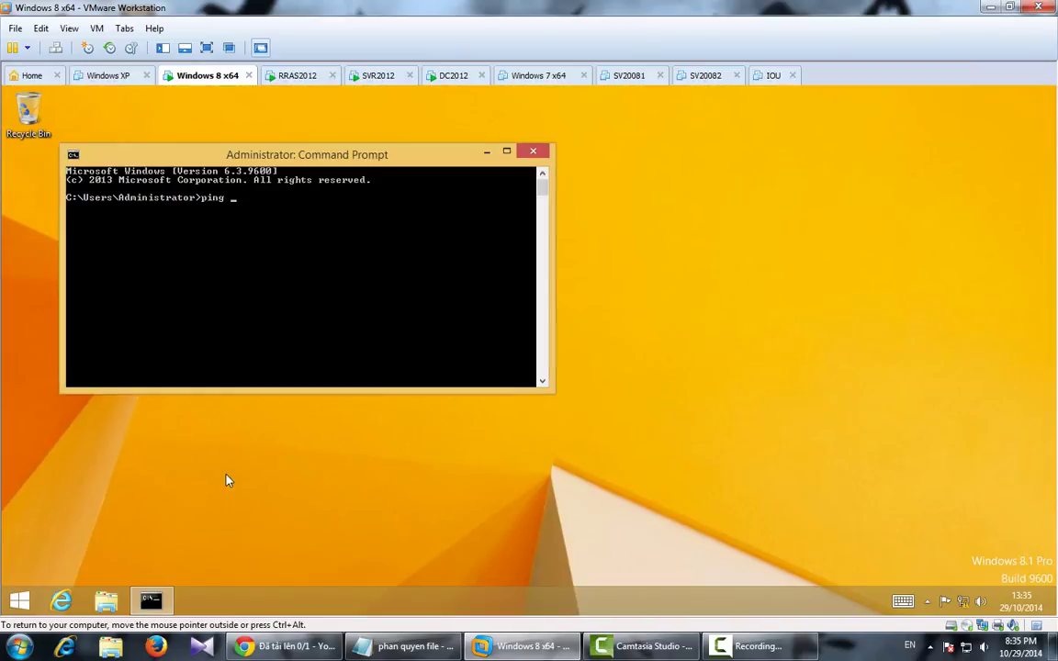
pyautogui.write(' 192.168.1.2')
pyautogui.press('Return')
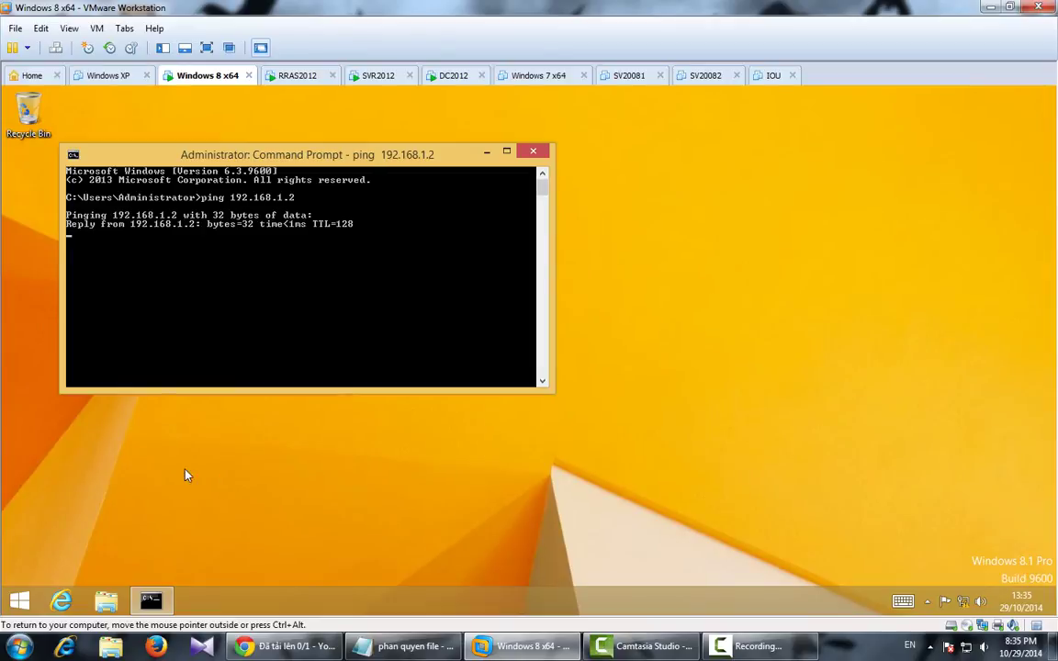
pyautogui.click(521, 151)
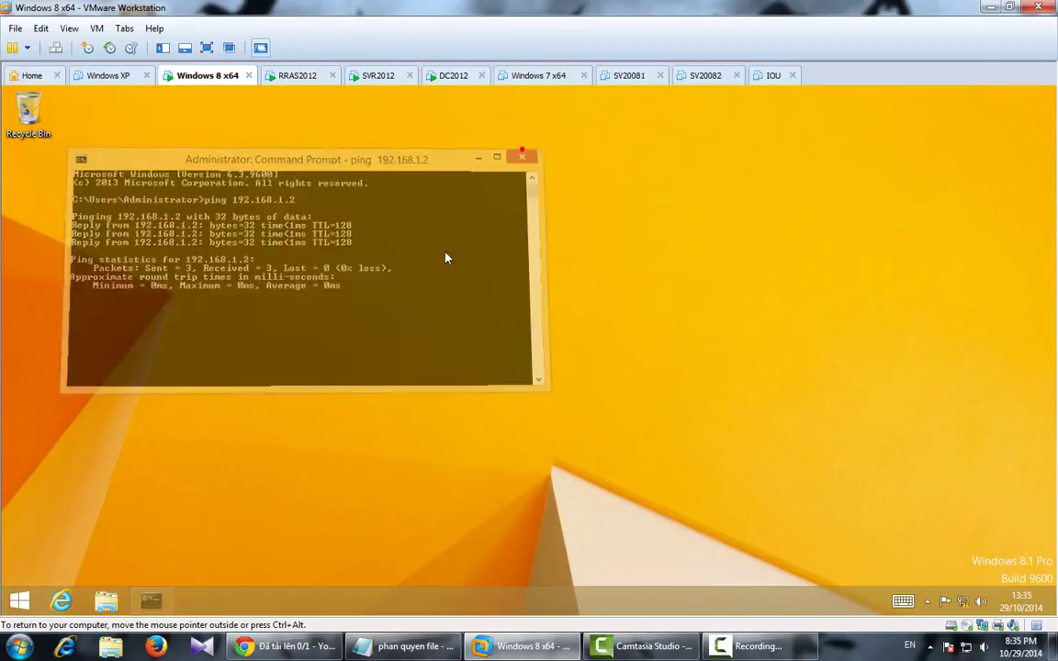
# Try to enter the network path of server 192.168.1.2 in File Explorer, and clear the wrongly typed characters
pyautogui.click(105, 601)
pyautogui.click(411, 174)
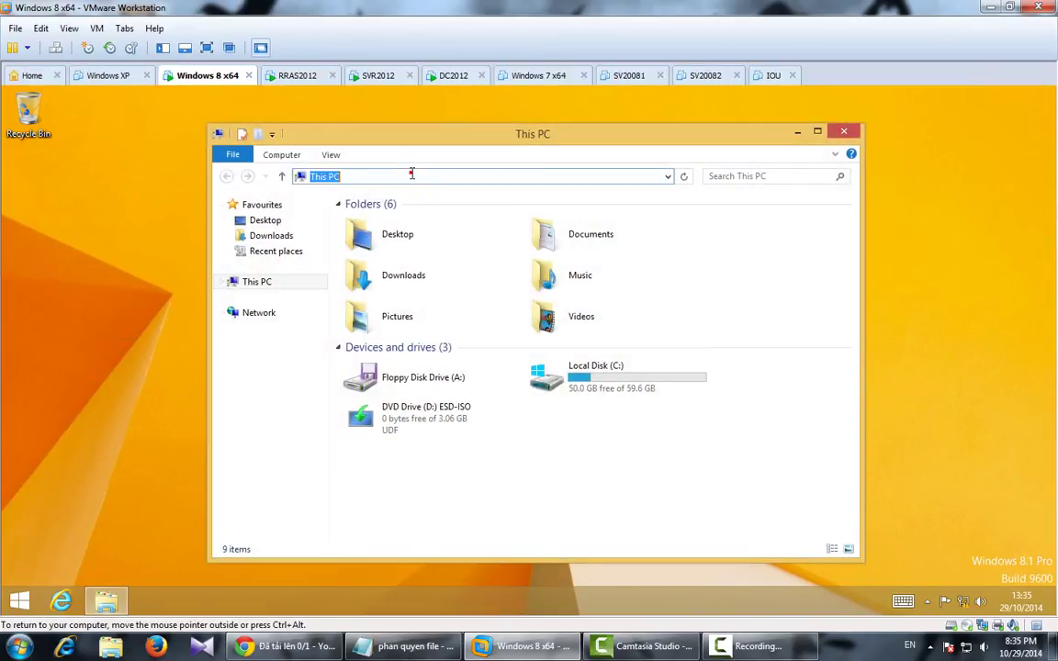
pyautogui.write('##192')
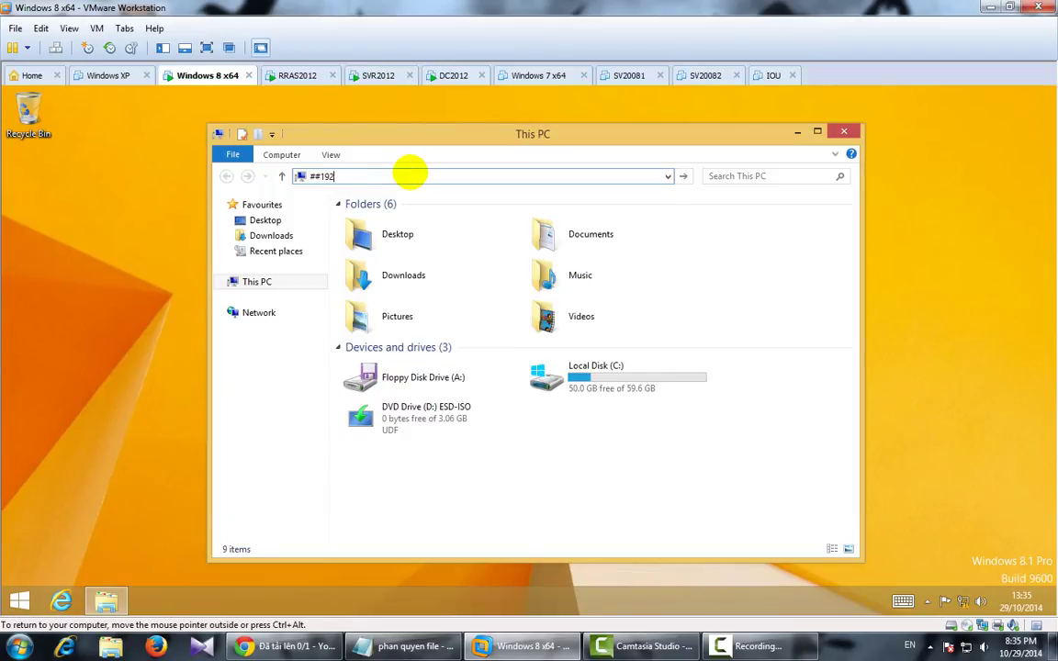
pyautogui.write('.168.1.')
pyautogui.press('BackSpace')
pyautogui.press('BackSpace')
pyautogui.press('BackSpace')
pyautogui.press('BackSpace')
pyautogui.press('BackSpace')
pyautogui.press('BackSpace')
pyautogui.press('BackSpace')
pyautogui.press('BackSpace')
pyautogui.press('BackSpace')
pyautogui.press('BackSpace')
pyautogui.press('BackSpace')
pyautogui.write('##')
pyautogui.press('BackSpace')
pyautogui.press('BackSpace')
pyautogui.write('££')
pyautogui.press('BackSpace')
pyautogui.press('BackSpace')
pyautogui.write('//')
pyautogui.press('BackSpace')
pyautogui.press('BackSpace')
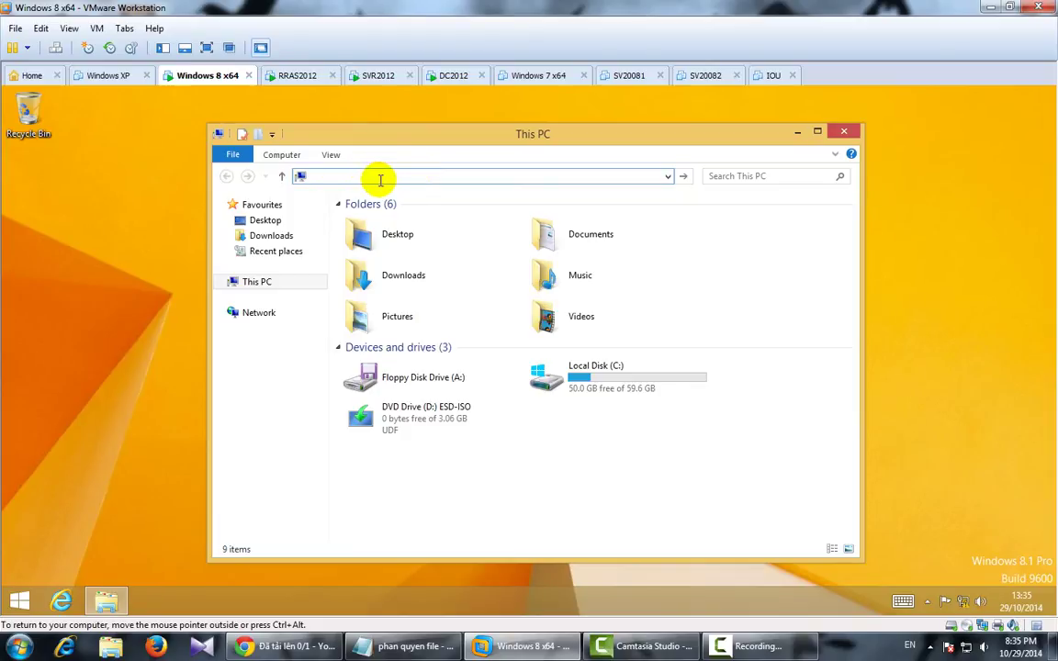
# Try to open //192.168.1.2 from File Explorer, and dismiss the resulting browser window
pyautogui.write('//192.168.1.2')
pyautogui.press('Return')
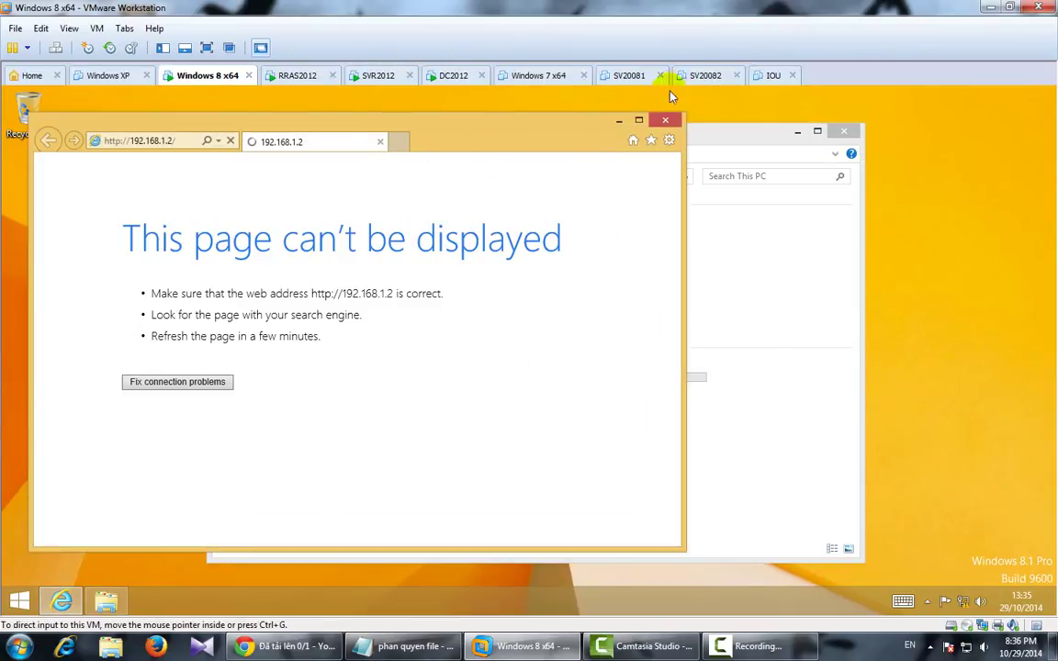
pyautogui.click(657, 123)
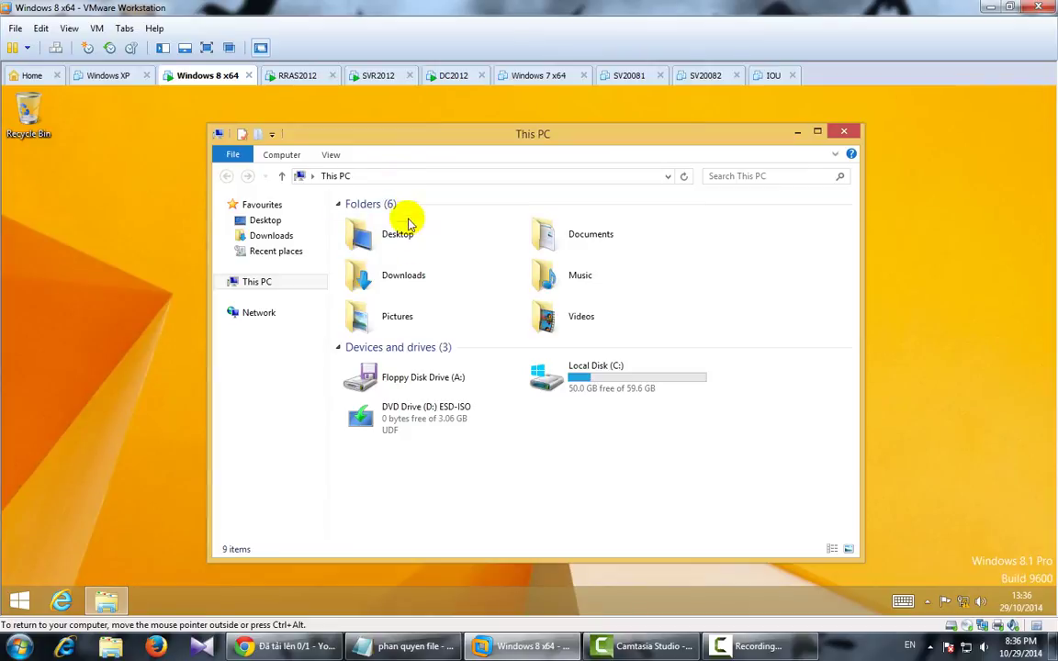
# Test the keyboard's symbol characters in File Explorer's address to find a backslash, clear them and dismiss the window
pyautogui.click(406, 174)
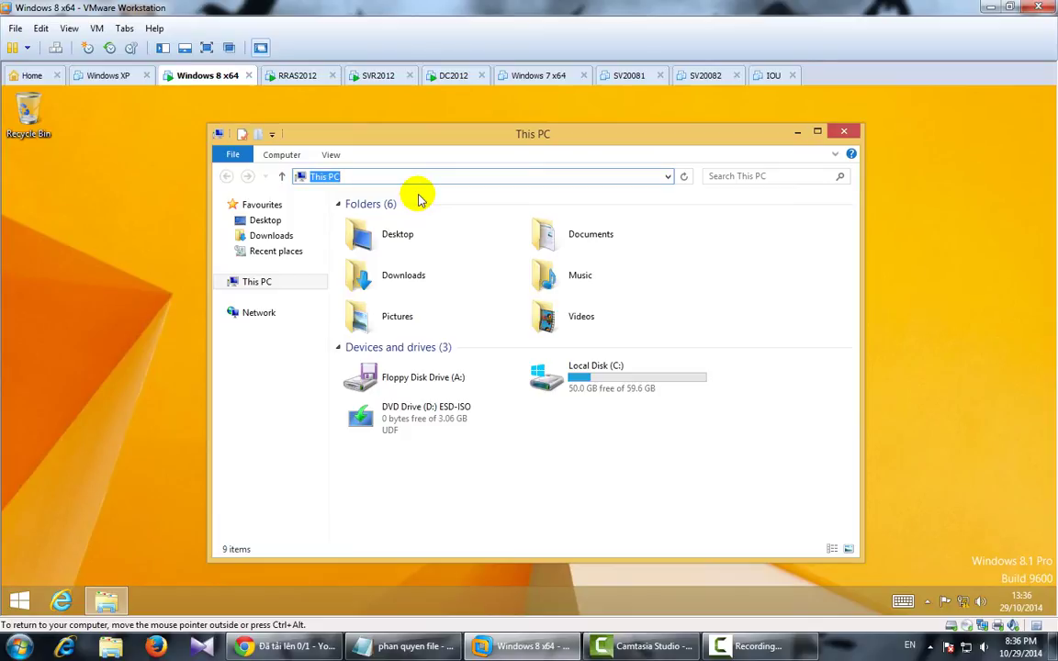
pyautogui.write('\\\\')
pyautogui.write("'")
pyautogui.write('£$%^&')
pyautogui.write('*()')
pyautogui.write('{}~')
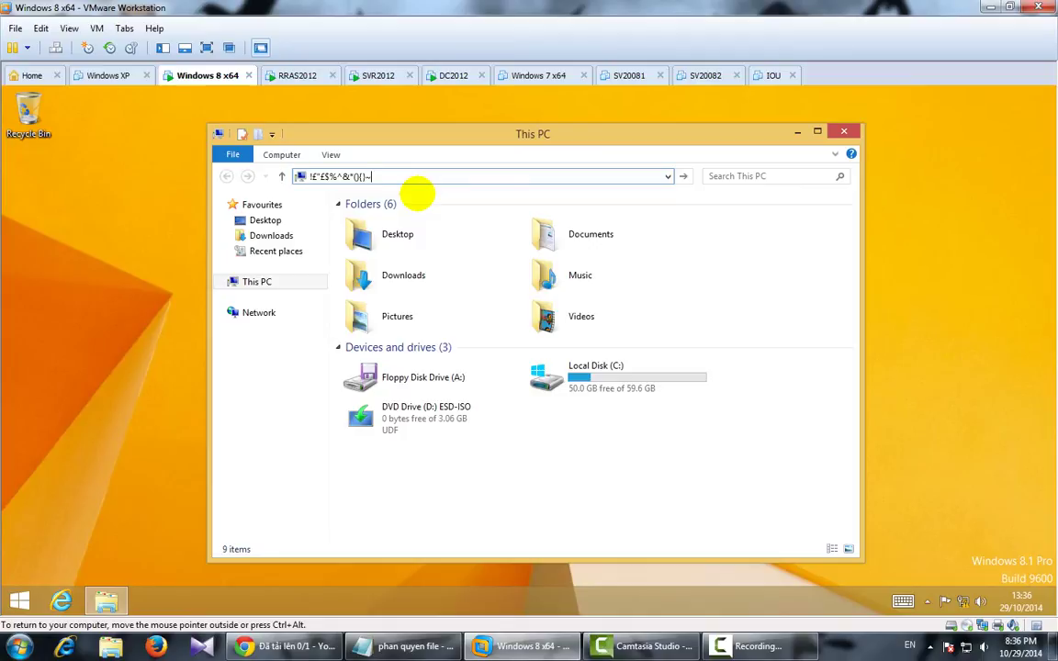
pyautogui.write('@:>?<,./#][=-098')
pyautogui.write('+?')
pyautogui.press('BackSpace')
pyautogui.press('BackSpace')
pyautogui.press('BackSpace')
pyautogui.press('BackSpace')
pyautogui.press('BackSpace')
pyautogui.press('BackSpace')
pyautogui.press('BackSpace')
pyautogui.press('BackSpace')
pyautogui.press('BackSpace')
pyautogui.press('BackSpace')
pyautogui.press('BackSpace')
pyautogui.press('BackSpace')
pyautogui.press('BackSpace')
pyautogui.press('BackSpace')
pyautogui.press('BackSpace')
pyautogui.press('BackSpace')
pyautogui.press('BackSpace')
pyautogui.press('BackSpace')
pyautogui.press('BackSpace')
pyautogui.press('BackSpace')
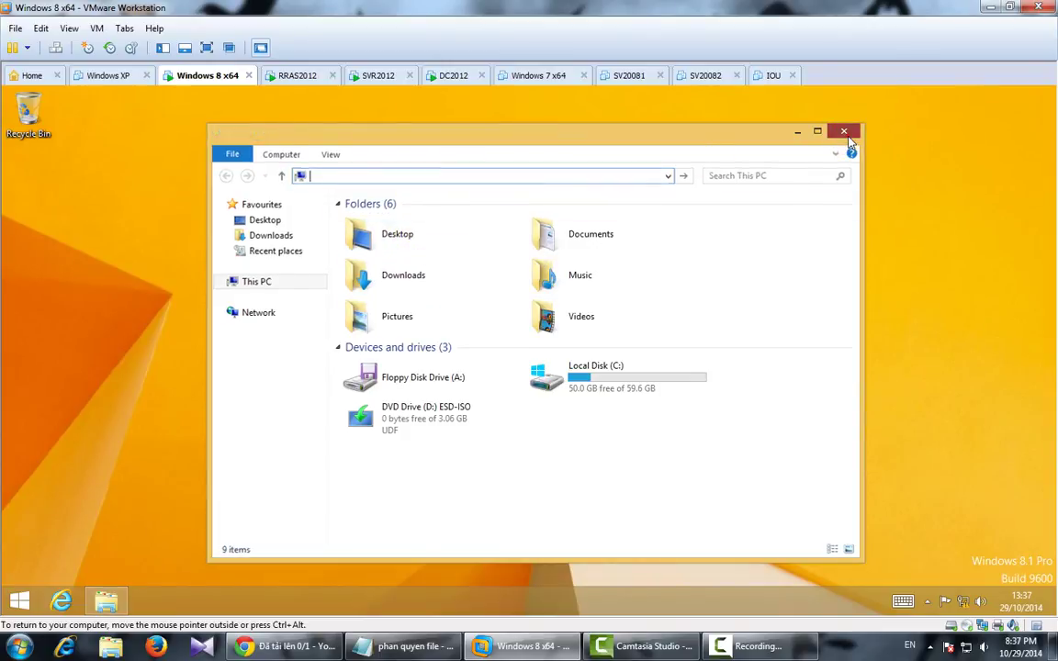
pyautogui.click(798, 135)
pyautogui.click(799, 142)
# Shut down Windows in the Windows 8 x64 virtual machine
pyautogui.moveTo(1055, 87)
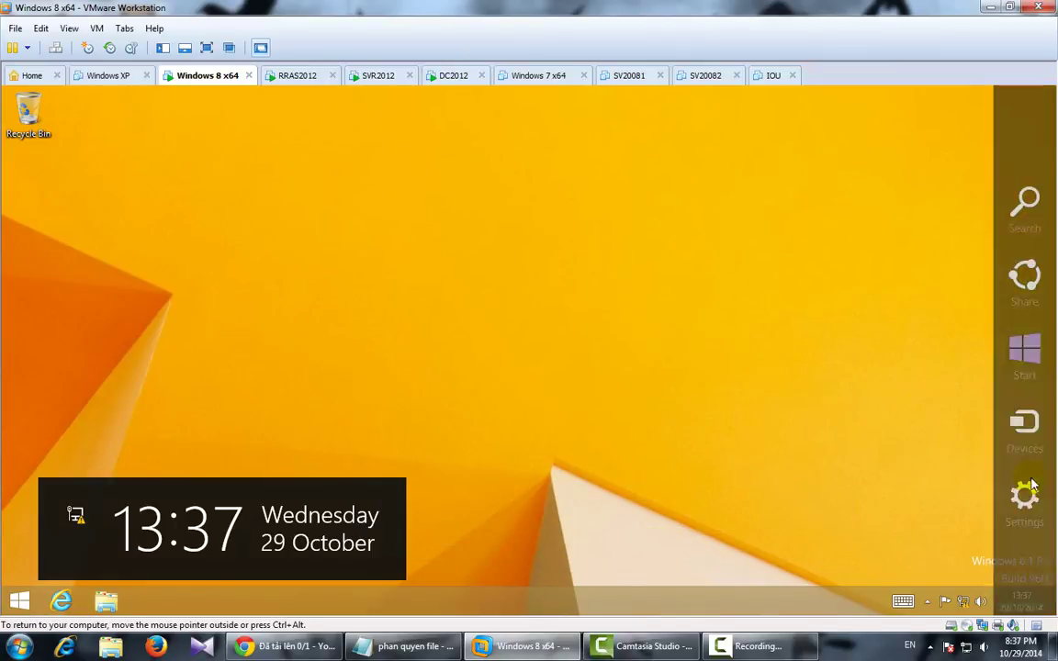
pyautogui.click(1025, 504)
pyautogui.click(925, 510)
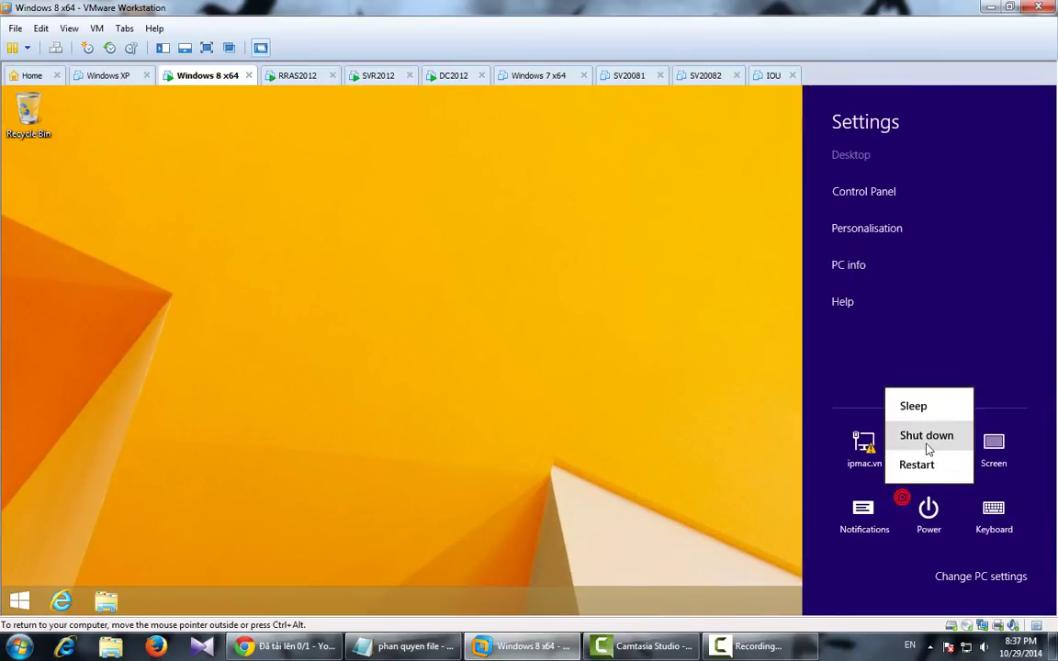
pyautogui.click(935, 436)
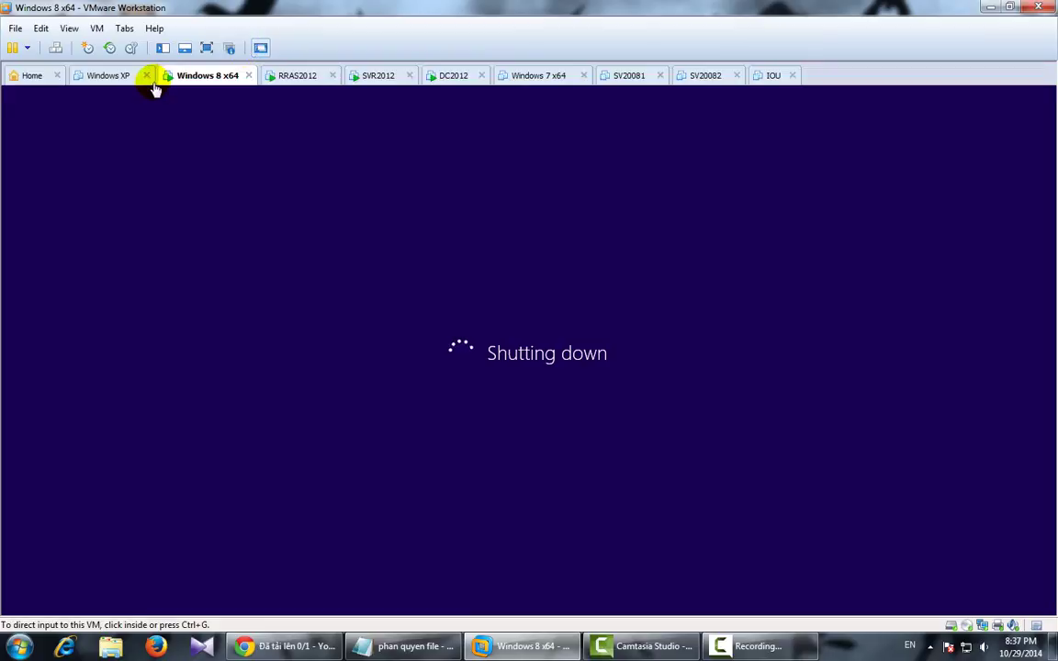
# Restore the Windows 7 x64 virtual machine to its "Member" snapshot and accept losing the current state
pyautogui.click(539, 75)
pyautogui.click(131, 47)
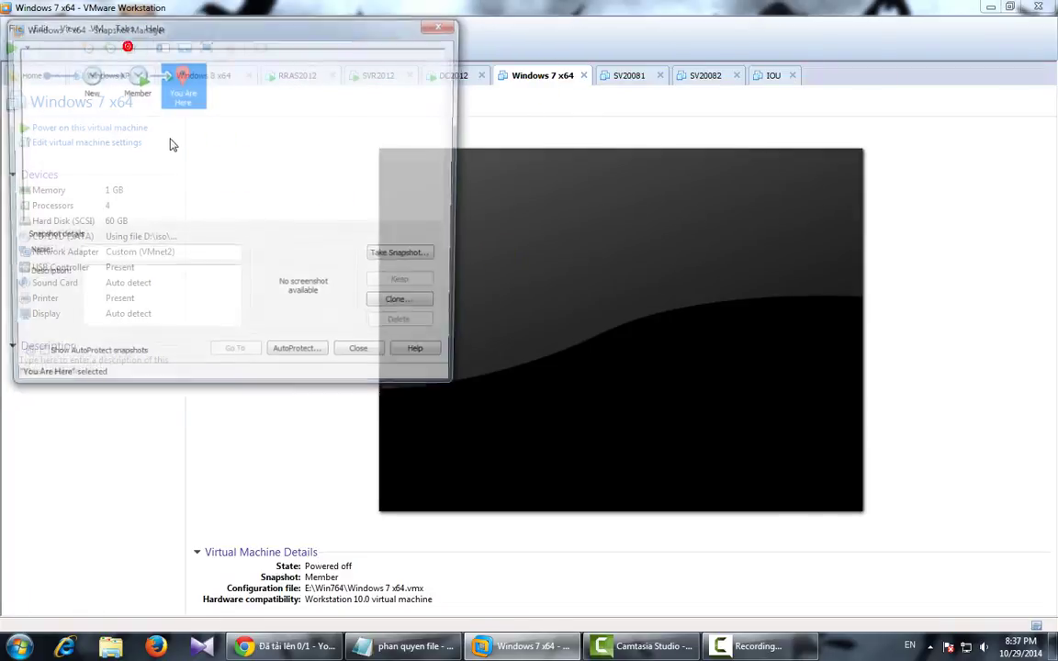
pyautogui.click(127, 79)
pyautogui.click(233, 358)
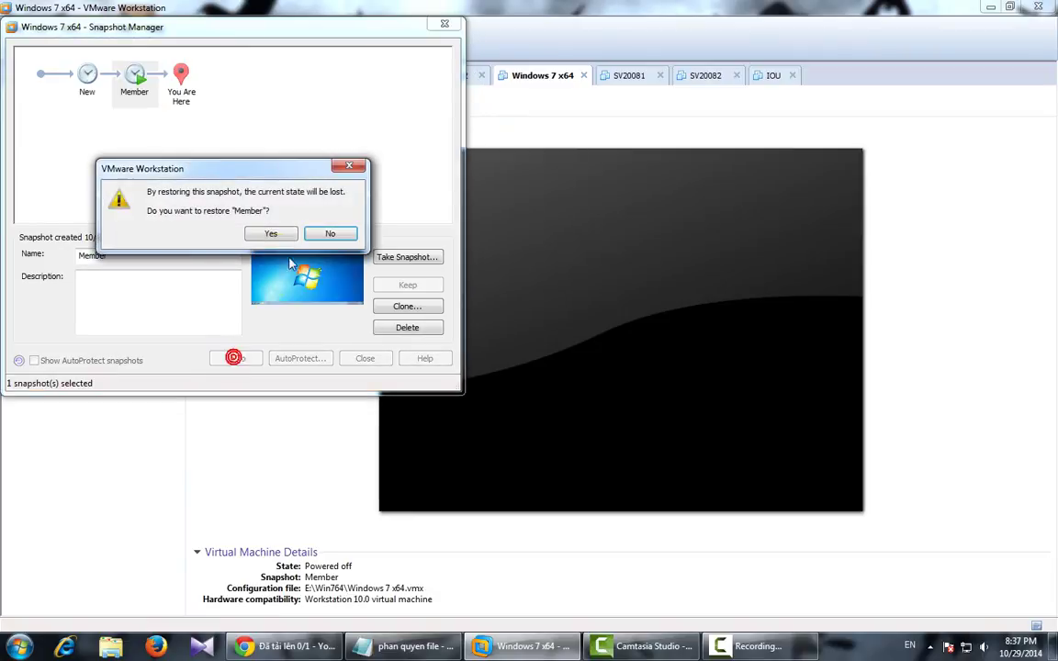
pyautogui.click(268, 234)
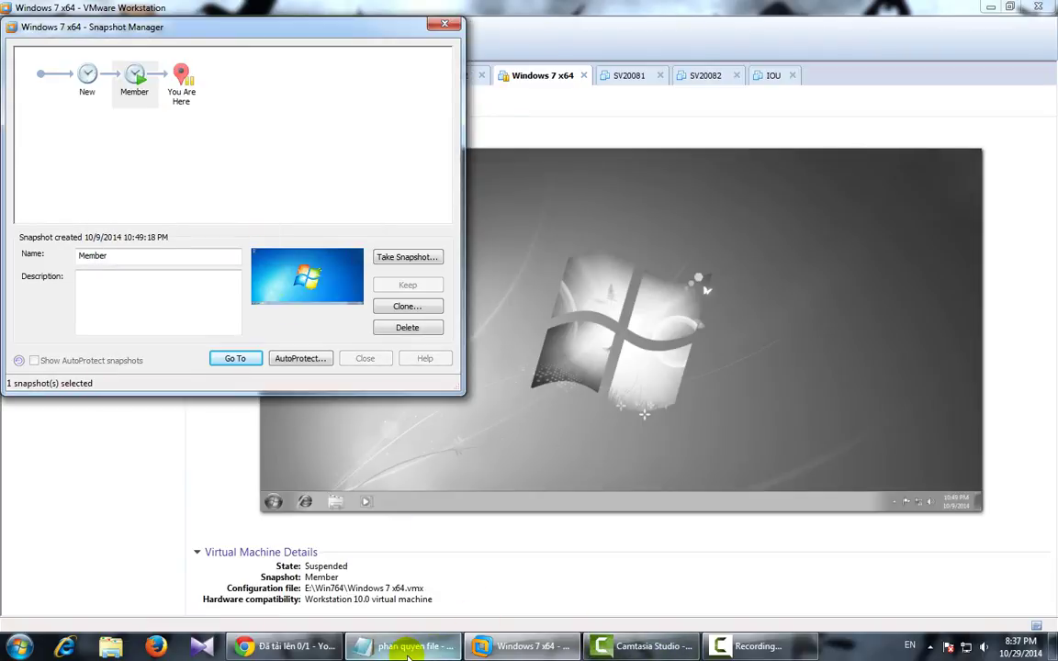
# Change the IP address on the "May nguoi dung win8" line of the phan quyen file notes to 192.168.1.12
pyautogui.click(409, 646)
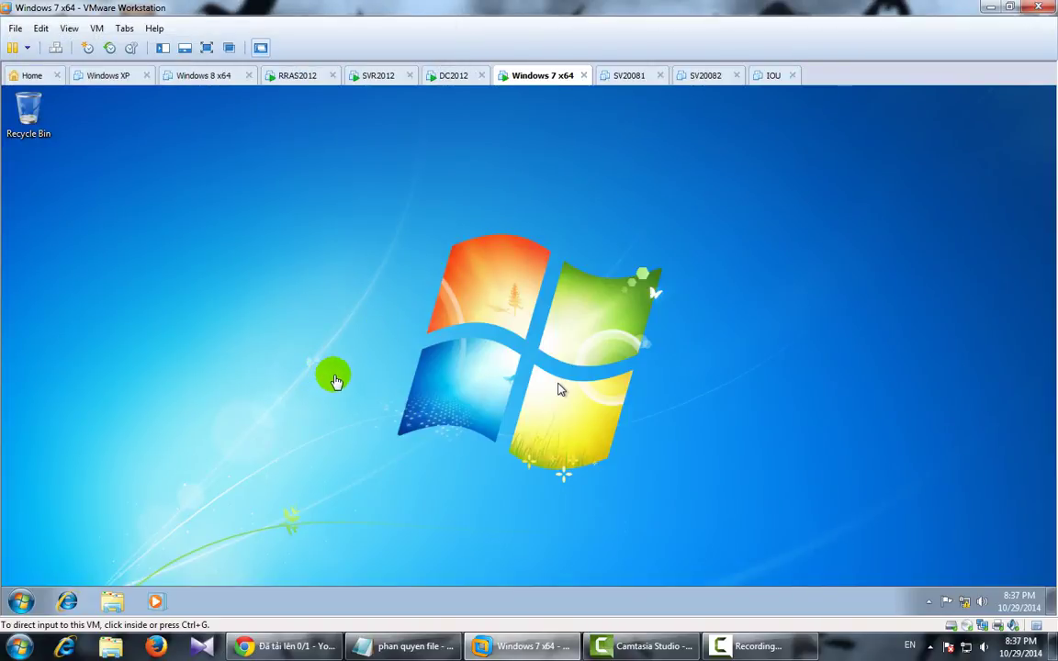
pyautogui.click(415, 645)
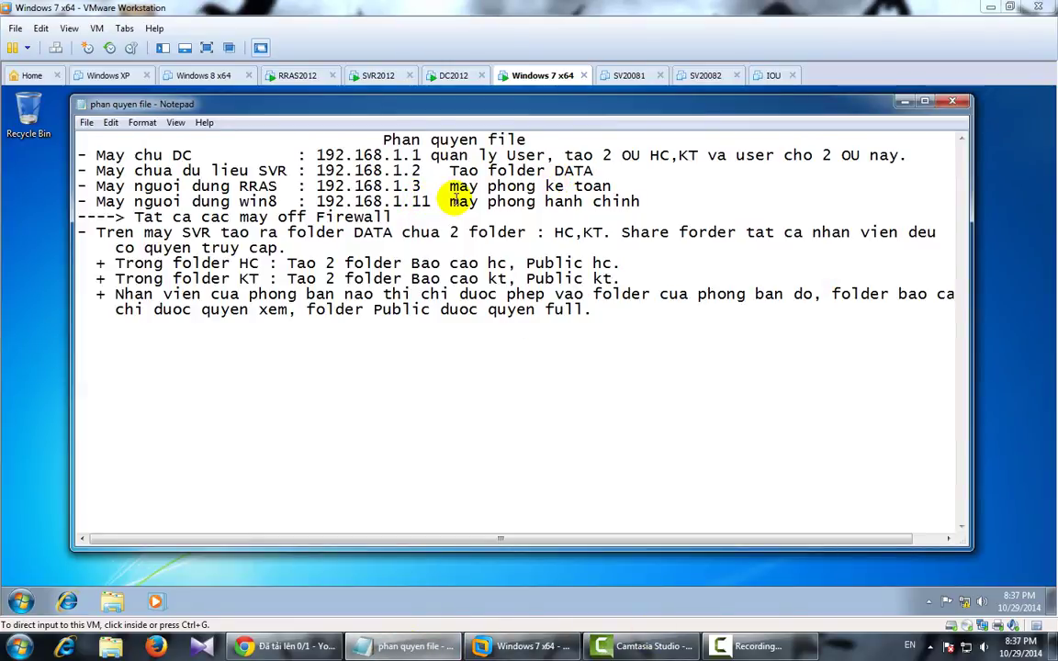
pyautogui.click(430, 201)
pyautogui.press('BackSpace')
pyautogui.write('2')
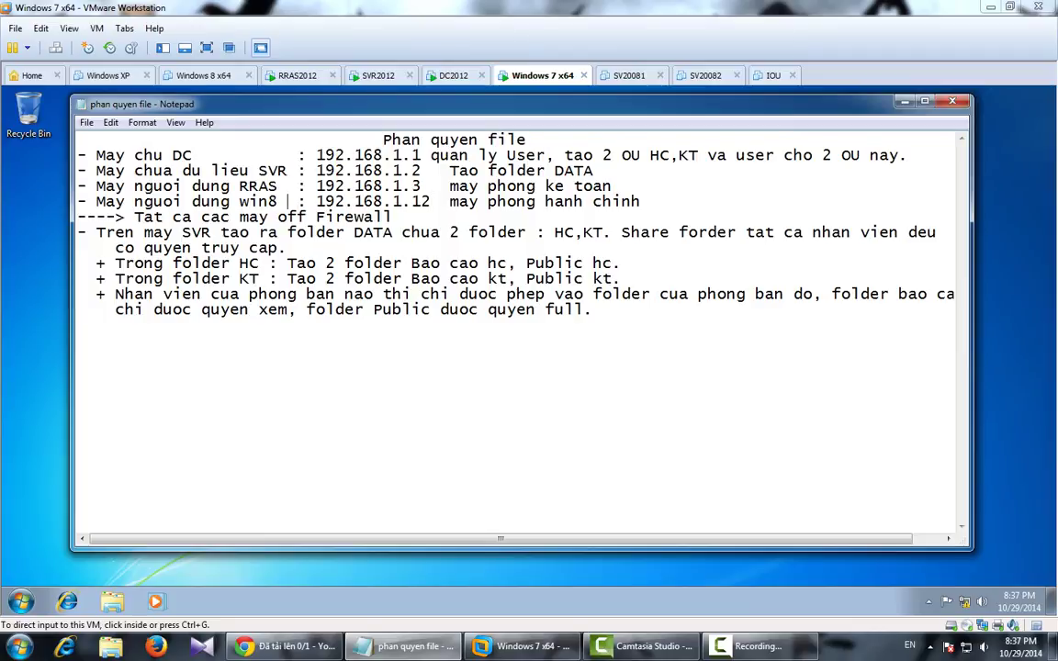
# Change "win8" to "win7" in the hanh chinh machine's line of the notes, save the file and put the notes away
pyautogui.press('BackSpace')
pyautogui.write('7')
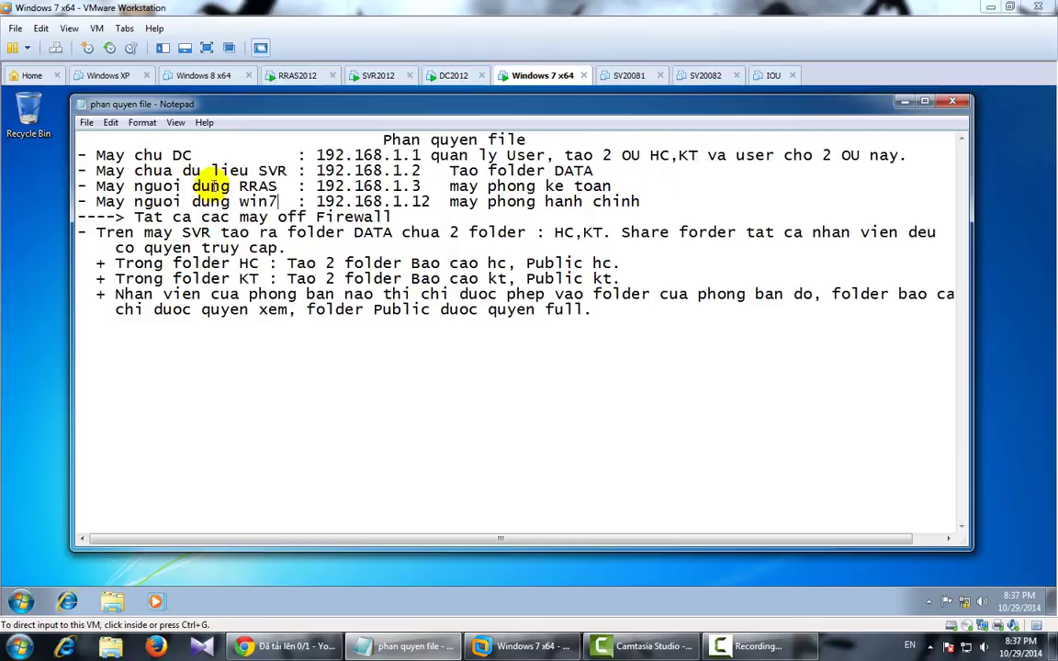
pyautogui.click(87, 122)
pyautogui.click(103, 168)
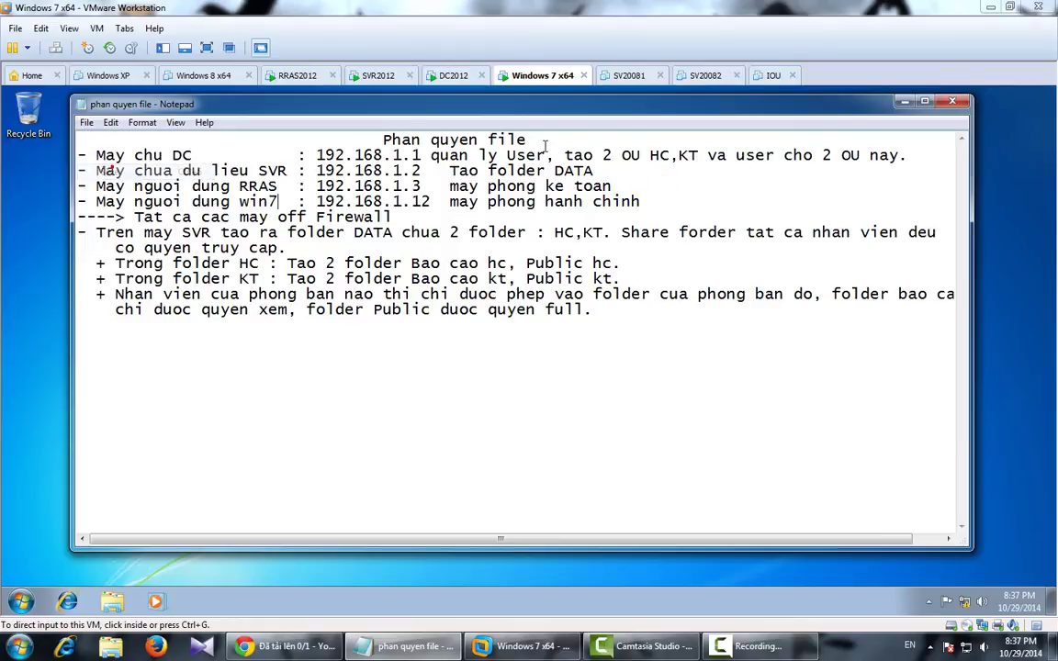
pyautogui.click(905, 102)
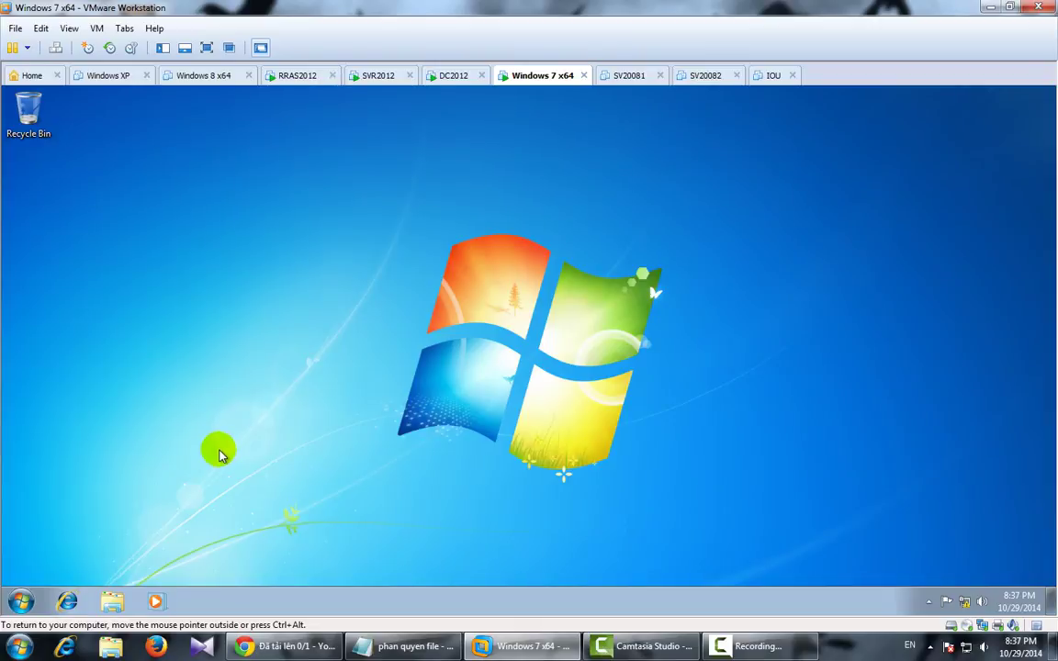
# Launch wf.msc in the Windows 7 virtual machine and set the Domain Profile's firewall state to Off
pyautogui.press('super')
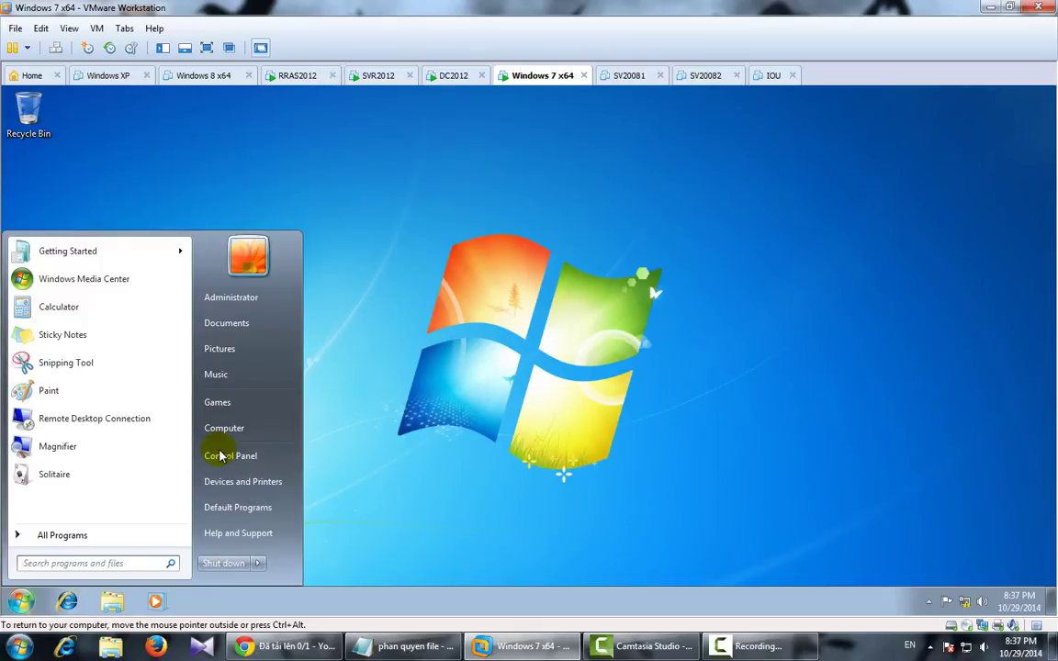
pyautogui.write('wf.msc')
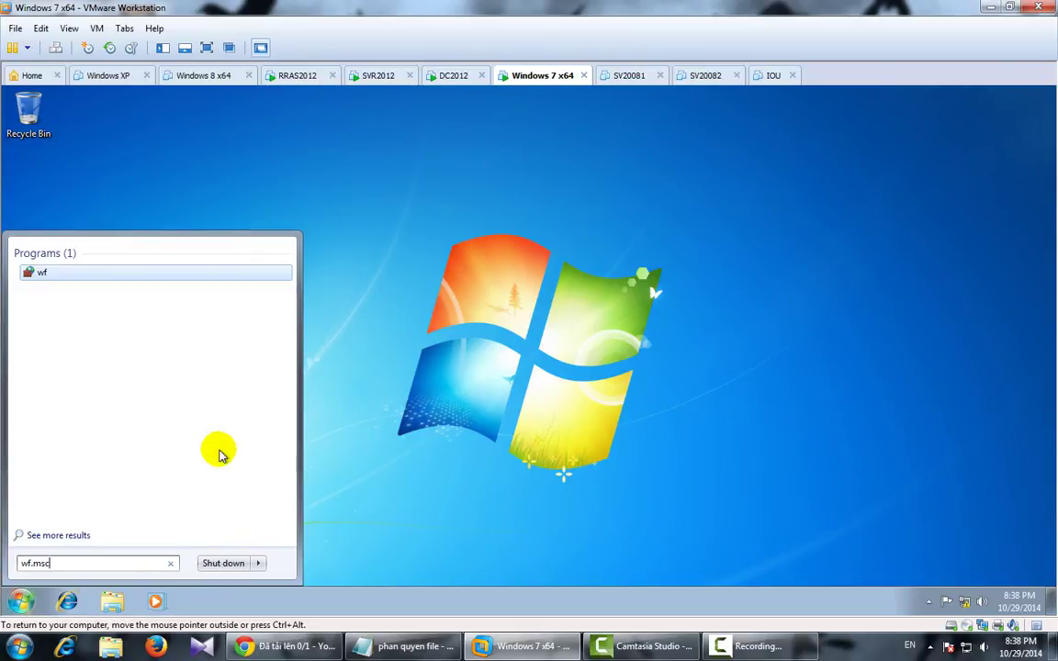
pyautogui.press('Return')
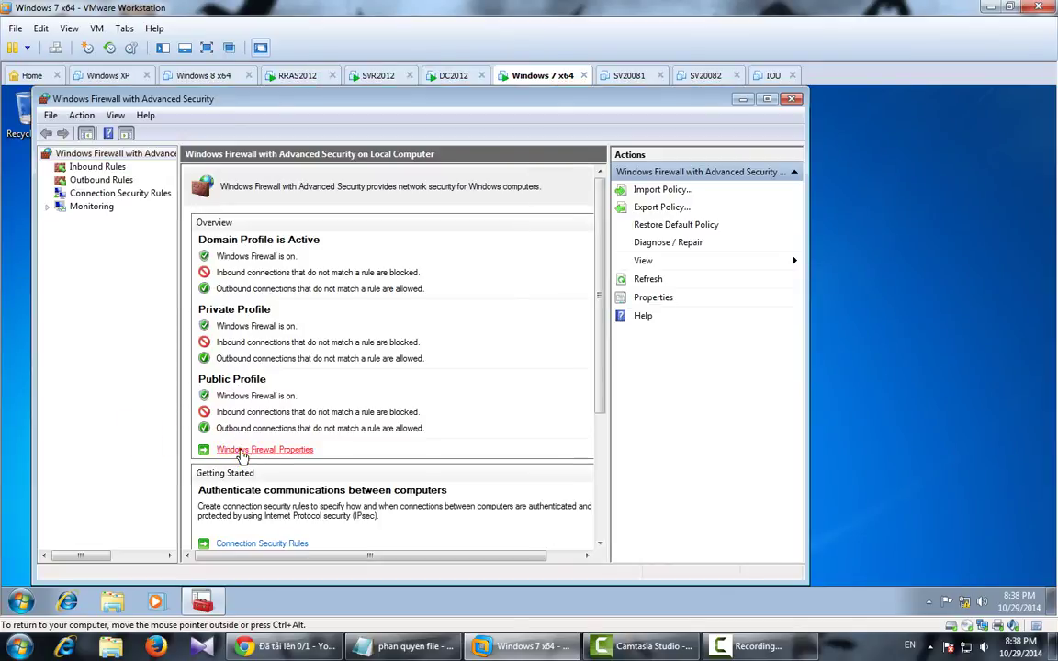
pyautogui.click(241, 453)
pyautogui.click(487, 258)
pyautogui.click(475, 280)
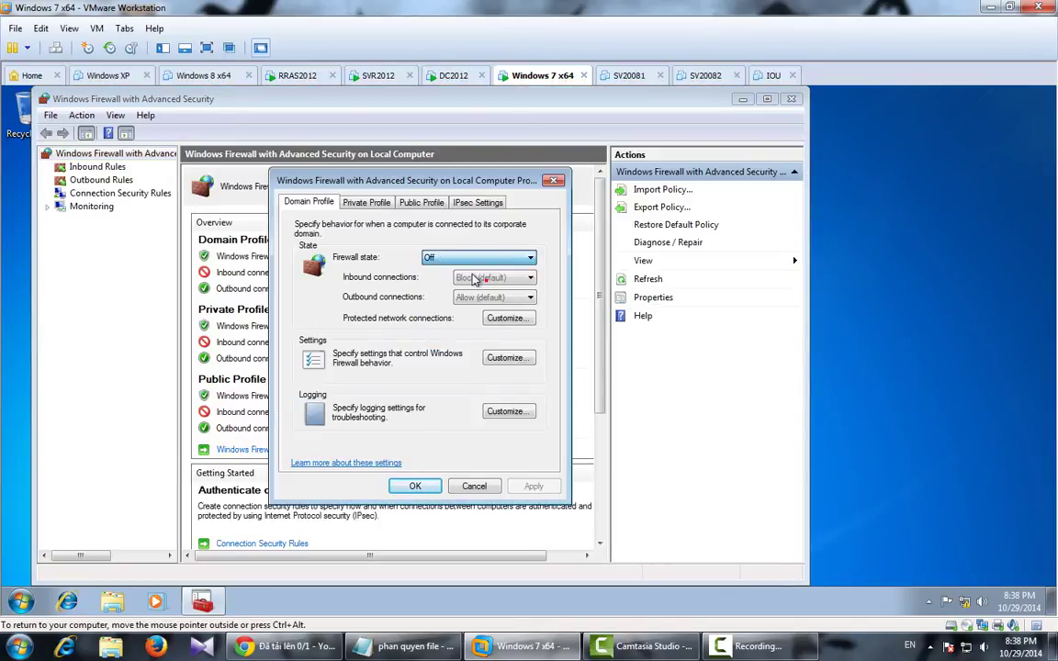
# Set the firewall state to Off for the Private and Public Profiles, apply the settings and close the firewall console
pyautogui.click(369, 203)
pyautogui.click(464, 258)
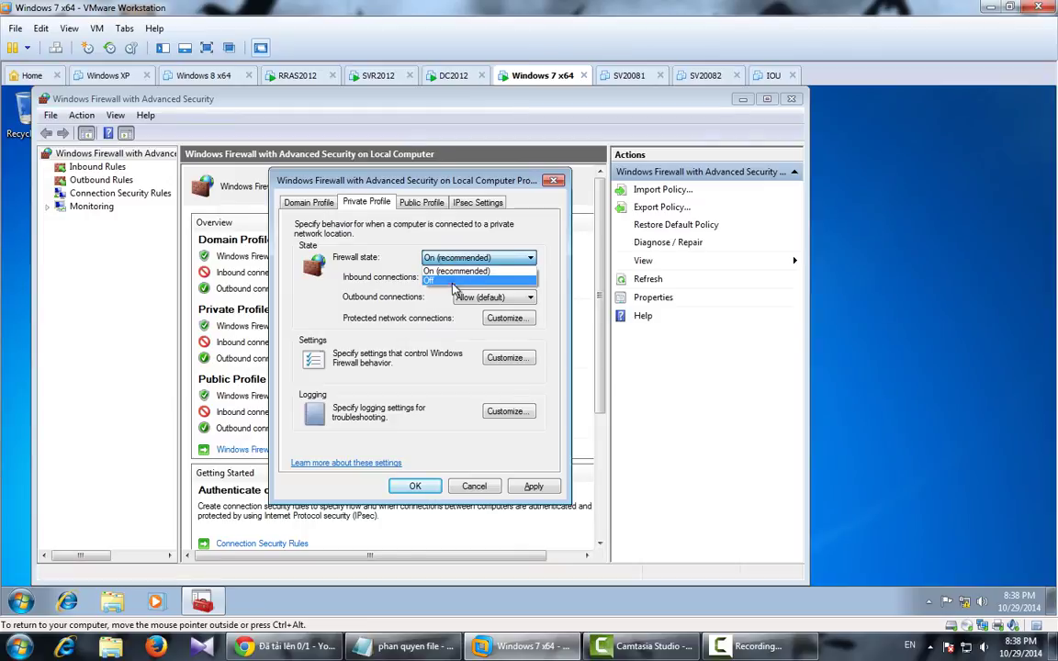
pyautogui.click(437, 279)
pyautogui.click(420, 202)
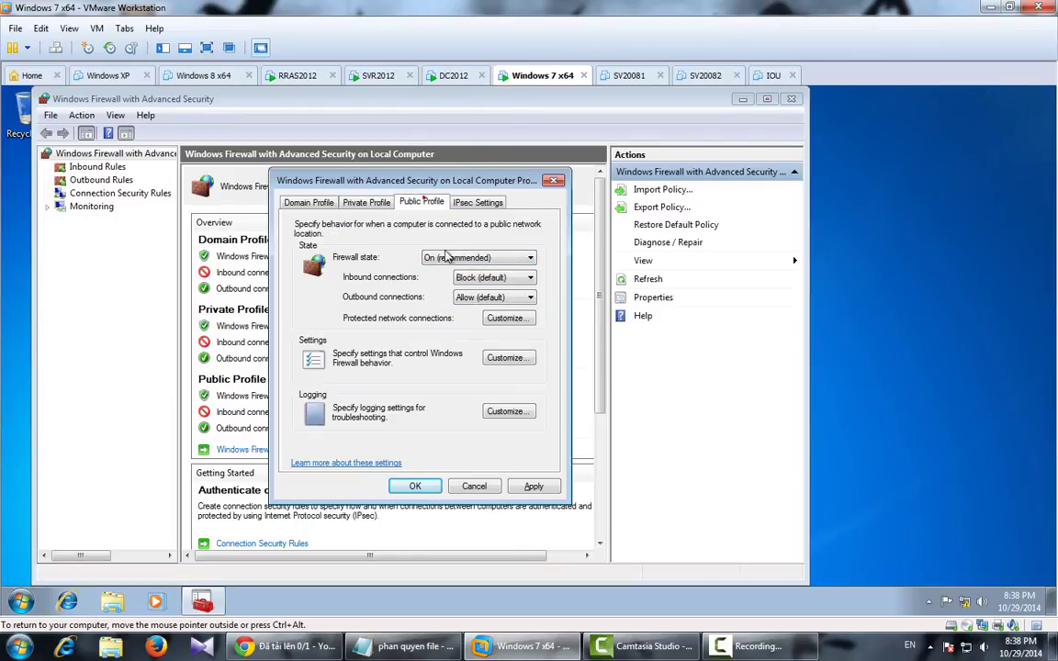
pyautogui.click(447, 257)
pyautogui.click(441, 278)
pyautogui.click(534, 487)
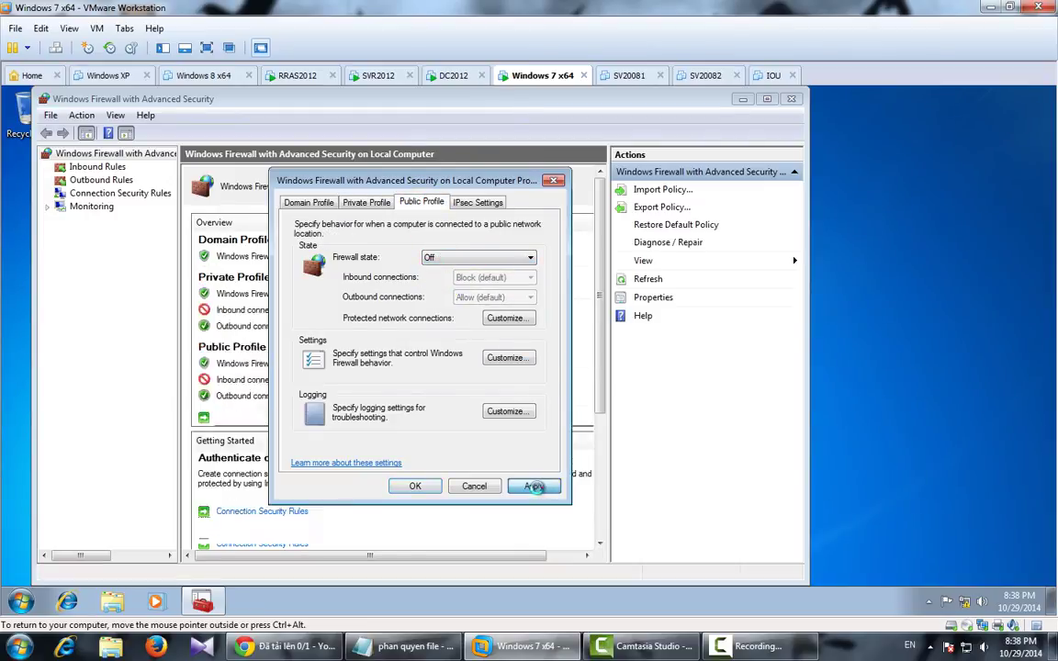
pyautogui.click(420, 487)
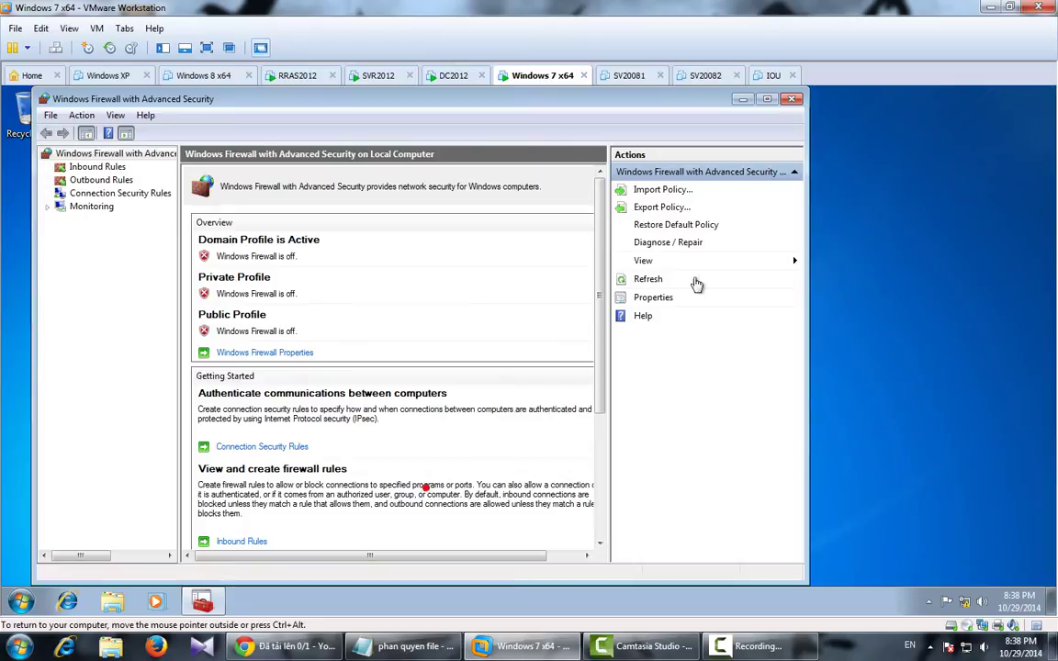
pyautogui.click(796, 102)
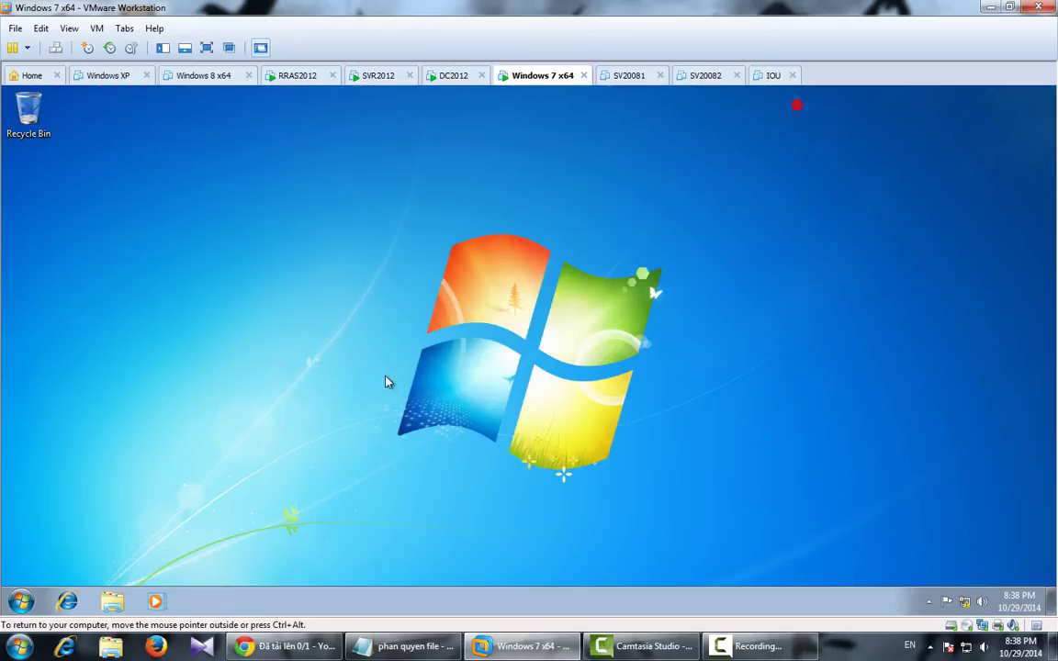
# Ping 192.168.1.2 from a command prompt in the Windows 7 virtual machine, and close the prompt
pyautogui.click(113, 604)
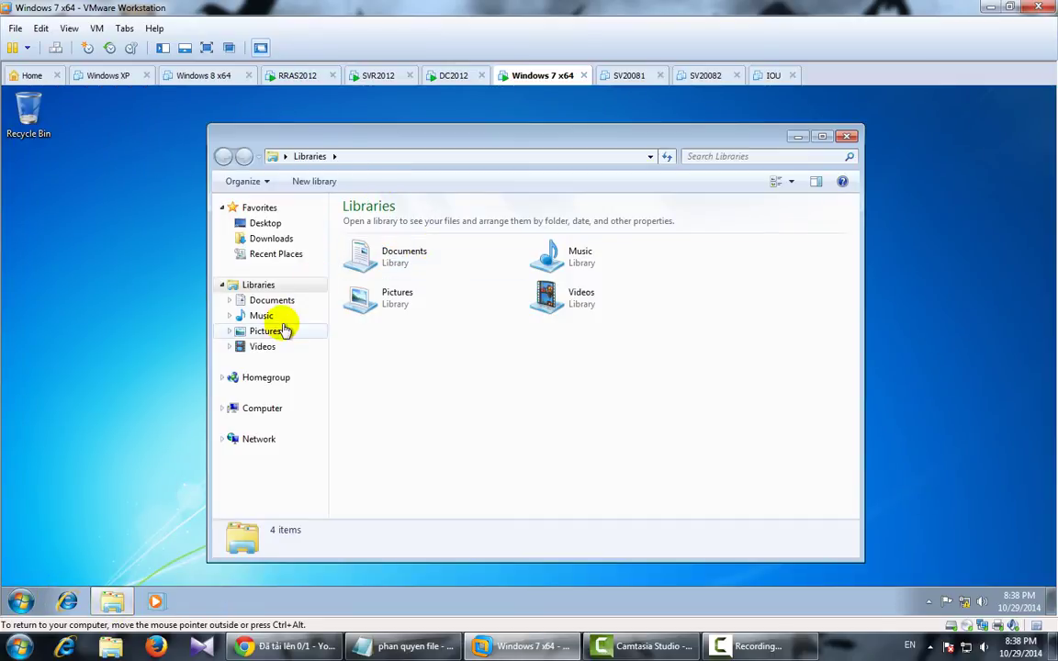
pyautogui.press('super')
pyautogui.write('cmd')
pyautogui.press('Return')
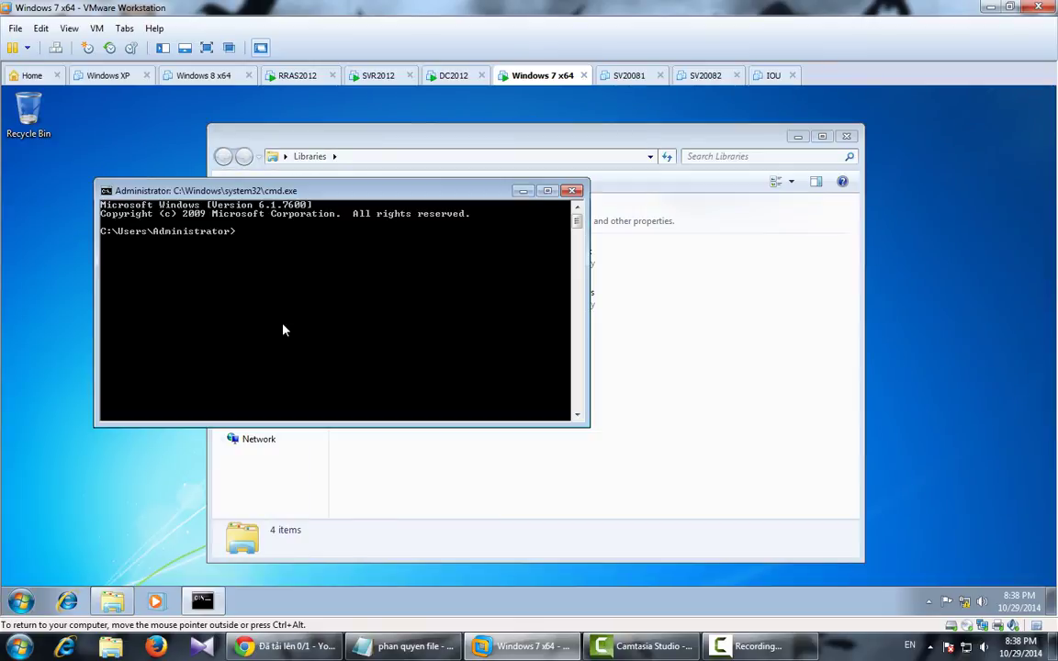
pyautogui.write('ping 192.168.1.2')
pyautogui.press('Return')
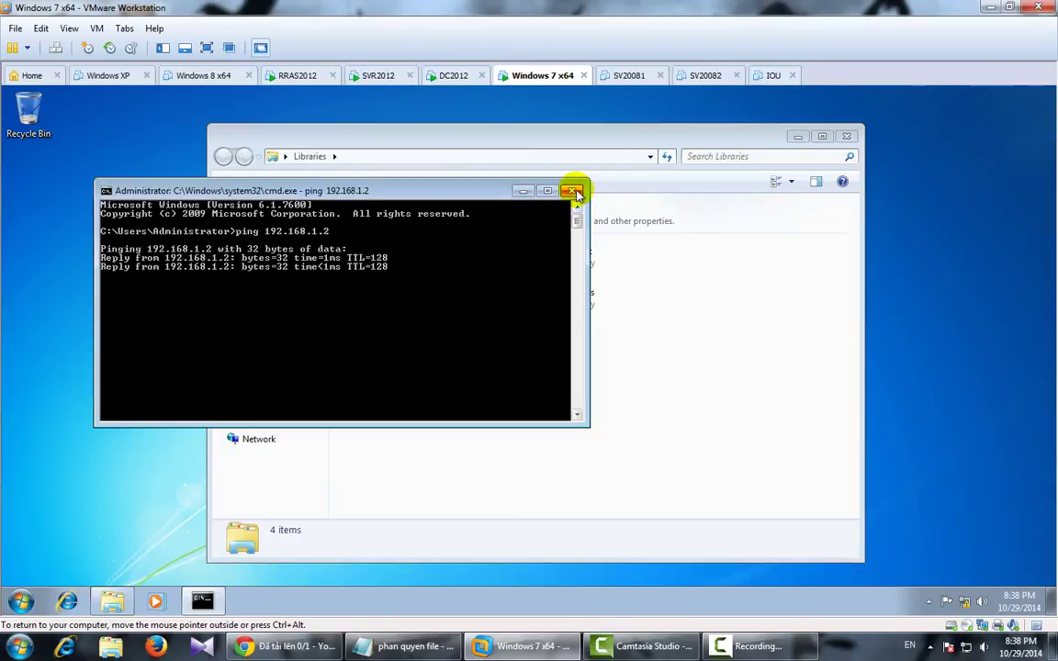
pyautogui.click(574, 191)
# Open the data share on server \\192.168.1.2 in Windows Explorer
pyautogui.click(426, 156)
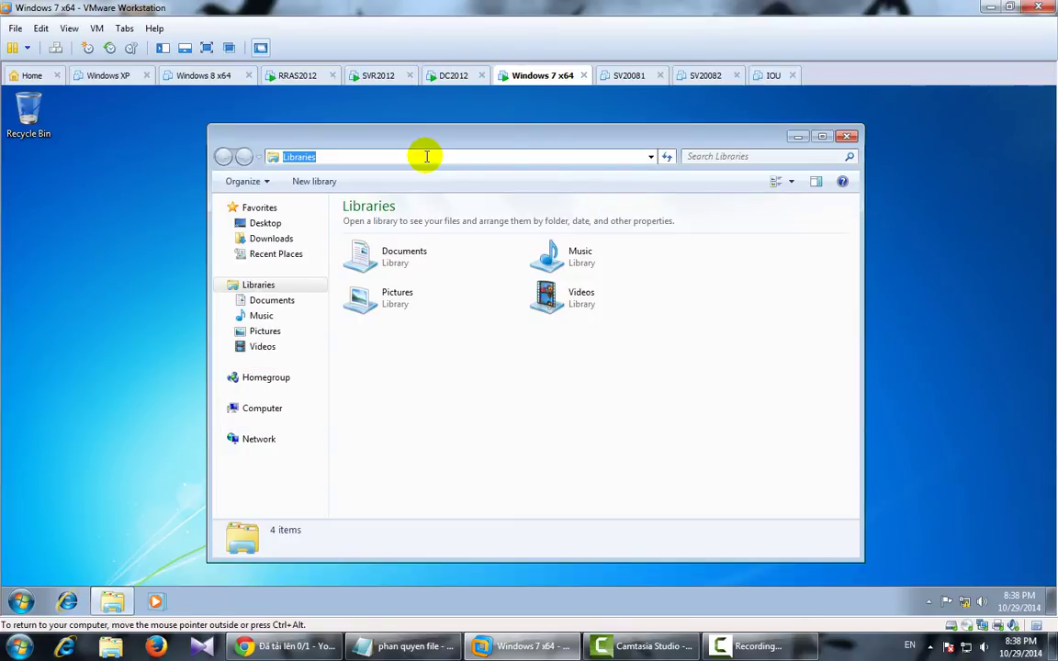
pyautogui.write('\\\\192.168.1.2')
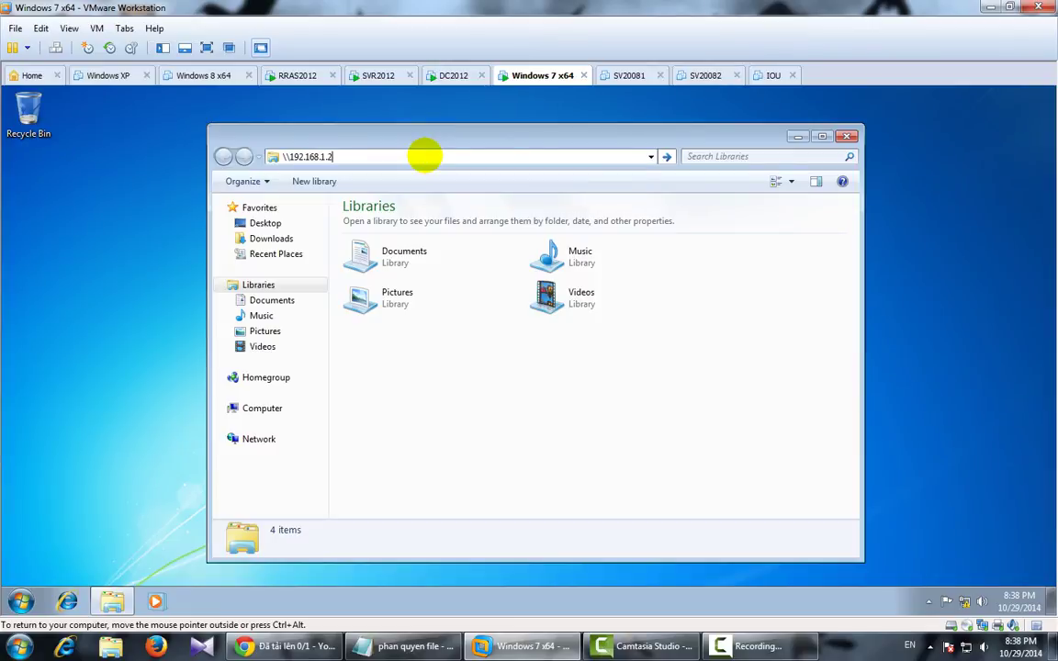
pyautogui.press('Return')
pyautogui.doubleClick(390, 210)
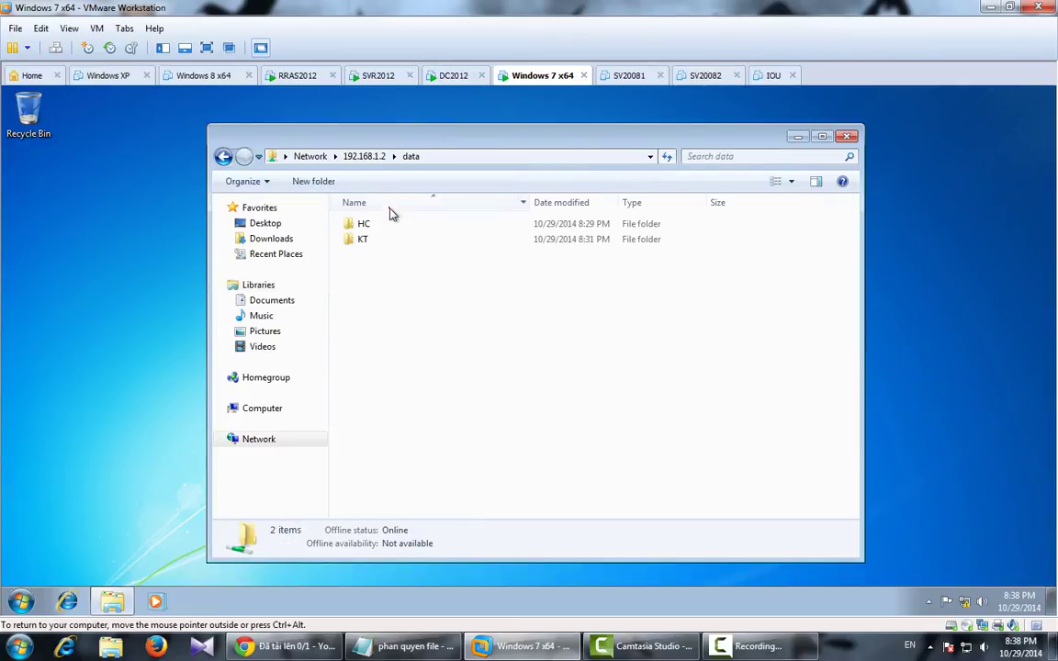
# Test access to the Bao cao hc folder in HC and the Bao cao kt folder in KT, and return to the server's share list
pyautogui.doubleClick(367, 226)
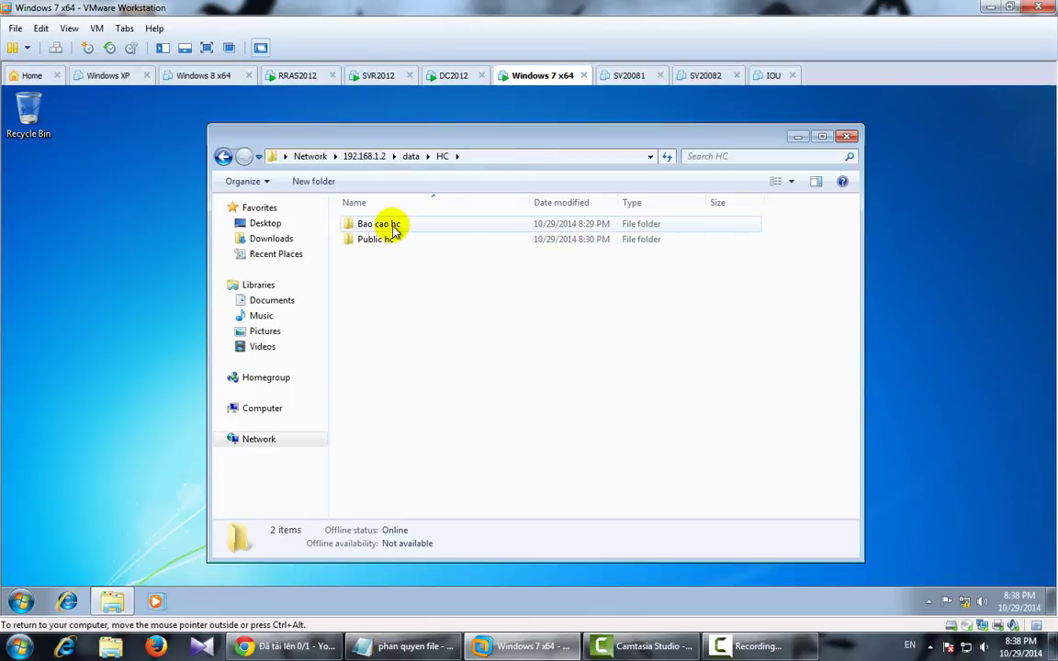
pyautogui.click(393, 226)
pyautogui.doubleClick(395, 228)
pyautogui.press('BackSpace')
pyautogui.press('BackSpace')
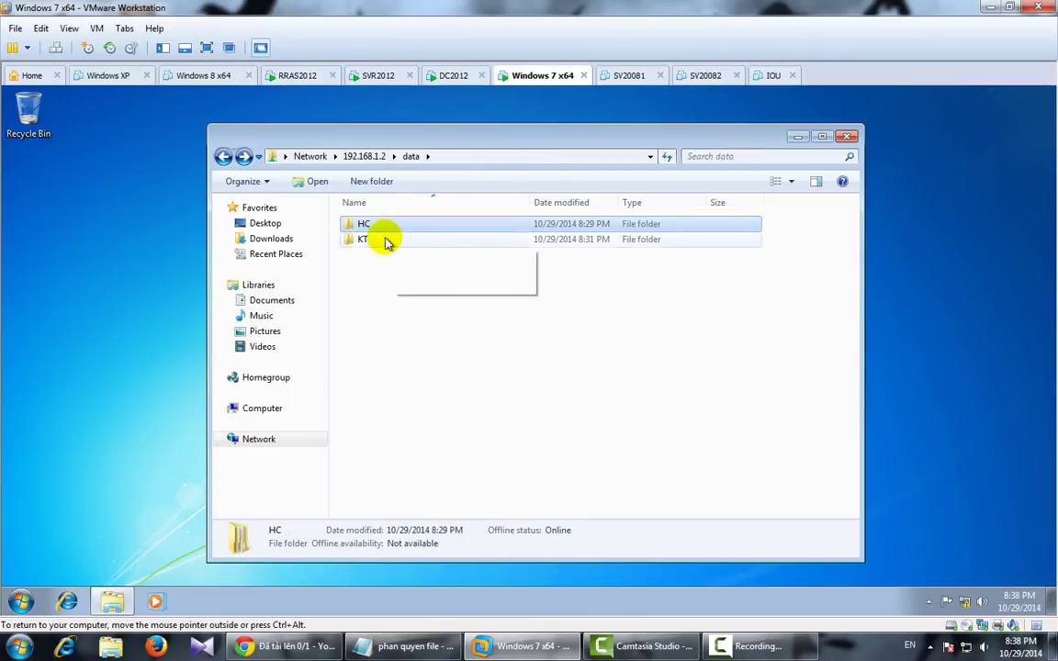
pyautogui.doubleClick(383, 241)
pyautogui.doubleClick(395, 227)
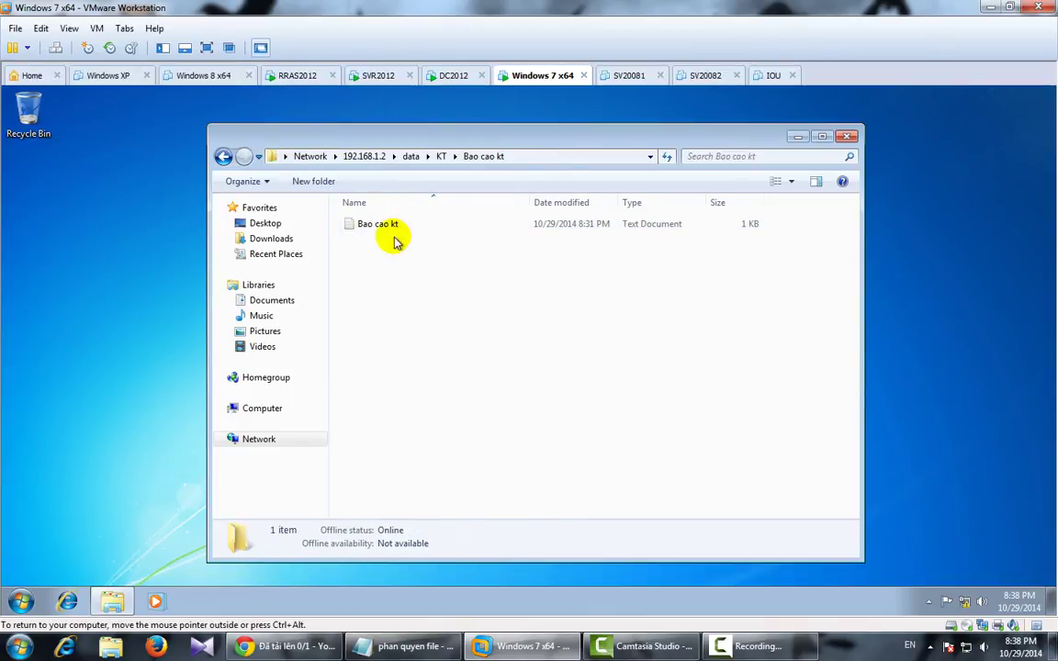
pyautogui.press('BackSpace')
pyautogui.press('BackSpace')
pyautogui.press('BackSpace')
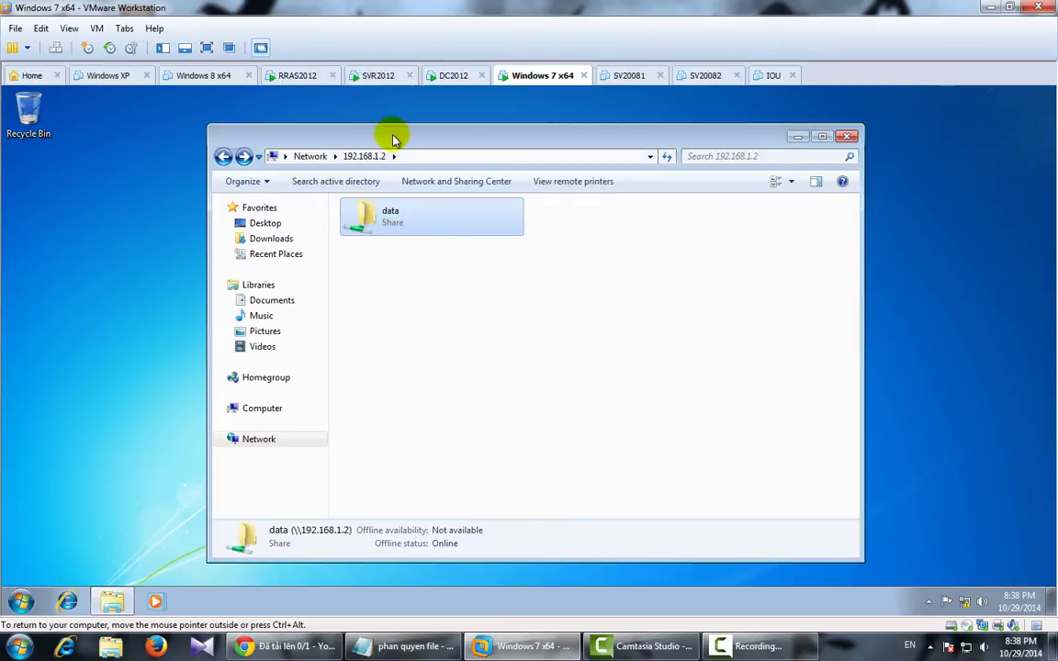
# Switch to the SVR2012 virtual machine and open the security properties of the HC folder in C:\DATA
pyautogui.click(378, 76)
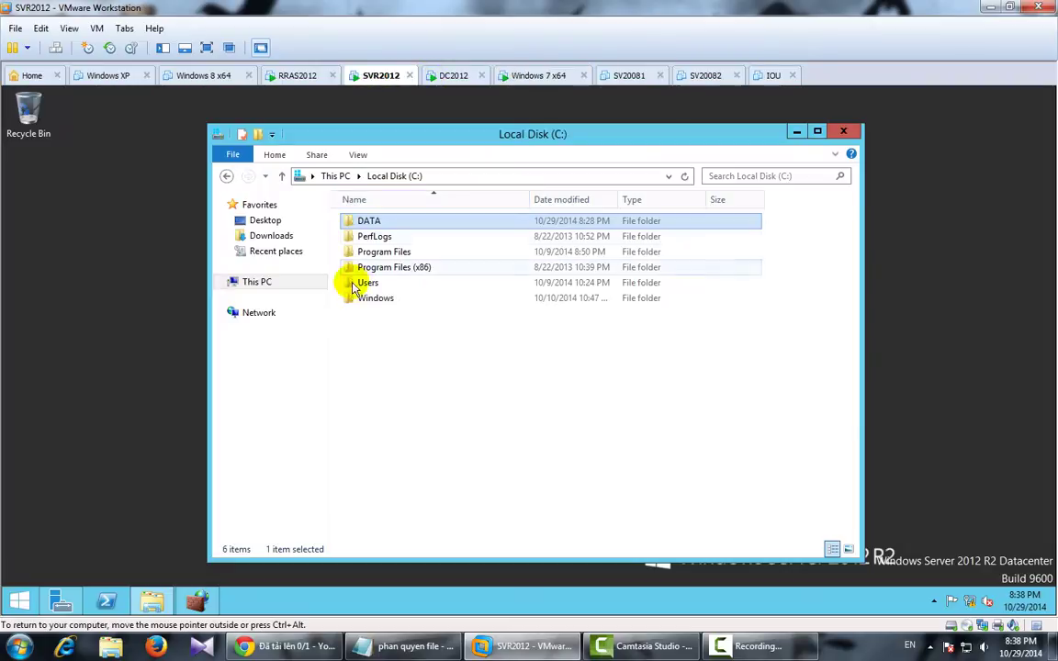
pyautogui.rightClick(387, 222)
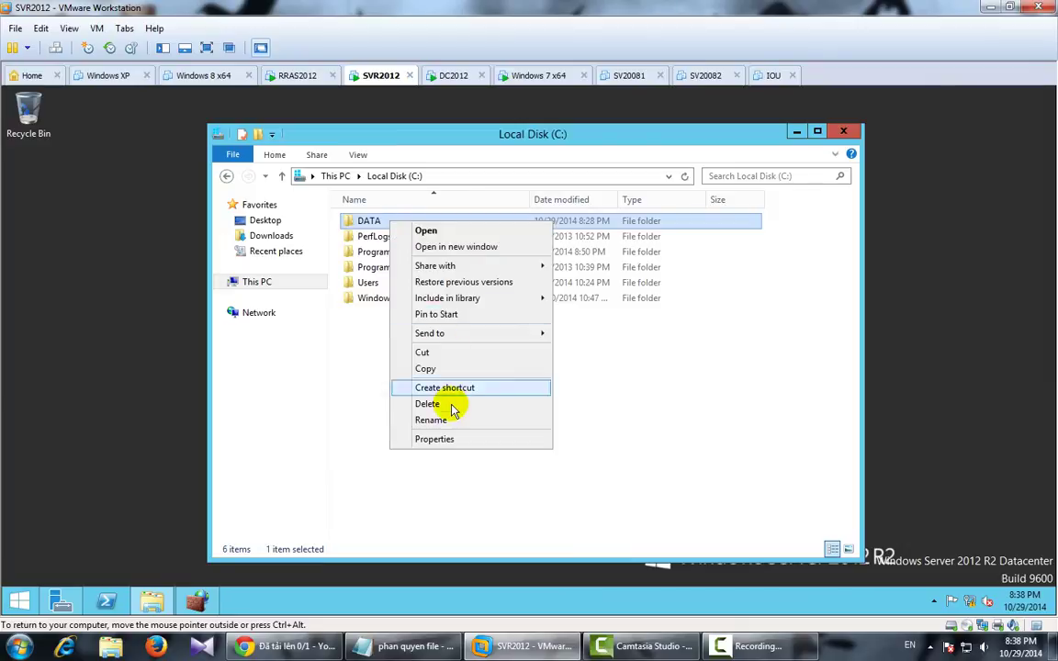
pyautogui.doubleClick(387, 225)
pyautogui.click(413, 228)
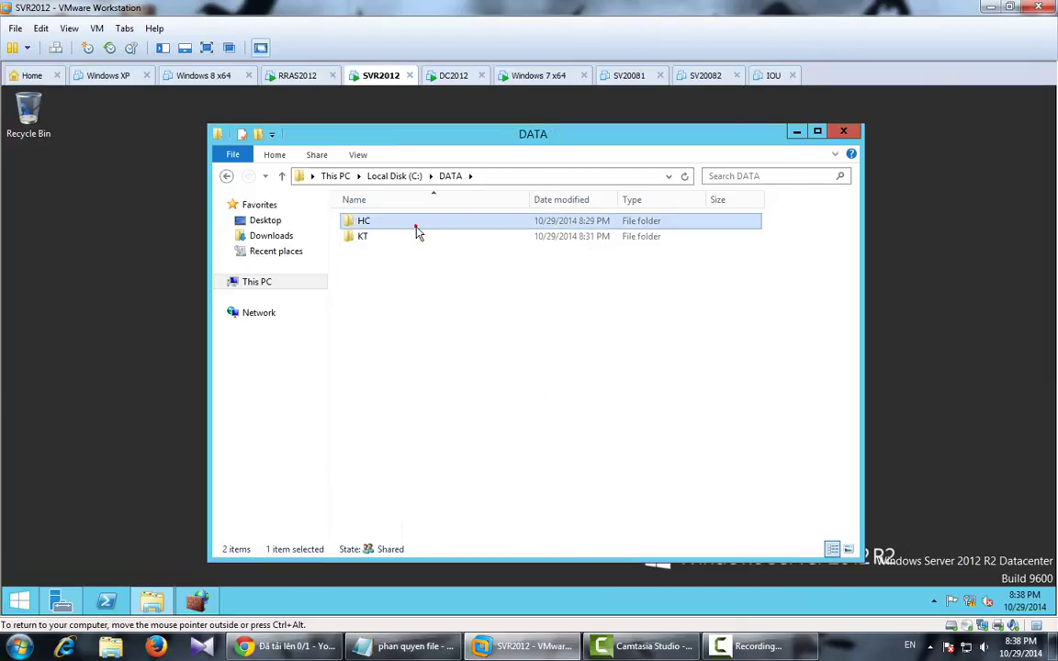
pyautogui.rightClick(415, 226)
pyautogui.click(482, 445)
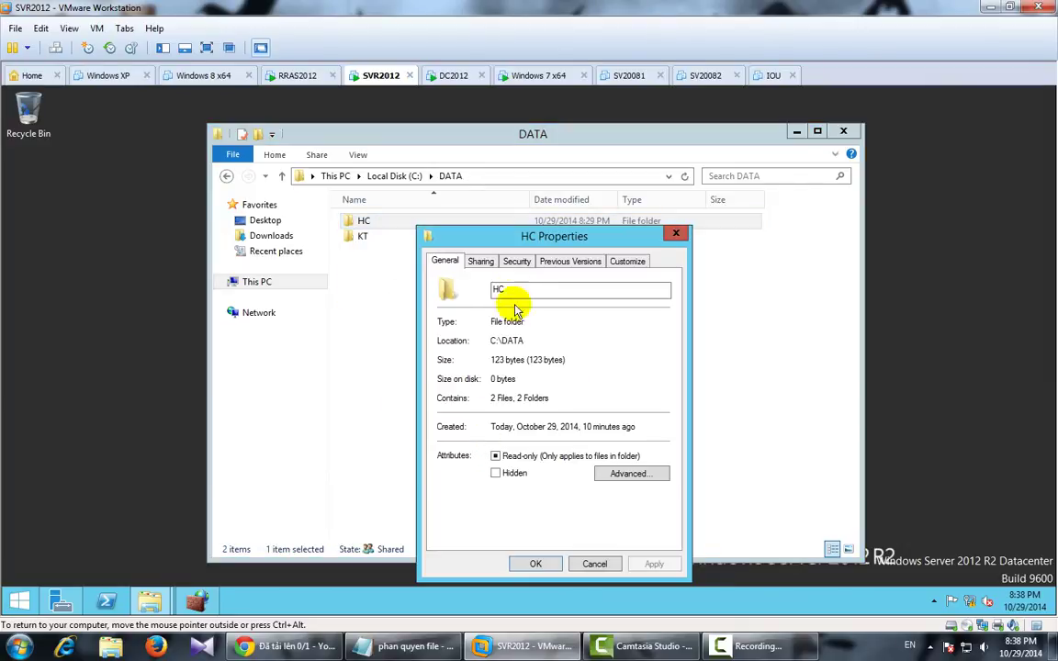
pyautogui.click(514, 263)
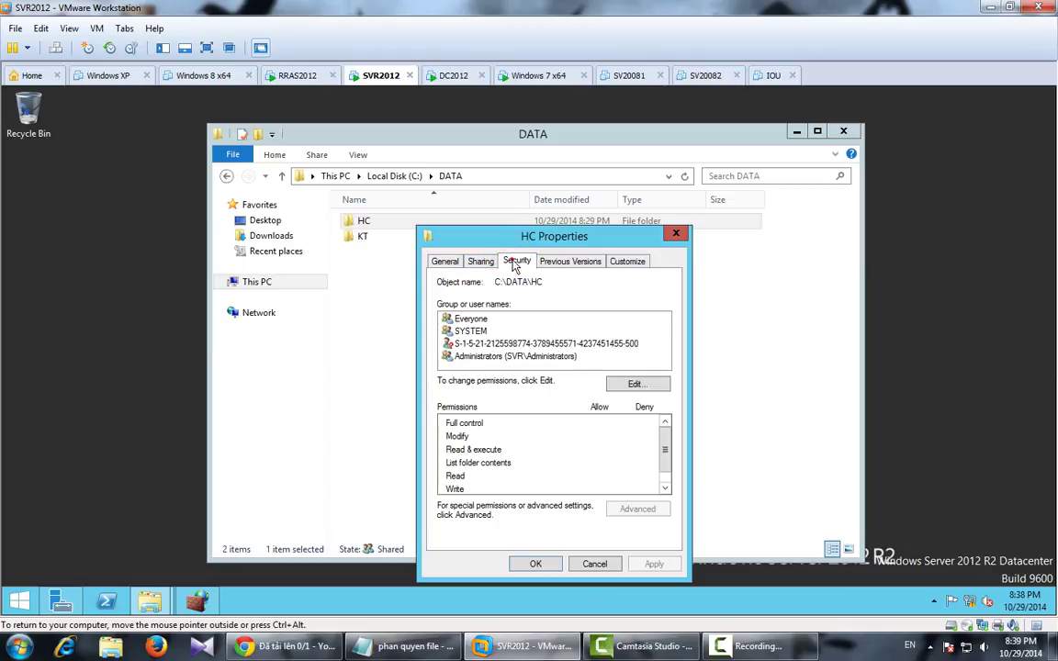
# Try to remove the Everyone group from the HC folder's permissions
pyautogui.click(470, 321)
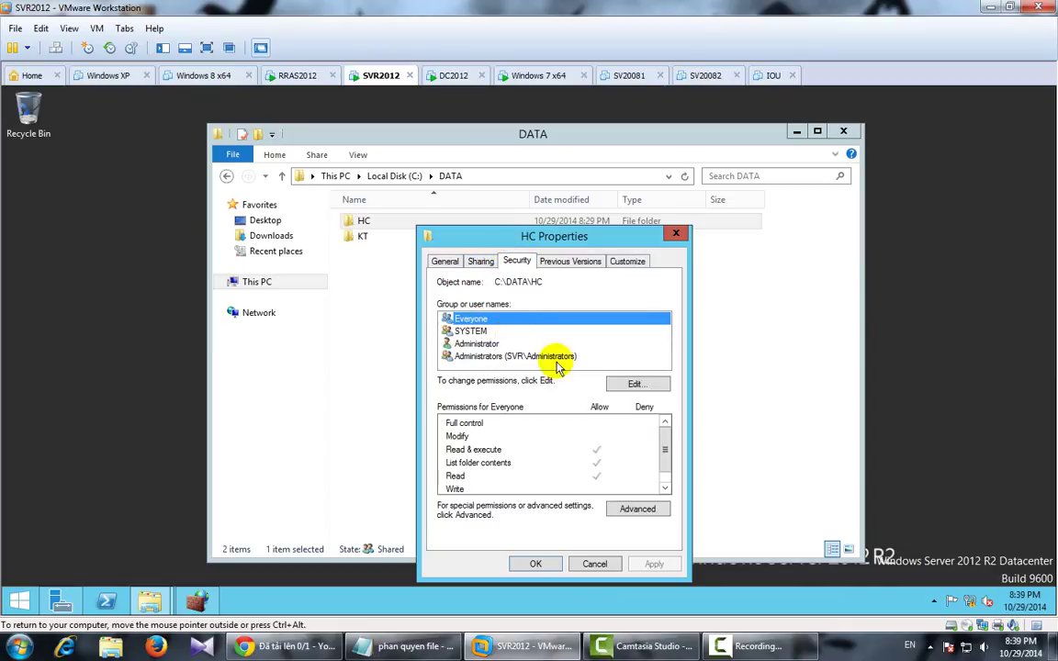
pyautogui.click(633, 383)
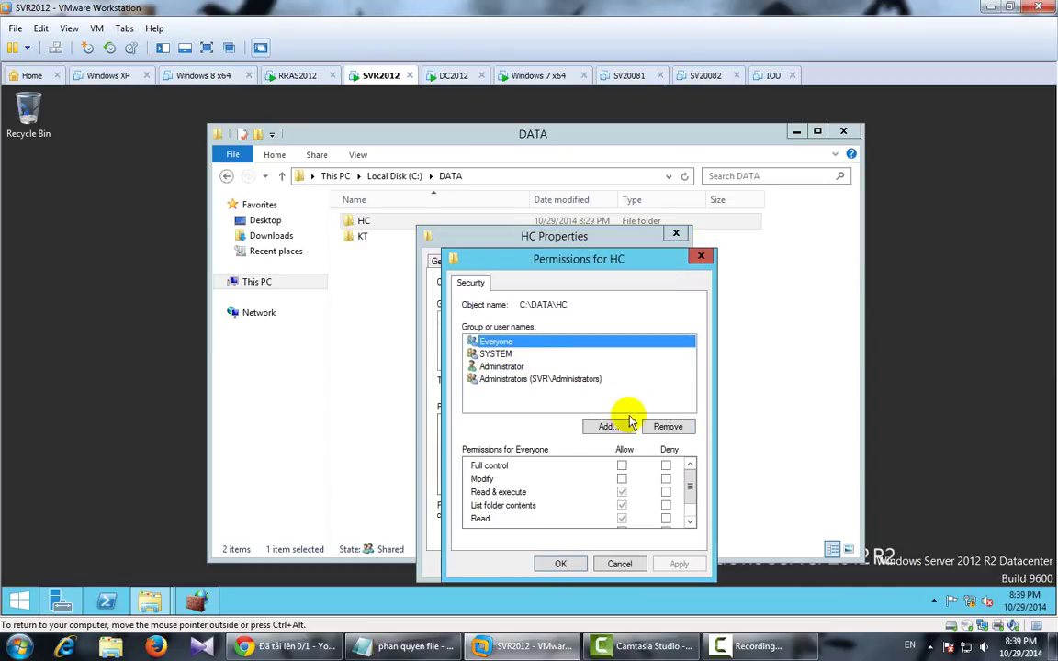
pyautogui.click(671, 426)
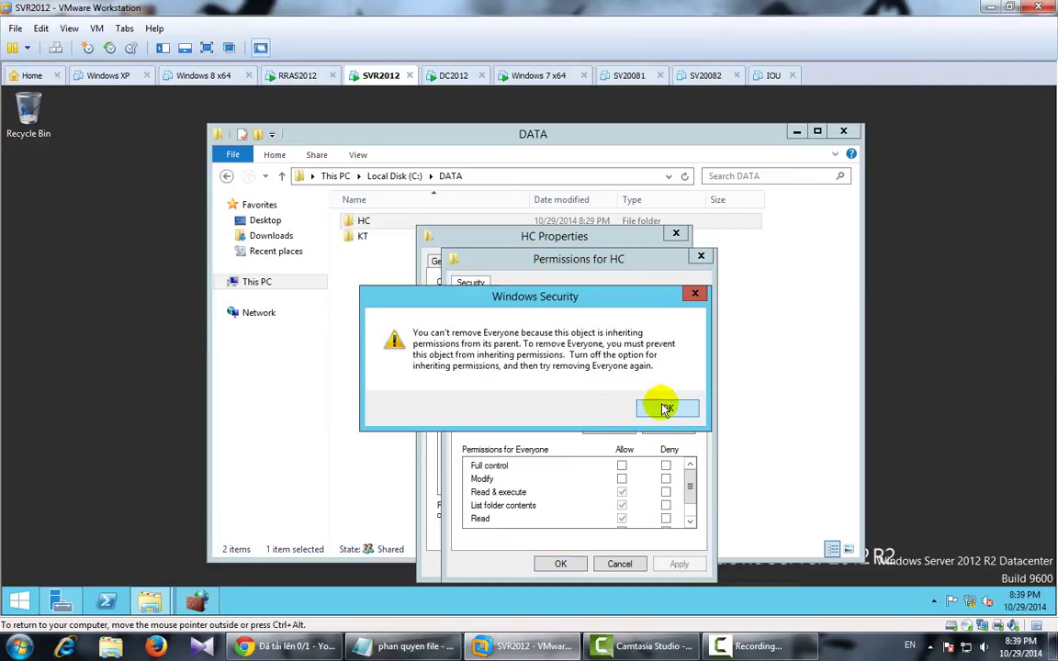
pyautogui.click(667, 411)
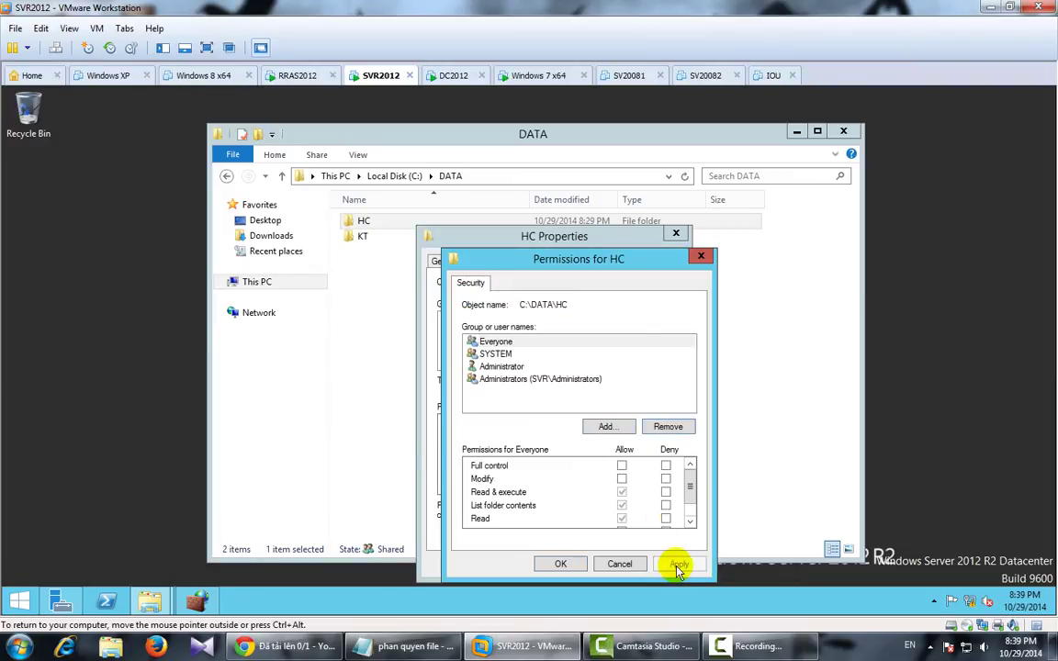
pyautogui.click(640, 565)
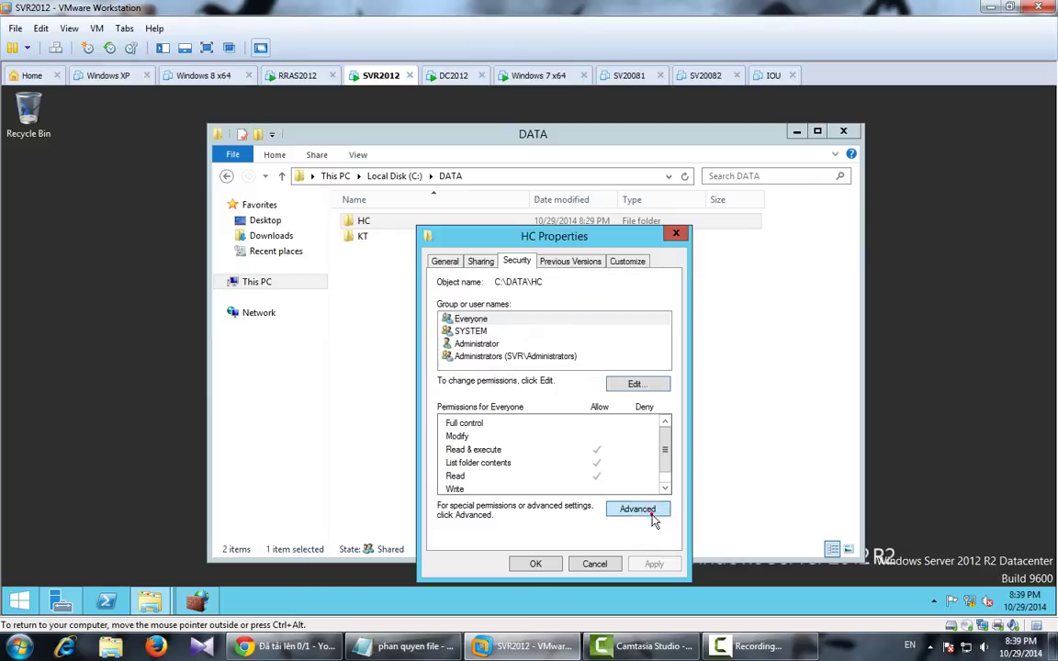
# Disable permission inheritance on the HC folder, convert the inherited entries into explicit permissions and accept the advanced security settings
pyautogui.click(648, 444)
pyautogui.click(332, 342)
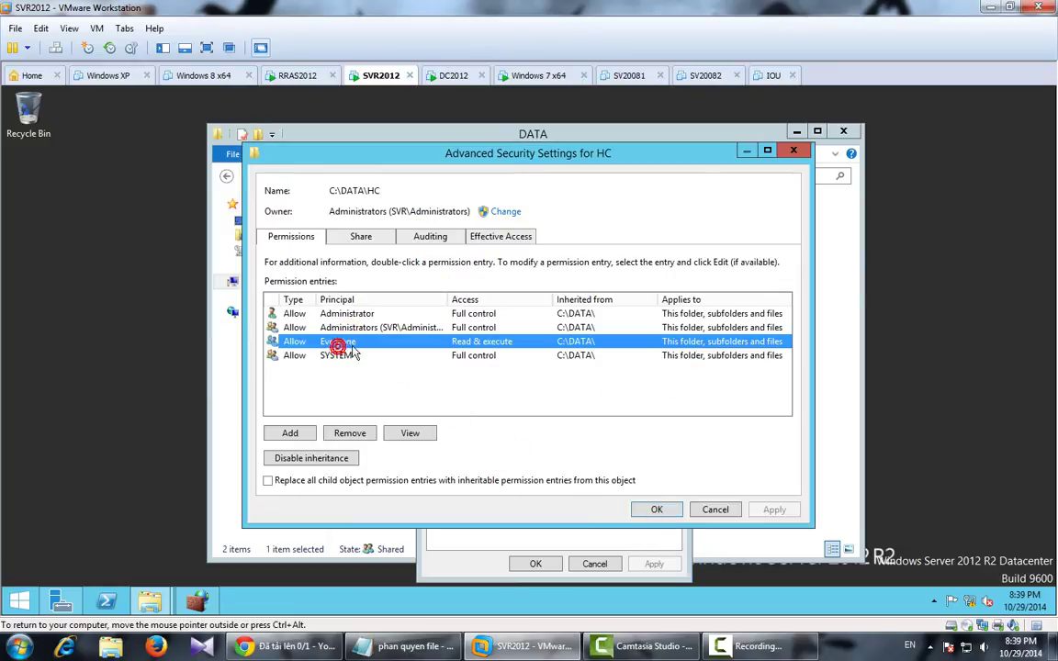
pyautogui.click(309, 459)
pyautogui.click(496, 264)
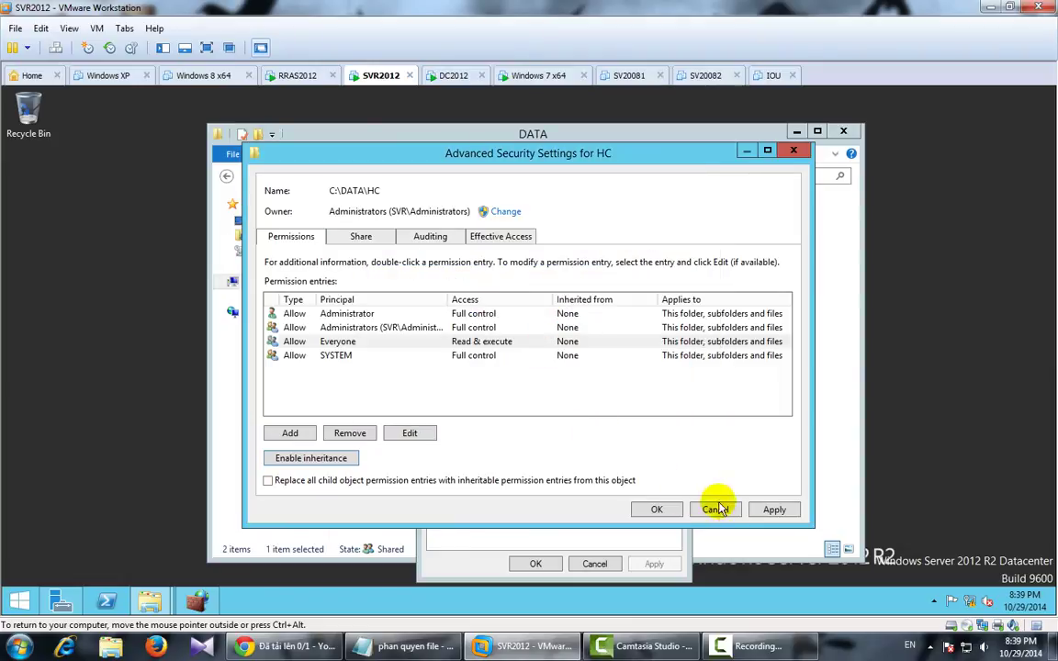
pyautogui.click(650, 508)
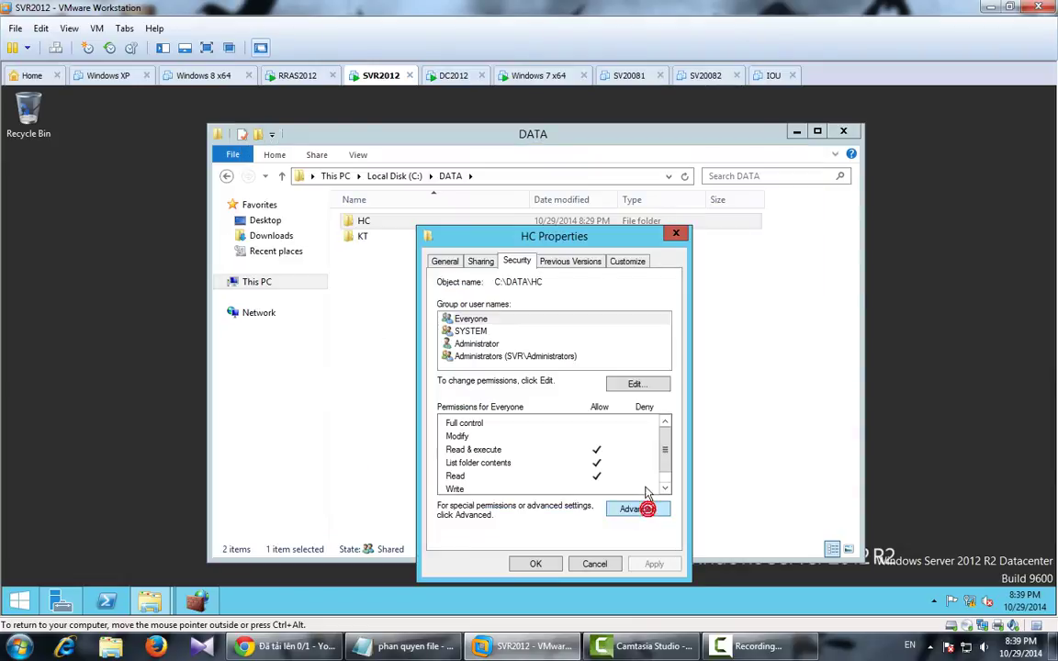
# Replace Everyone with the Ghc group in the HC folder's permissions, keep its default read access and accept the folder properties
pyautogui.click(635, 383)
pyautogui.click(661, 430)
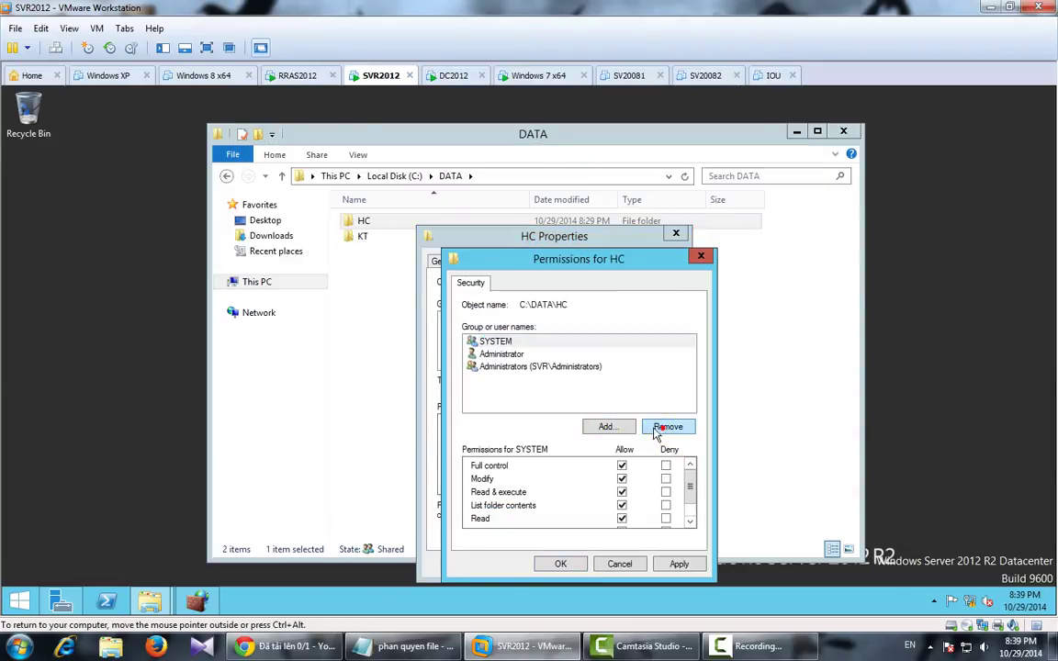
pyautogui.click(606, 426)
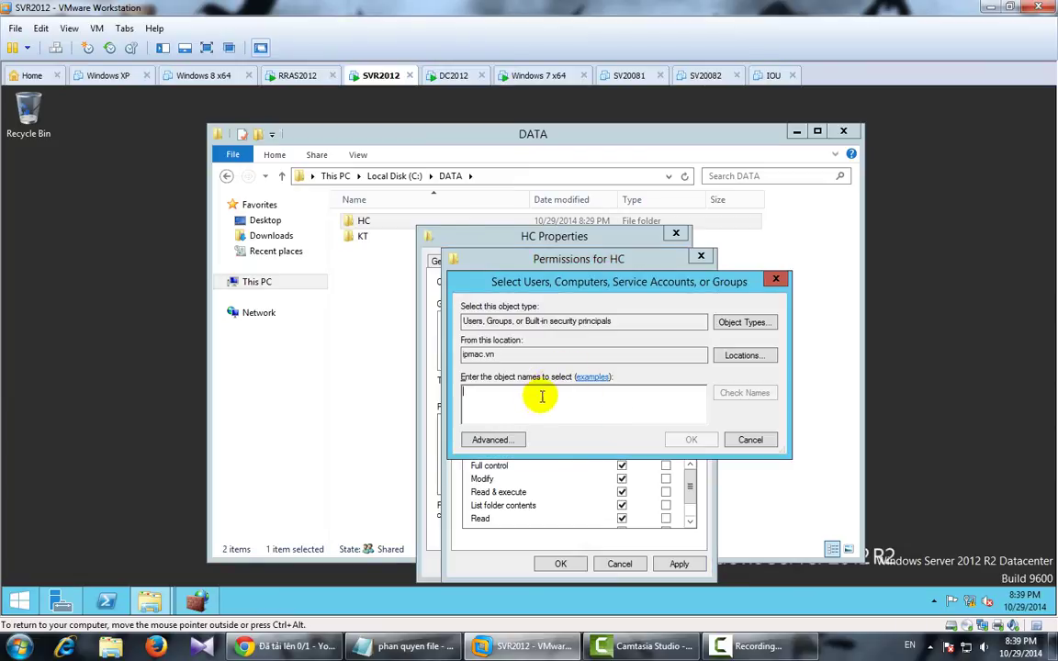
pyautogui.write('ghc')
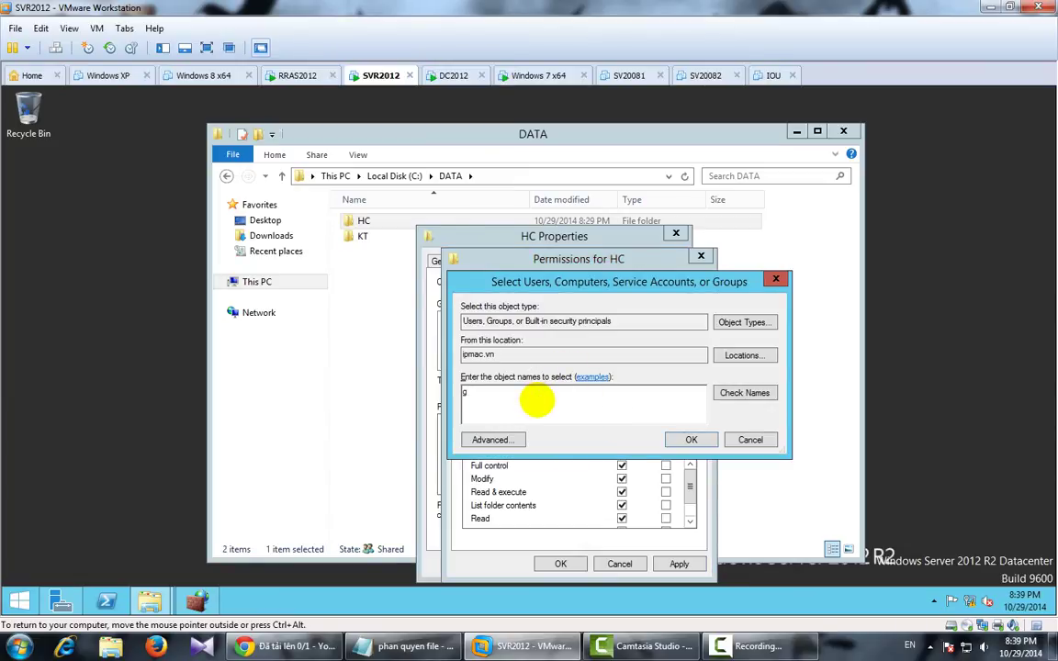
pyautogui.click(755, 393)
pyautogui.click(695, 440)
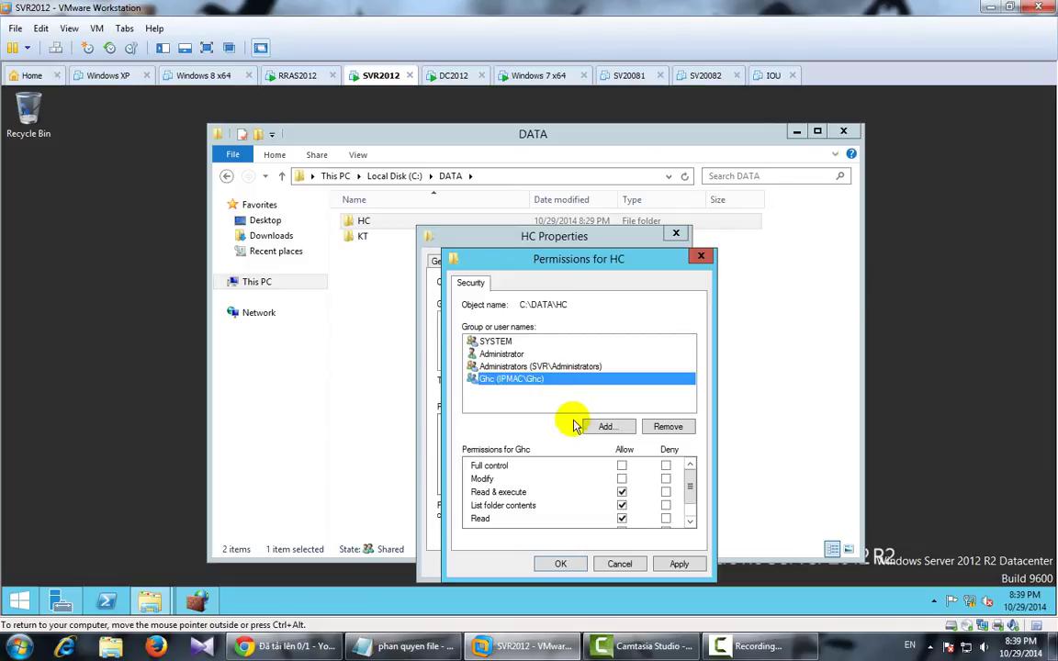
pyautogui.moveTo(693, 489); pyautogui.dragTo(690, 504)
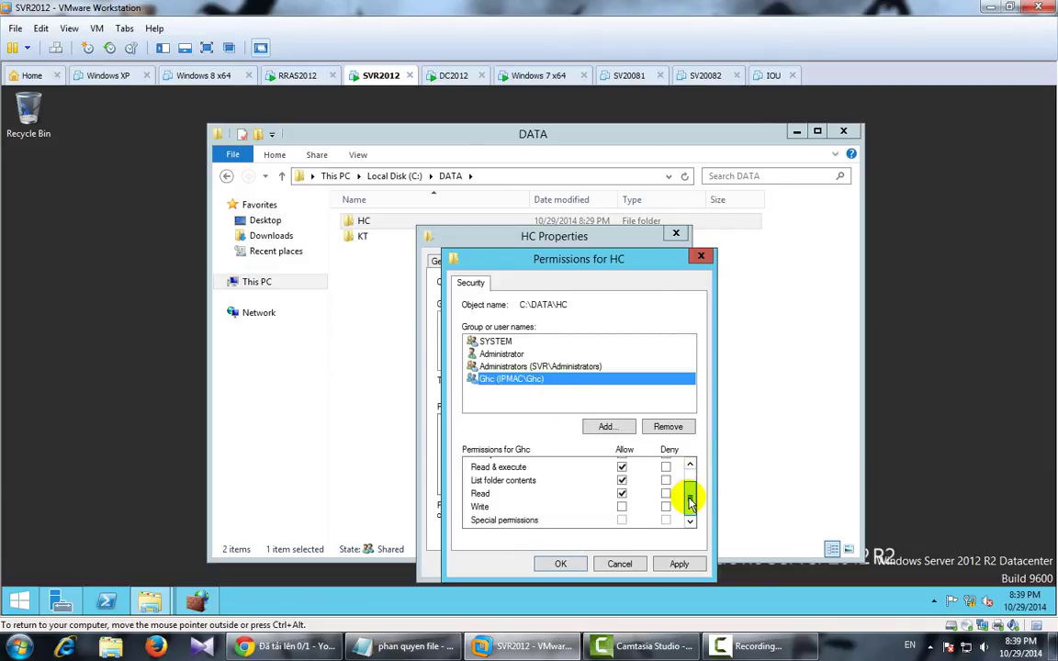
pyautogui.click(677, 564)
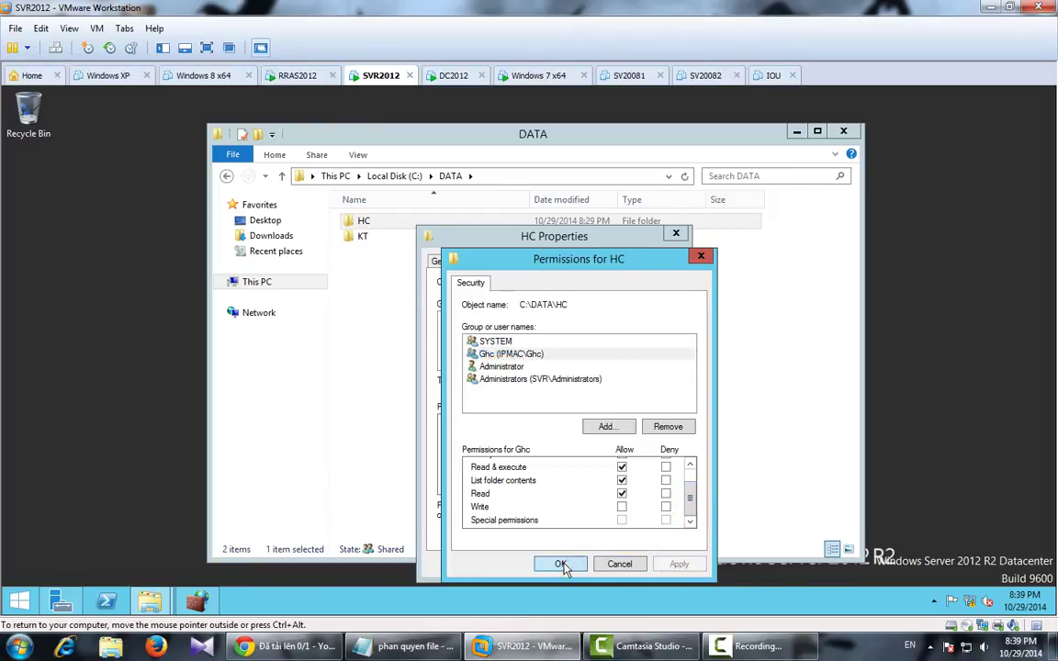
pyautogui.click(560, 564)
pyautogui.click(536, 564)
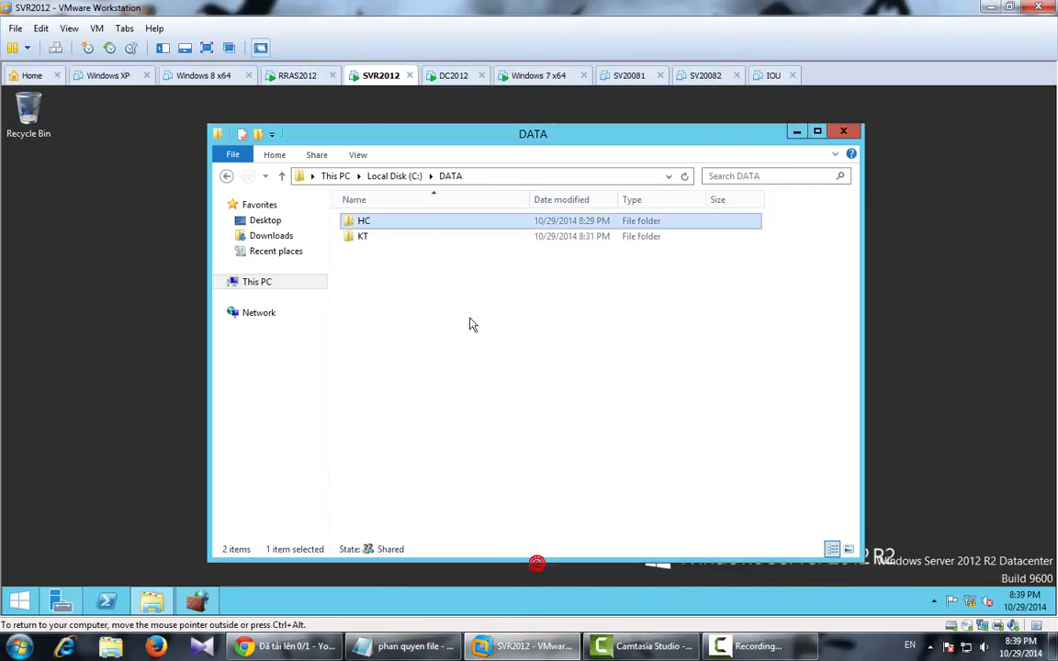
# Disable permission inheritance on the KT folder, convert the inherited entries into explicit permissions and accept the advanced security settings
pyautogui.rightClick(365, 236)
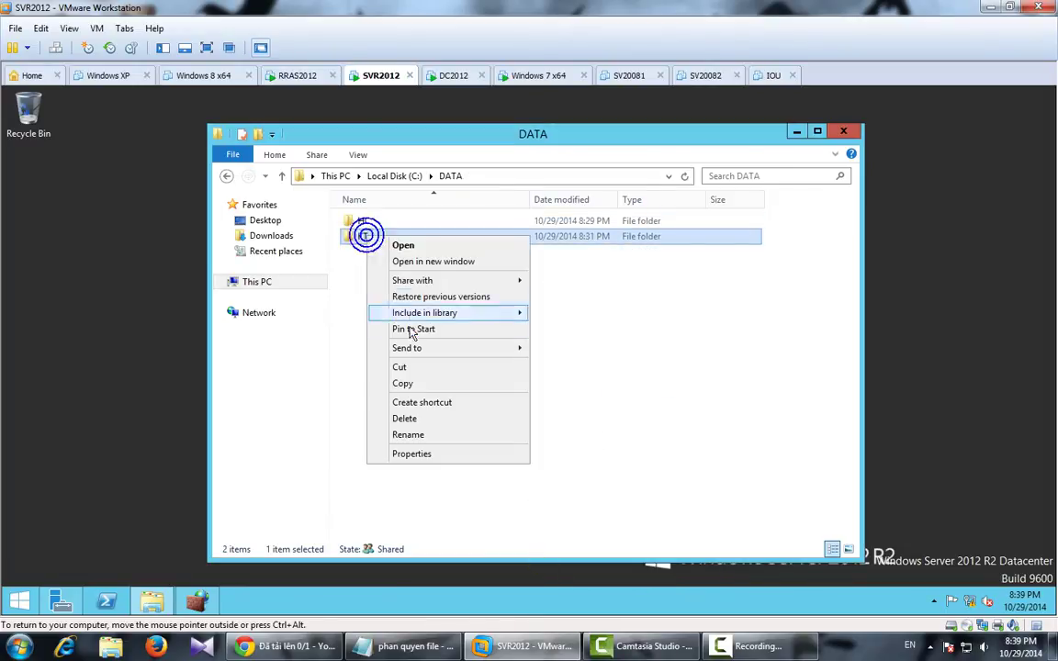
pyautogui.click(424, 454)
pyautogui.click(471, 264)
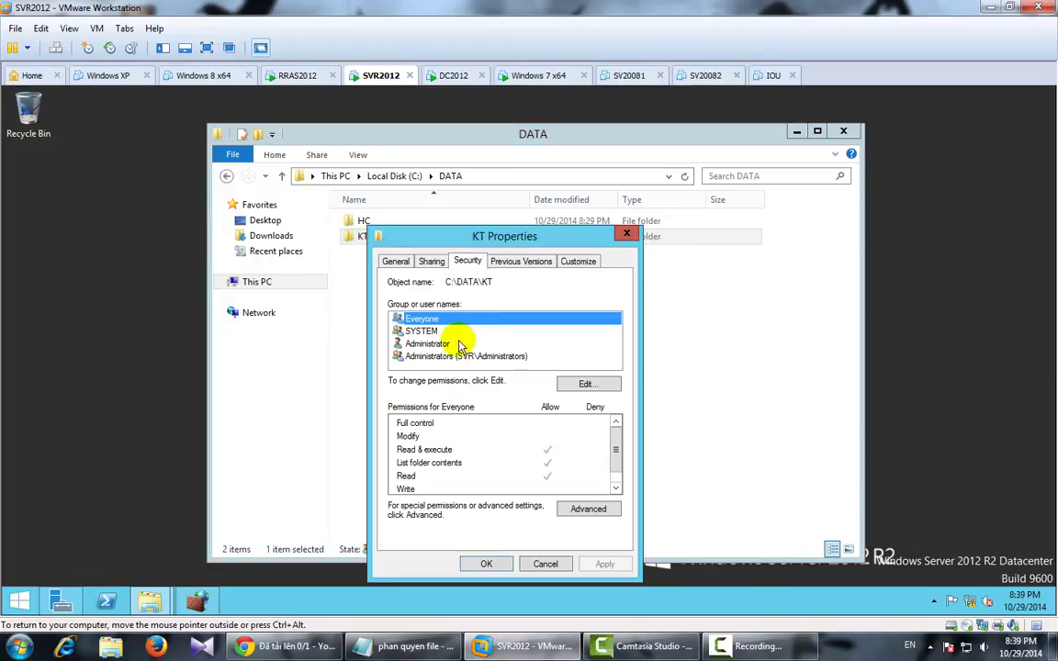
pyautogui.click(608, 510)
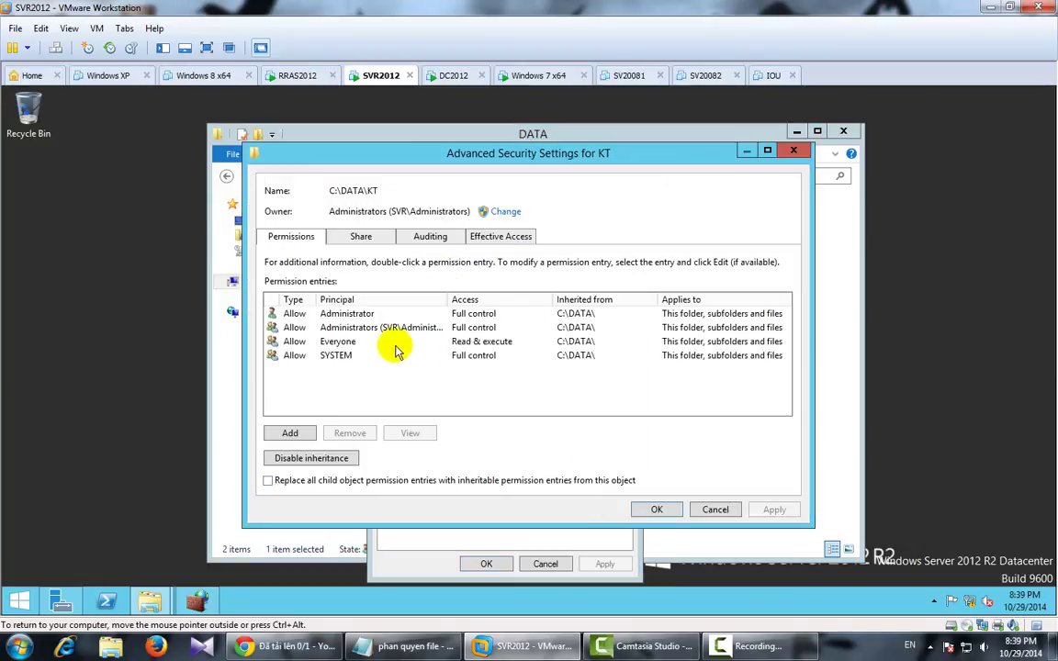
pyautogui.click(340, 340)
pyautogui.click(310, 458)
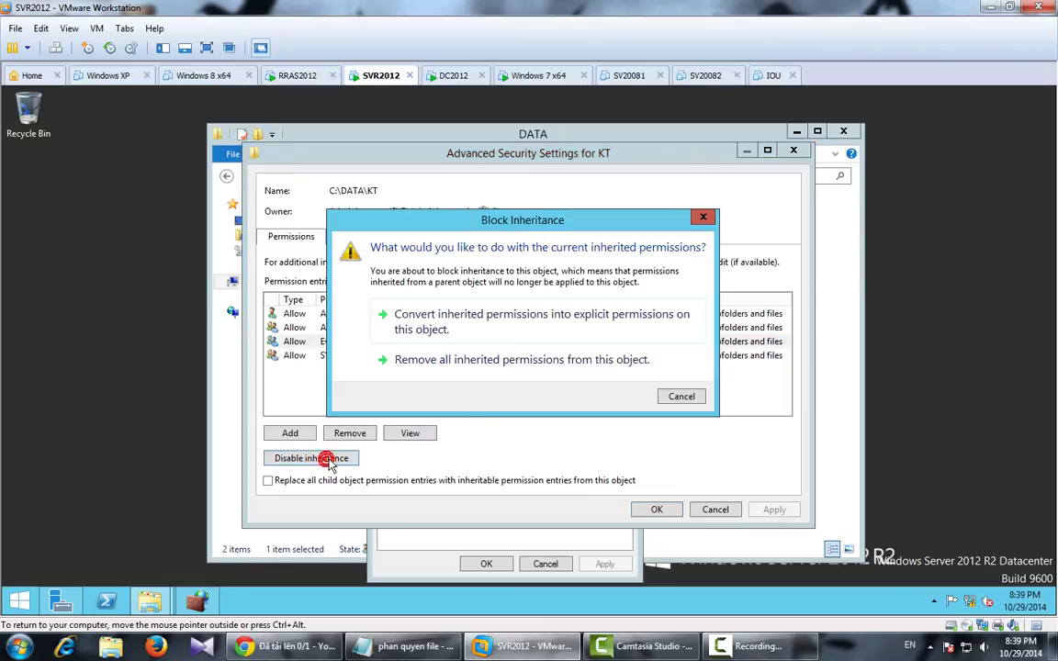
pyautogui.click(536, 320)
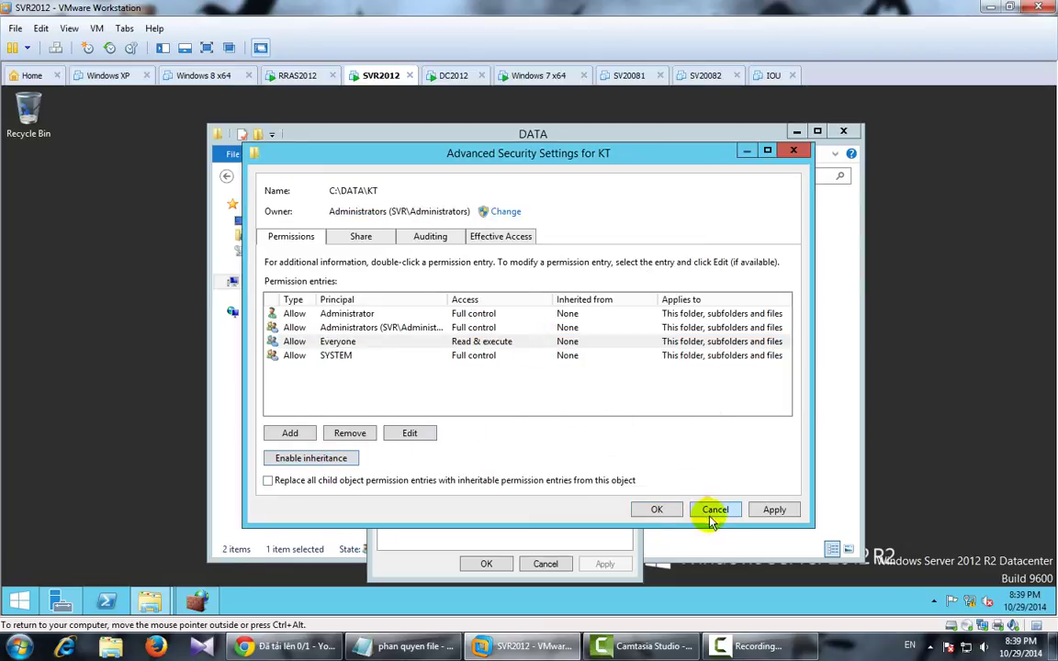
pyautogui.click(654, 509)
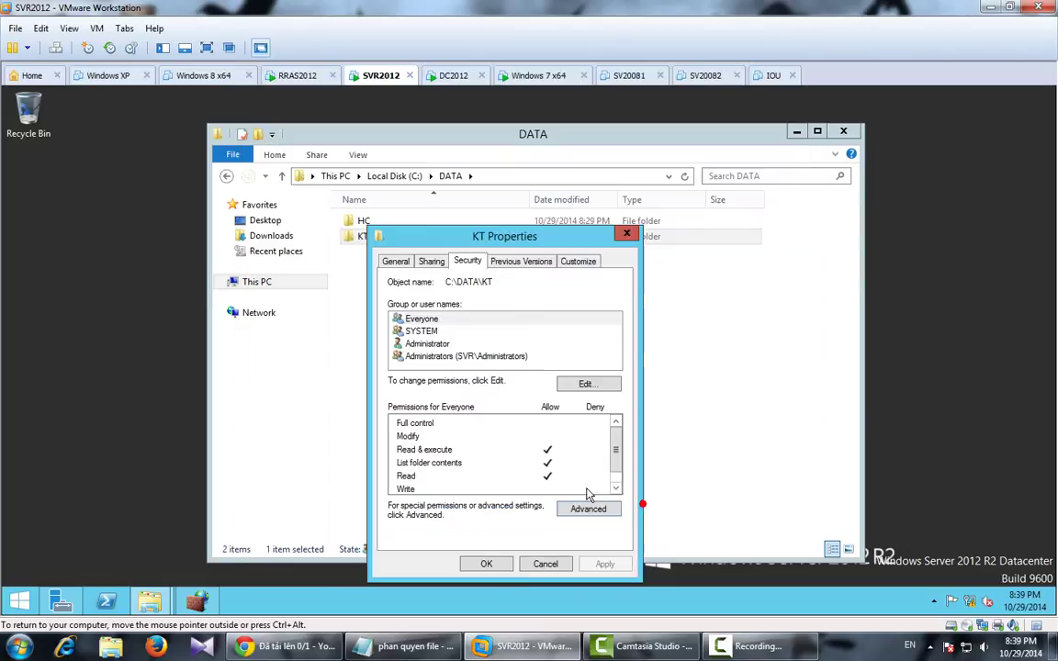
# Replace Everyone with the Gkt group in the KT folder's permissions, keep its default read access and accept the folder properties
pyautogui.click(585, 386)
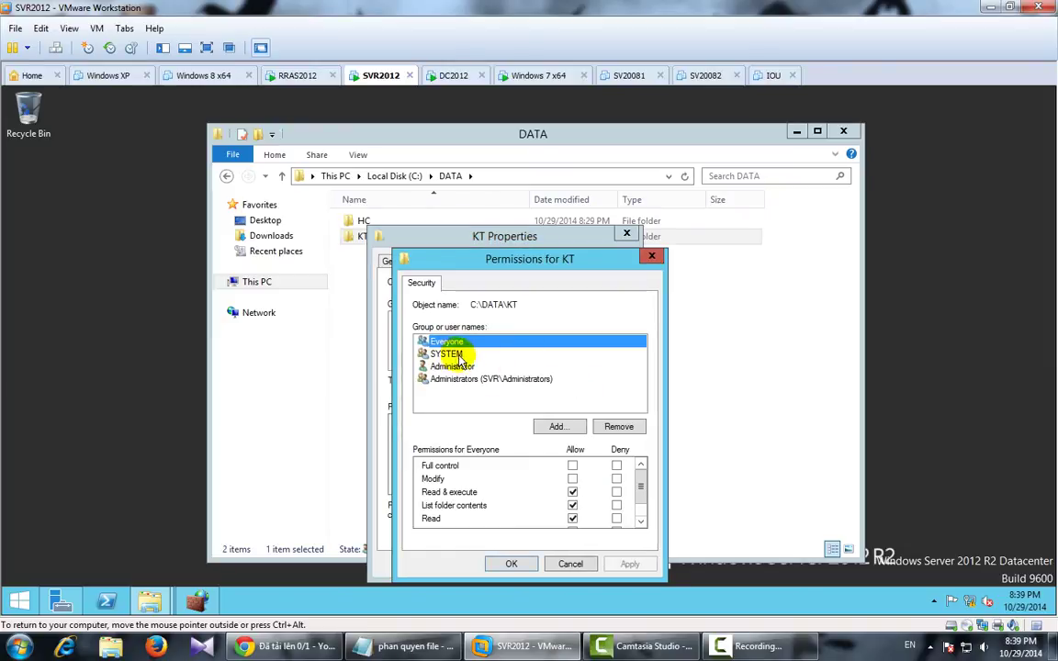
pyautogui.click(617, 428)
pyautogui.click(556, 428)
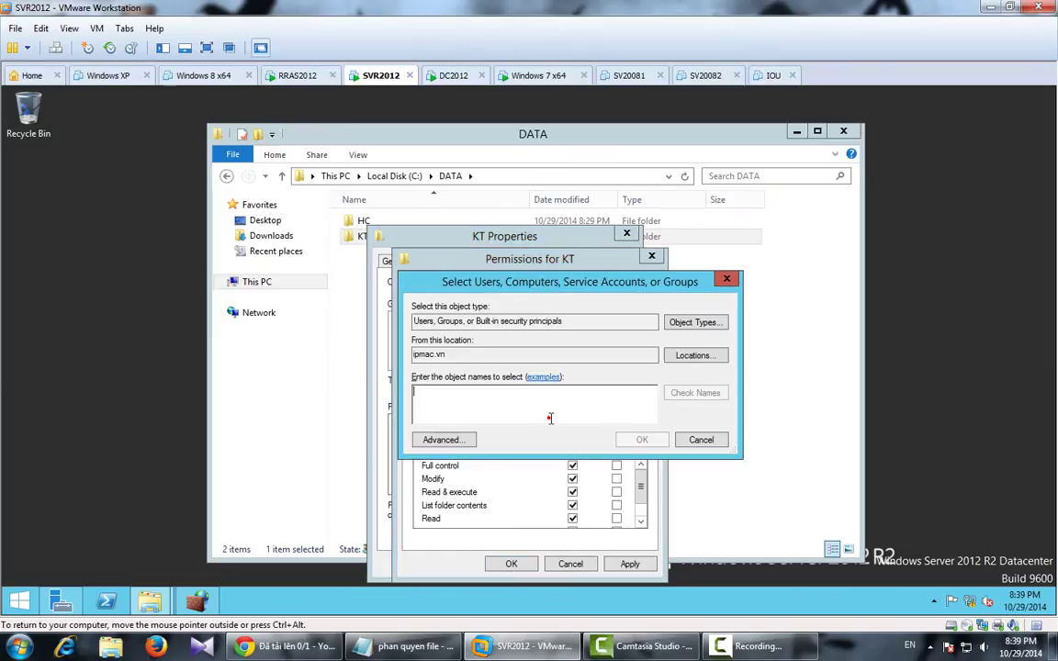
pyautogui.write('g')
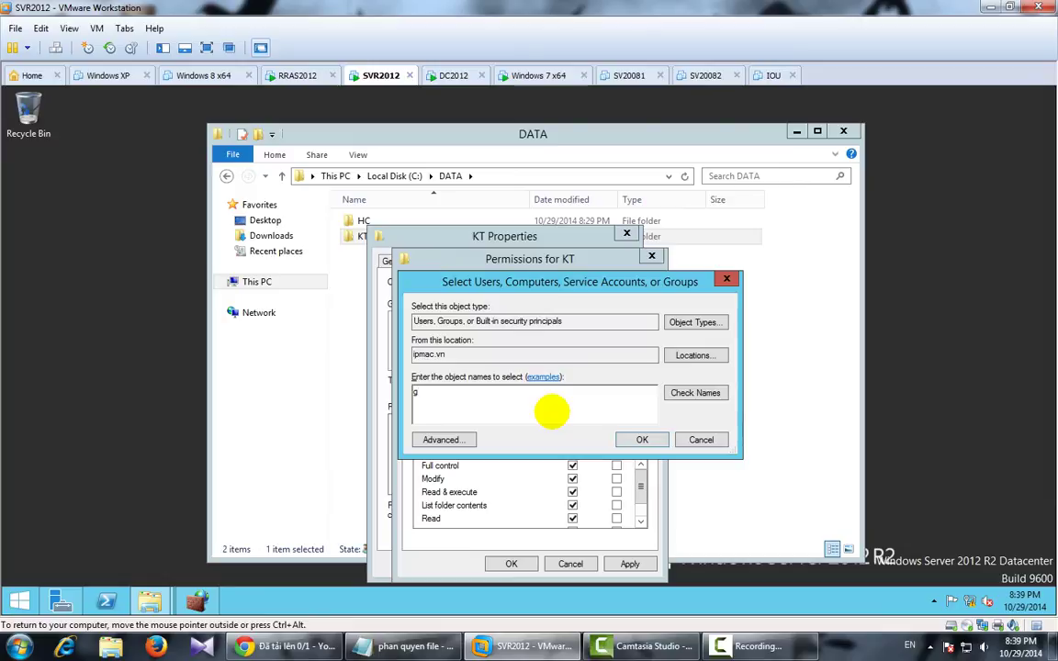
pyautogui.write('kt')
pyautogui.click(696, 393)
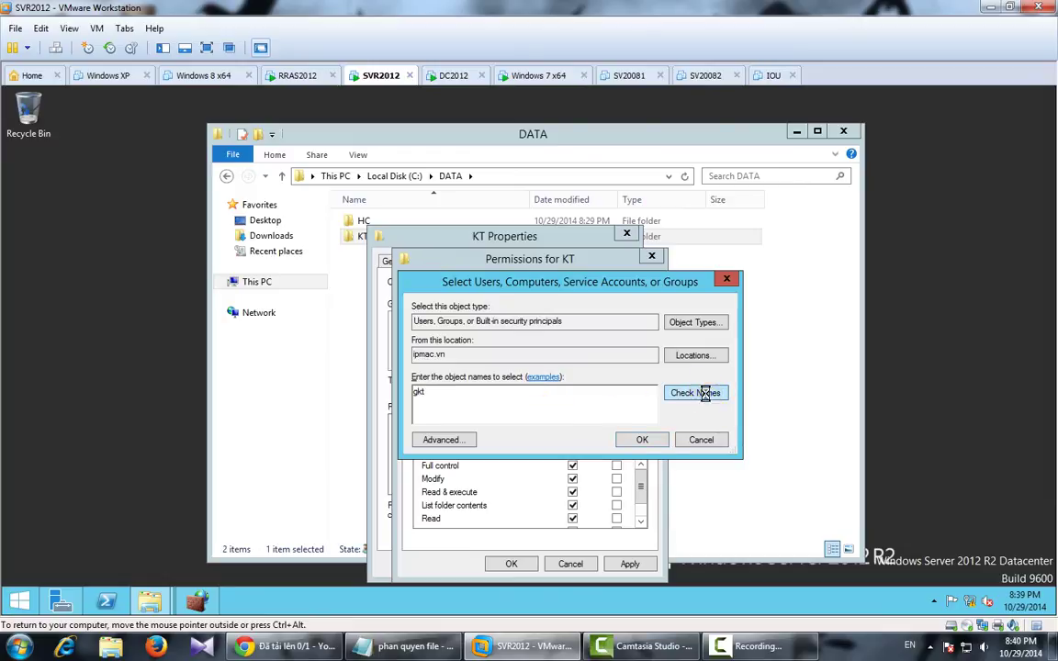
pyautogui.click(642, 440)
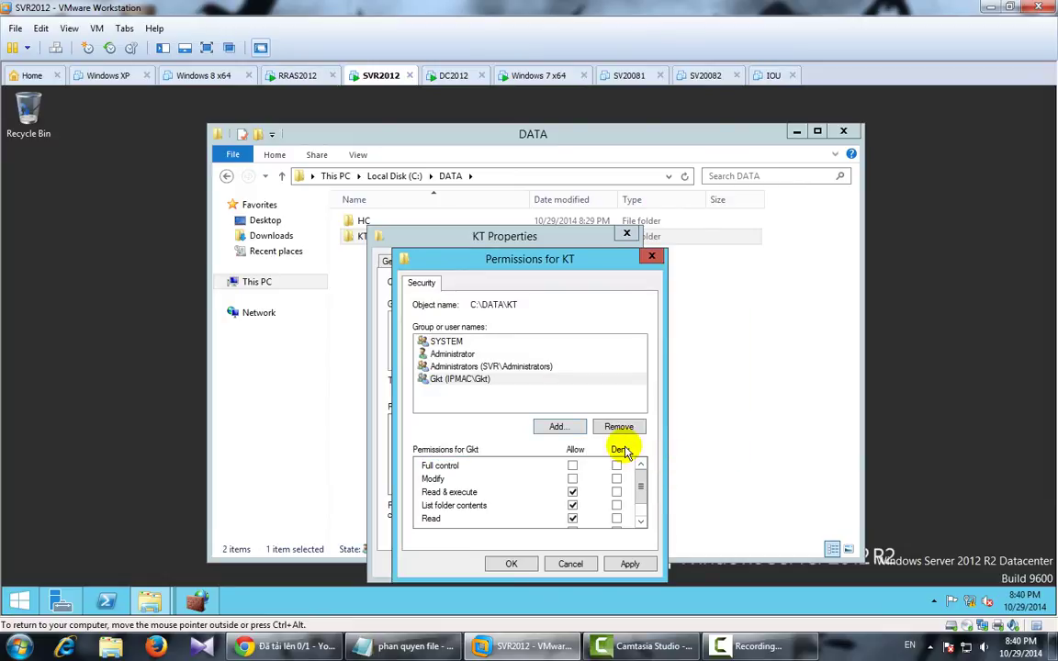
pyautogui.click(628, 566)
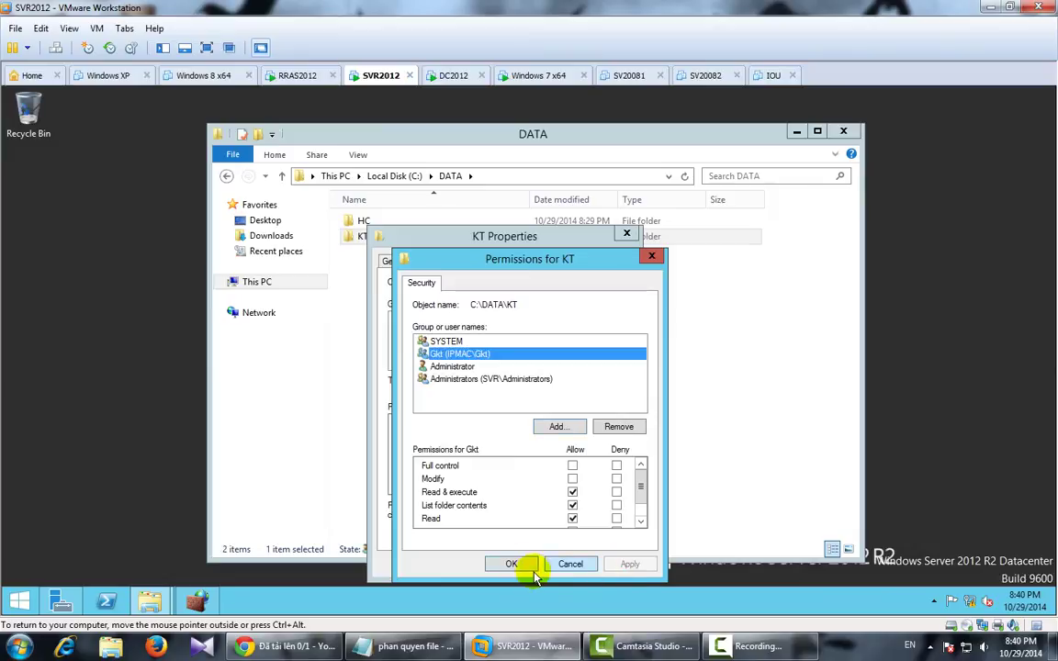
pyautogui.click(518, 566)
pyautogui.click(497, 568)
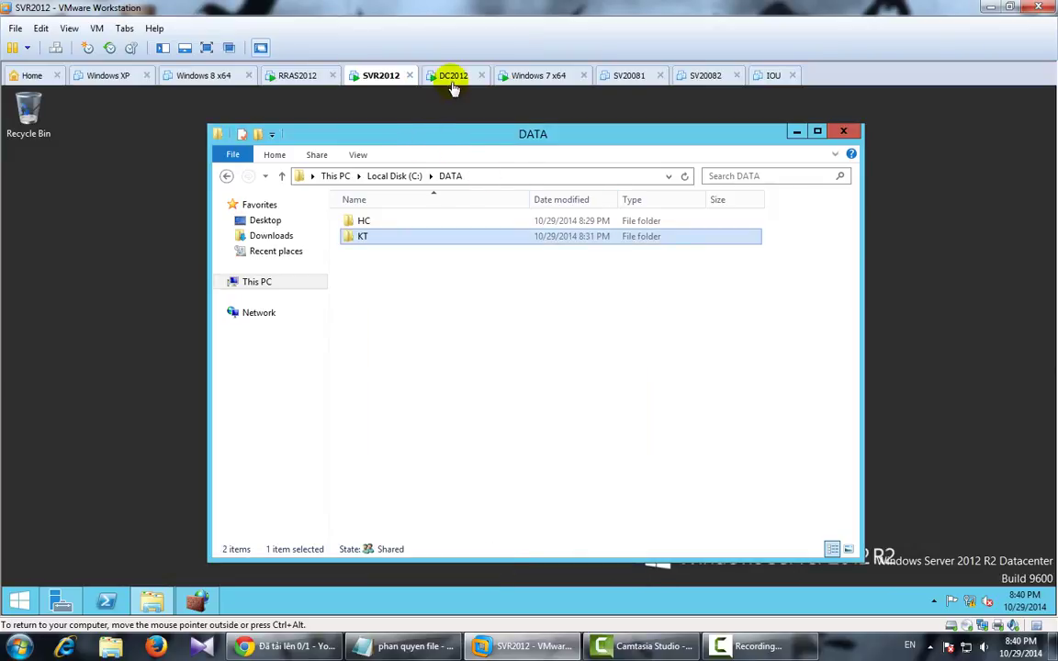
# Switch to the RRAS2012 virtual machine and check which department folders the data share on 192.168.1.2 offers
pyautogui.click(282, 77)
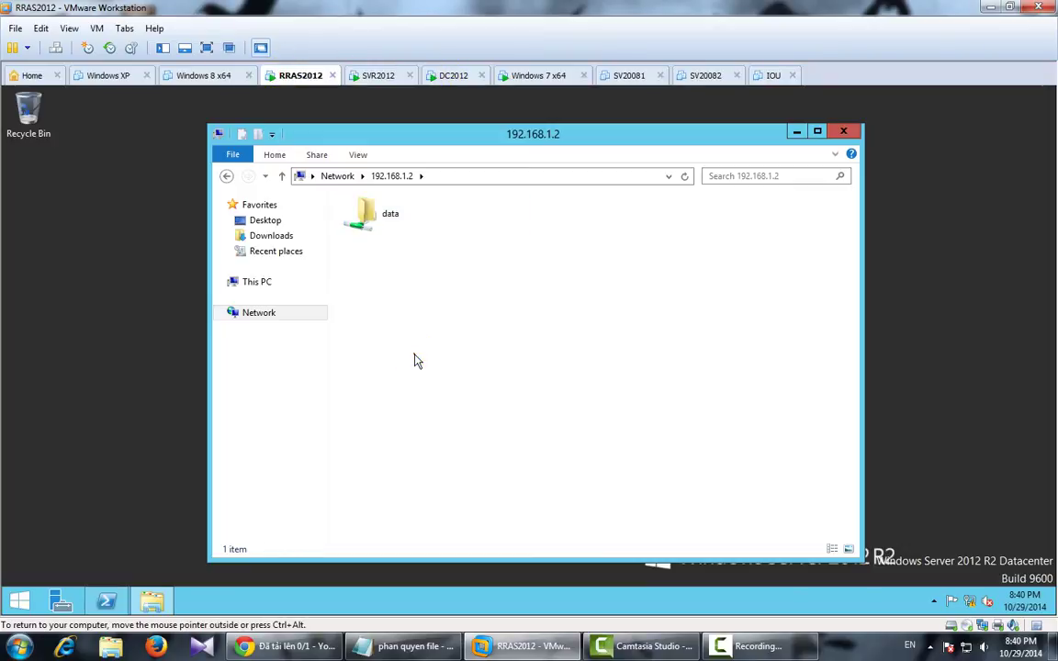
pyautogui.doubleClick(406, 221)
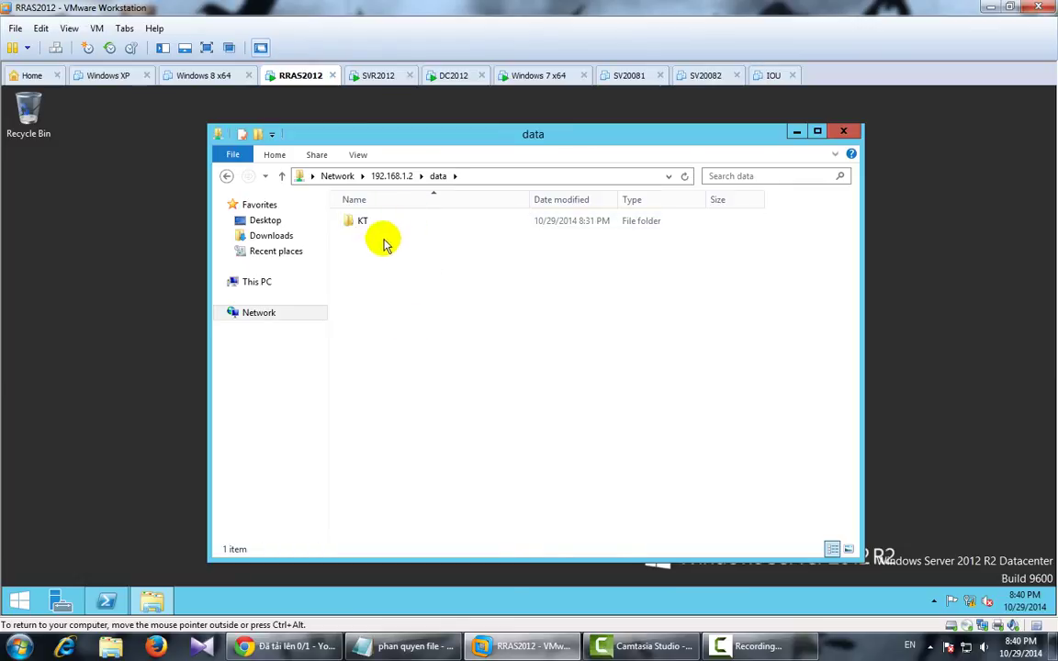
pyautogui.click(366, 228)
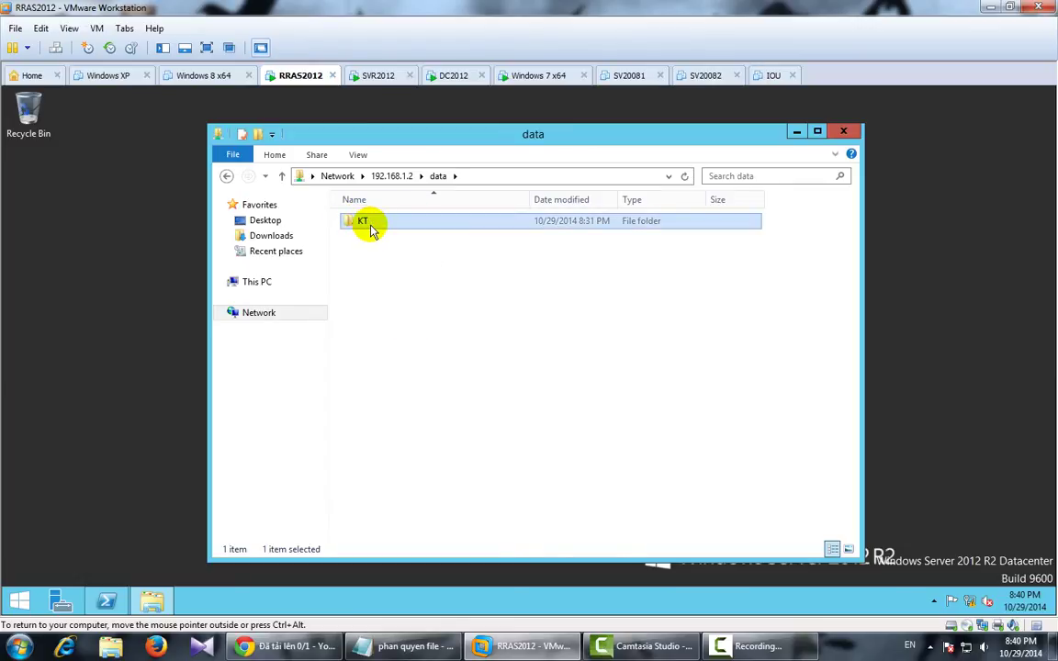
# On the Windows 7 x64 virtual machine, test access to the KT folder in the data share and return to the share
pyautogui.click(538, 75)
pyautogui.click(432, 276)
pyautogui.doubleClick(396, 212)
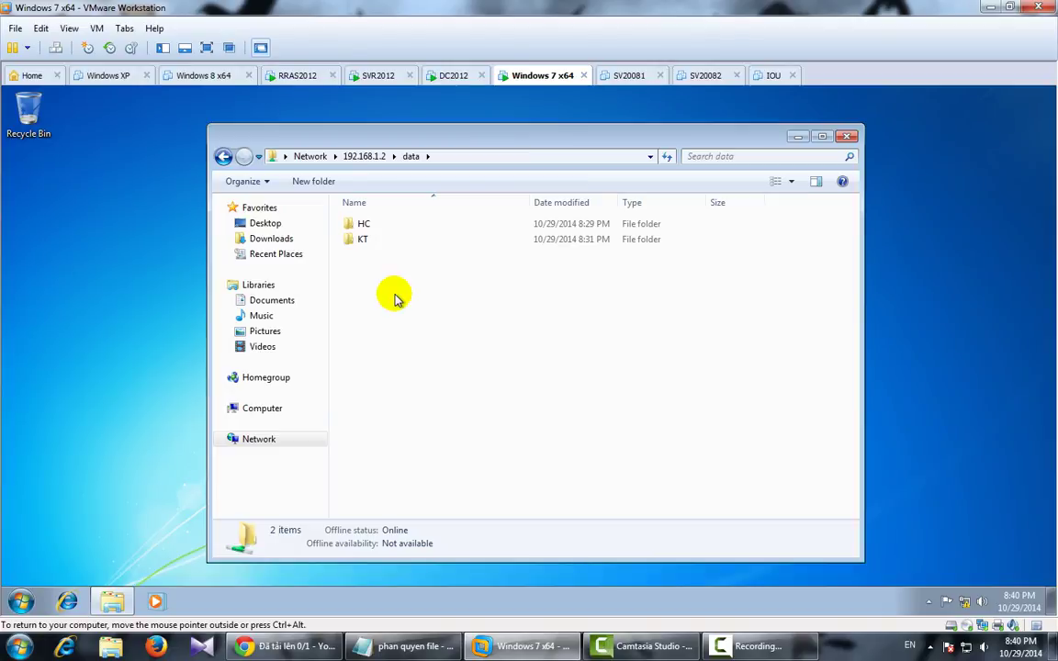
pyautogui.doubleClick(366, 239)
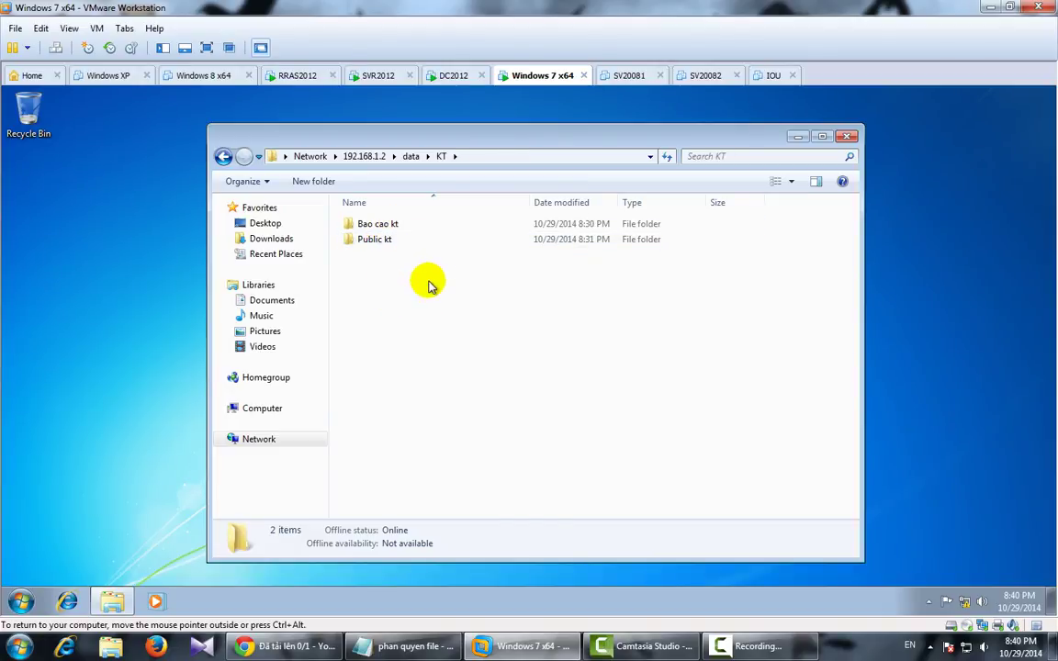
pyautogui.click(223, 157)
# Log off the Windows 7 administrator session and sign in as the HC department's domain user with the account password
pyautogui.press('super')
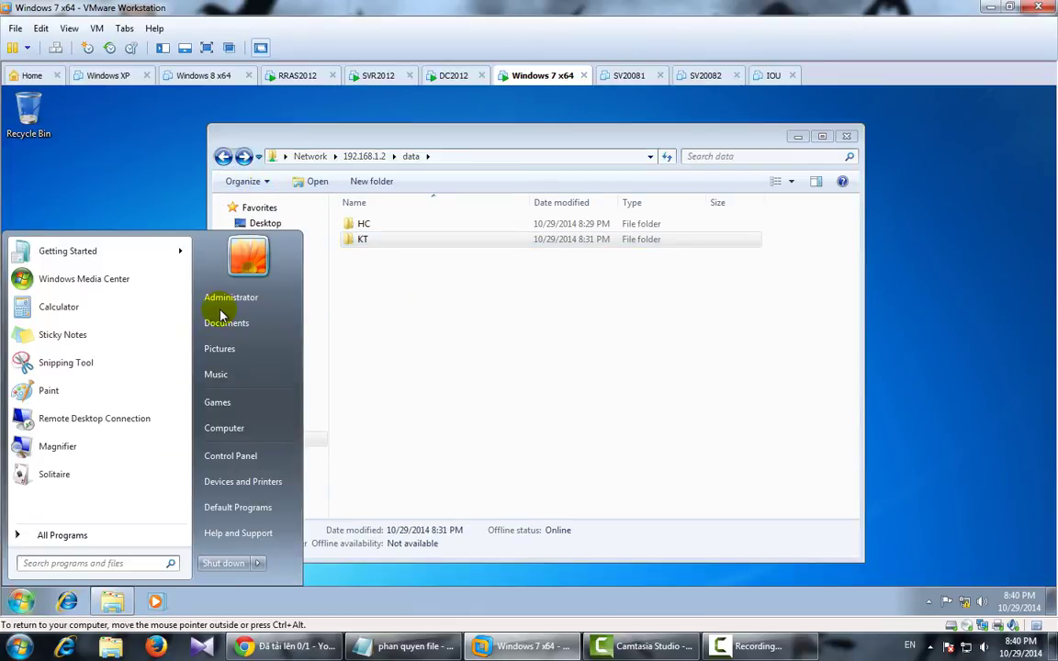
pyautogui.click(259, 563)
pyautogui.click(409, 459)
pyautogui.click(565, 315)
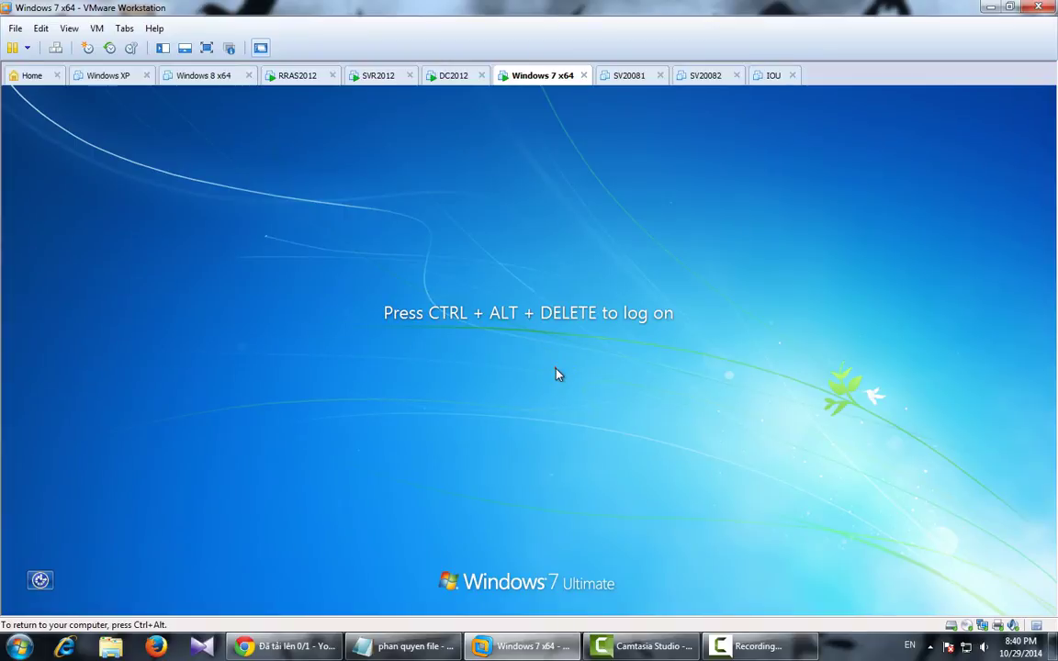
pyautogui.click(556, 374)
pyautogui.press('ctrl+alt+Insert')
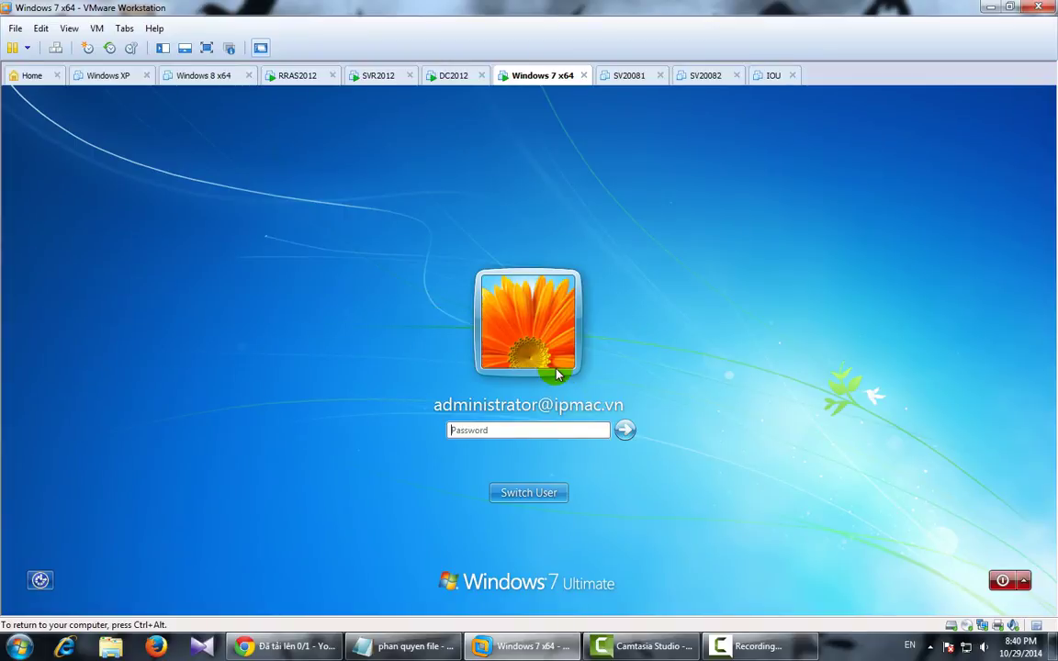
pyautogui.click(506, 494)
pyautogui.click(596, 391)
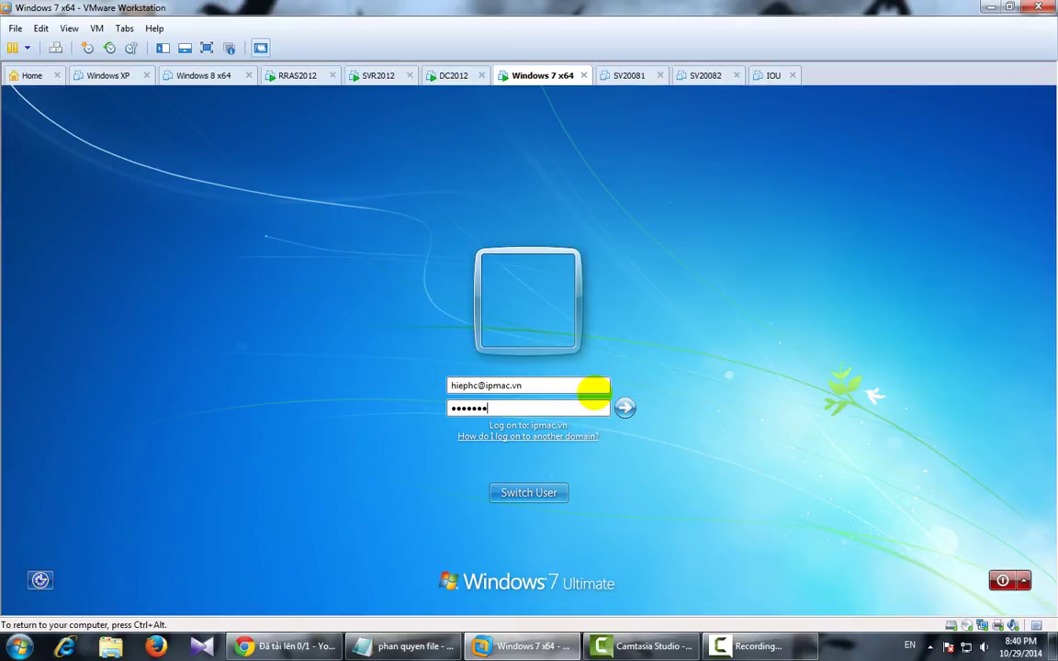
pyautogui.press('Return')
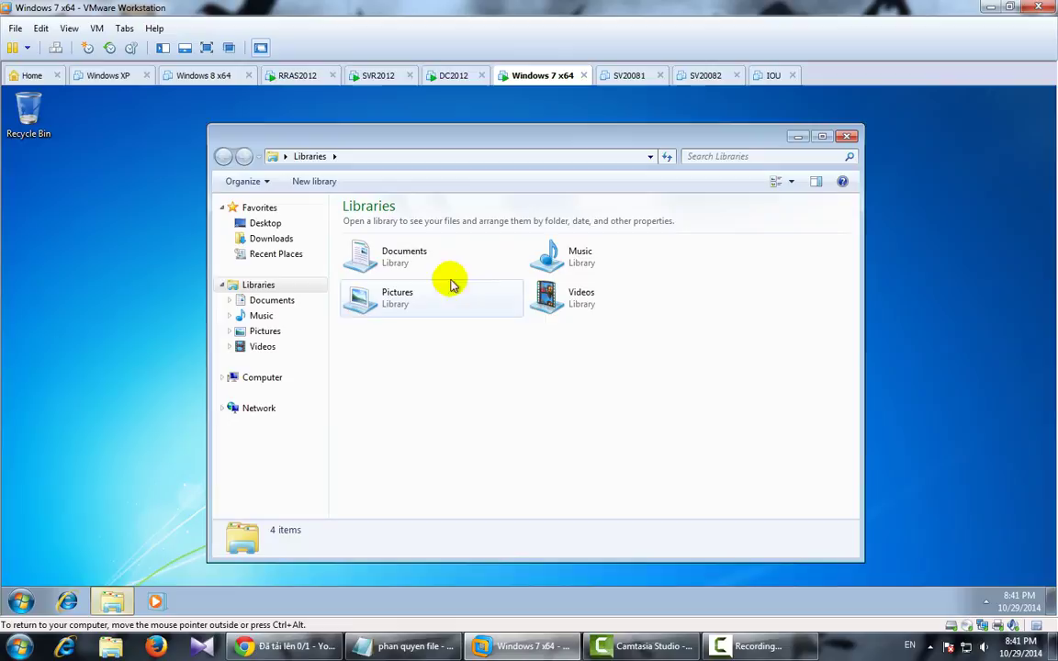
# Browse to \\192.168.1.2 in the file explorer, open the data share and check the HC user's access to the department folders
pyautogui.click(411, 159)
pyautogui.write('\\\\')
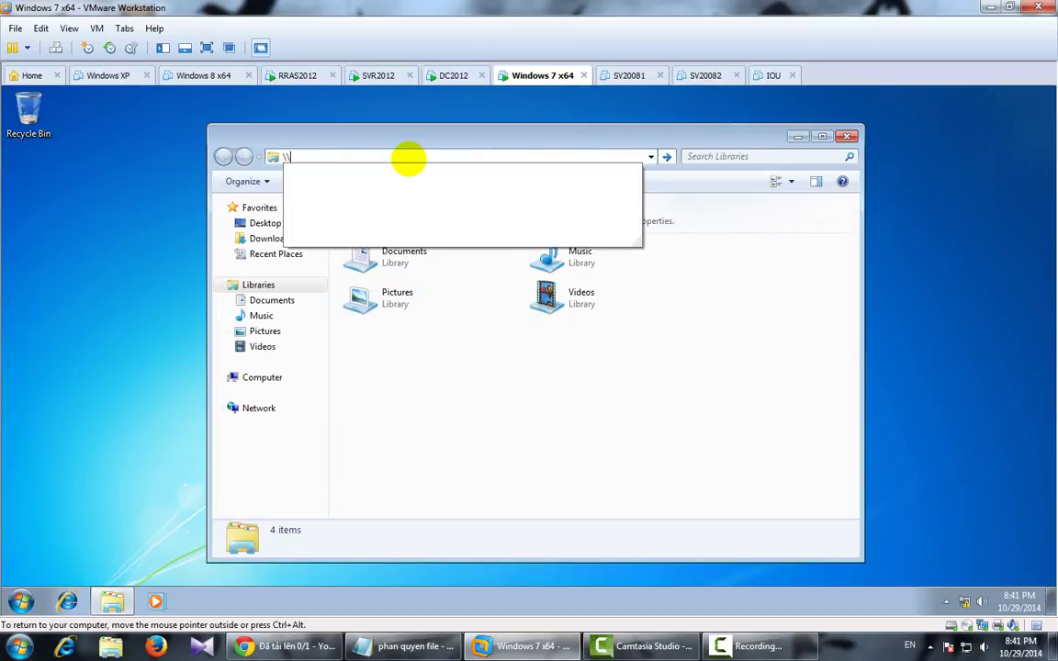
pyautogui.press('Up')
pyautogui.press('Down')
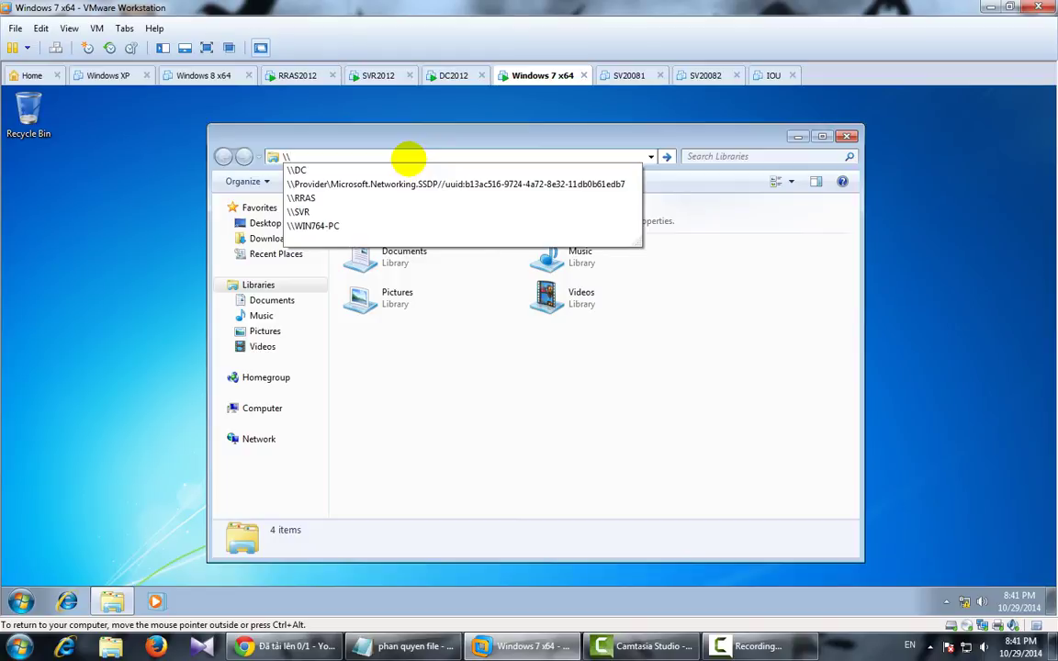
pyautogui.write('192.168.1.2')
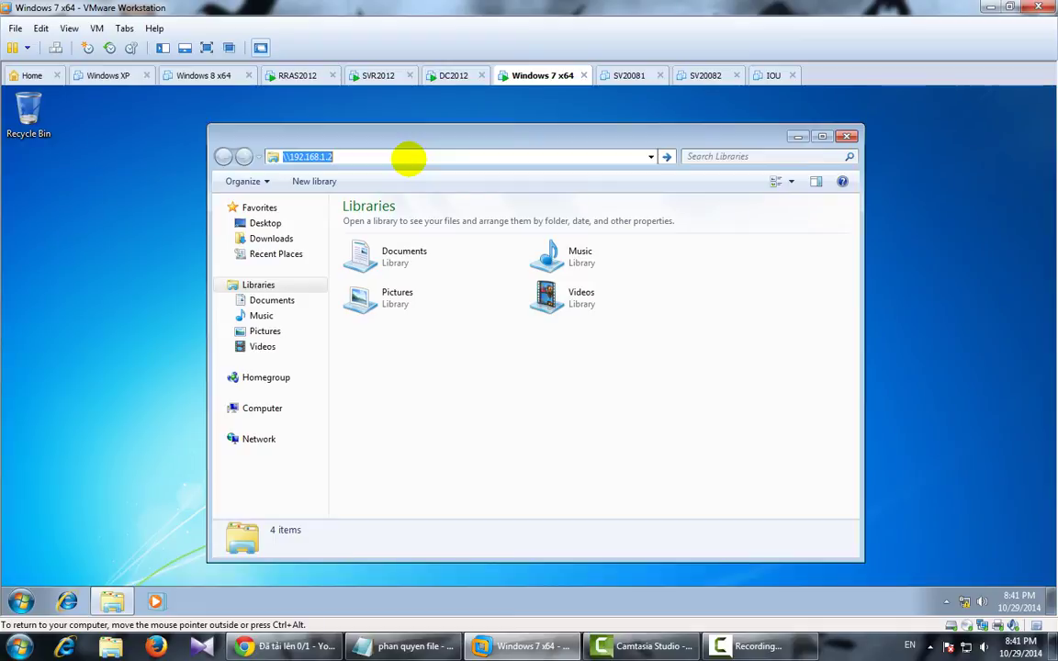
pyautogui.press('Return')
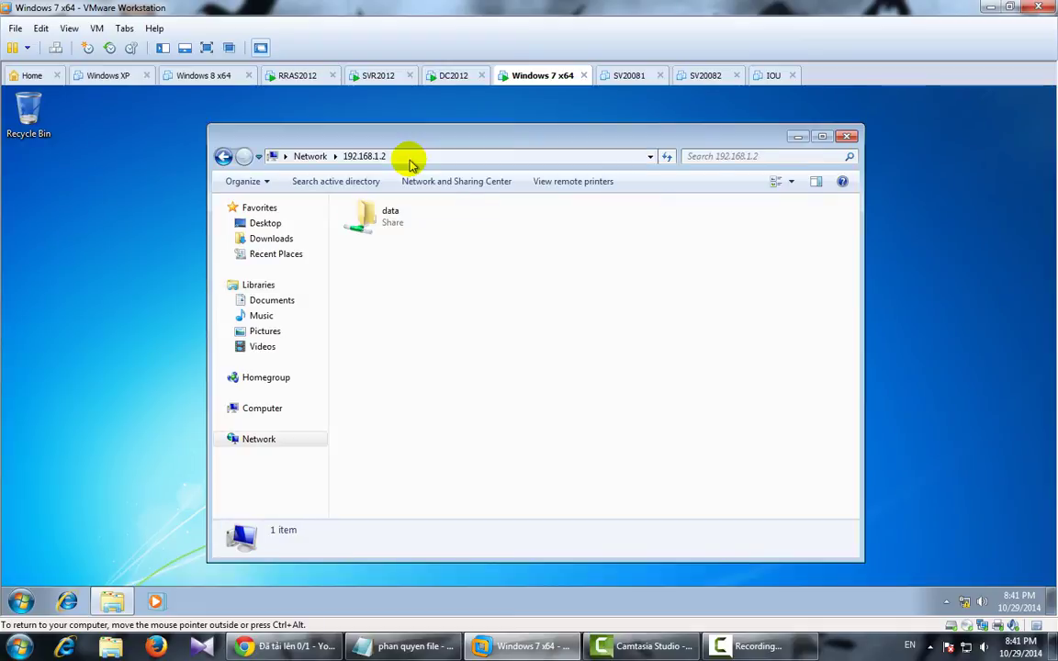
pyautogui.doubleClick(397, 228)
pyautogui.click(383, 228)
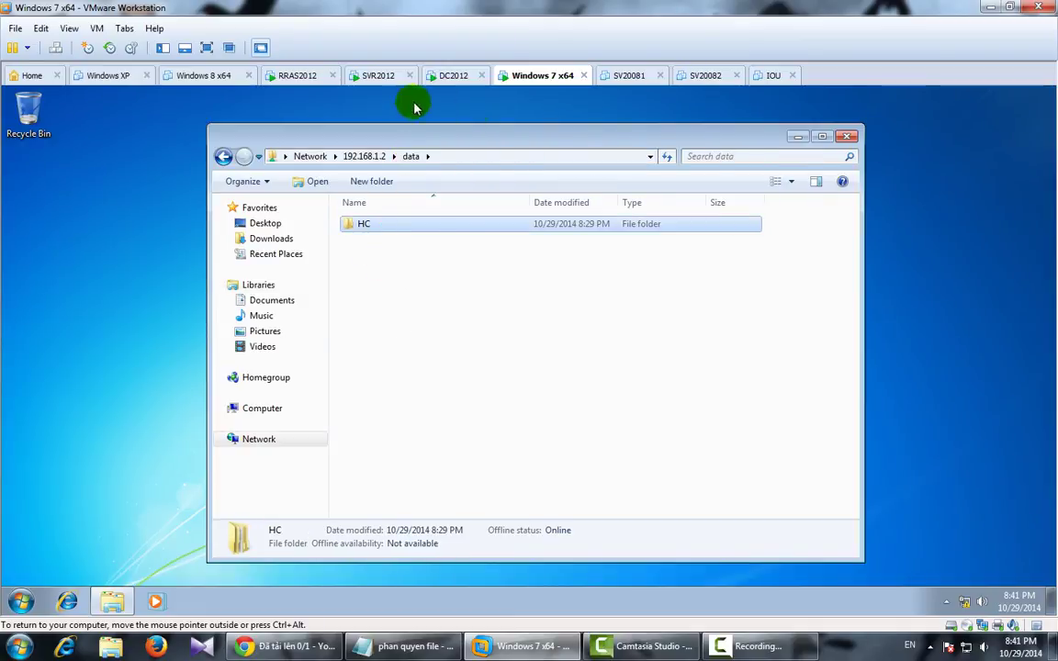
# Switch to the RRAS2012 virtual machine and open the Bao cao kt folder inside KT on the data share
pyautogui.click(291, 79)
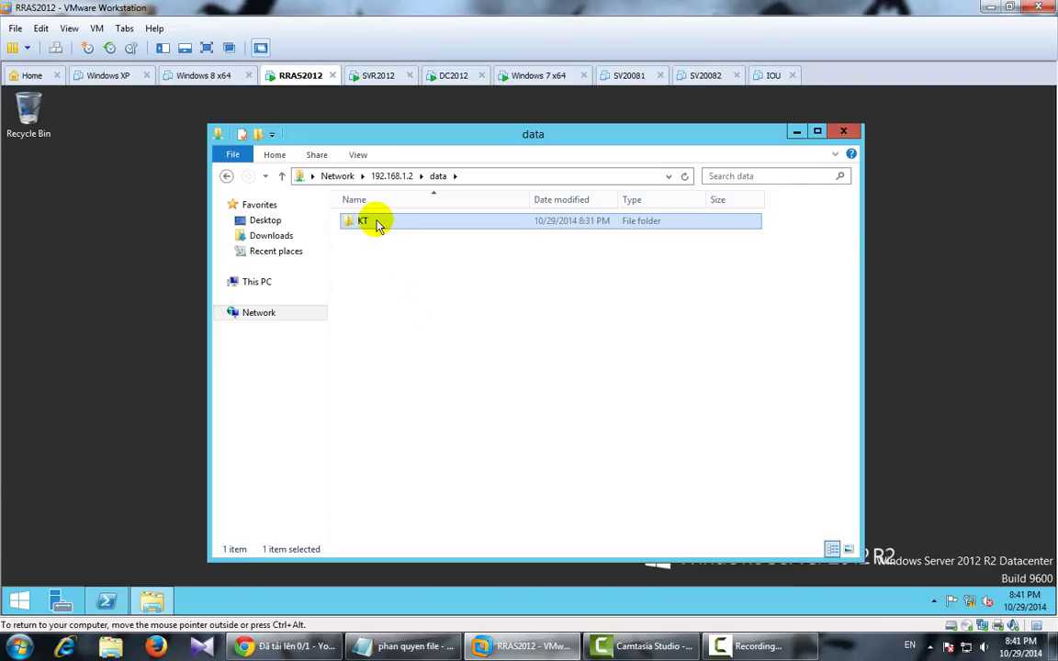
pyautogui.click(376, 76)
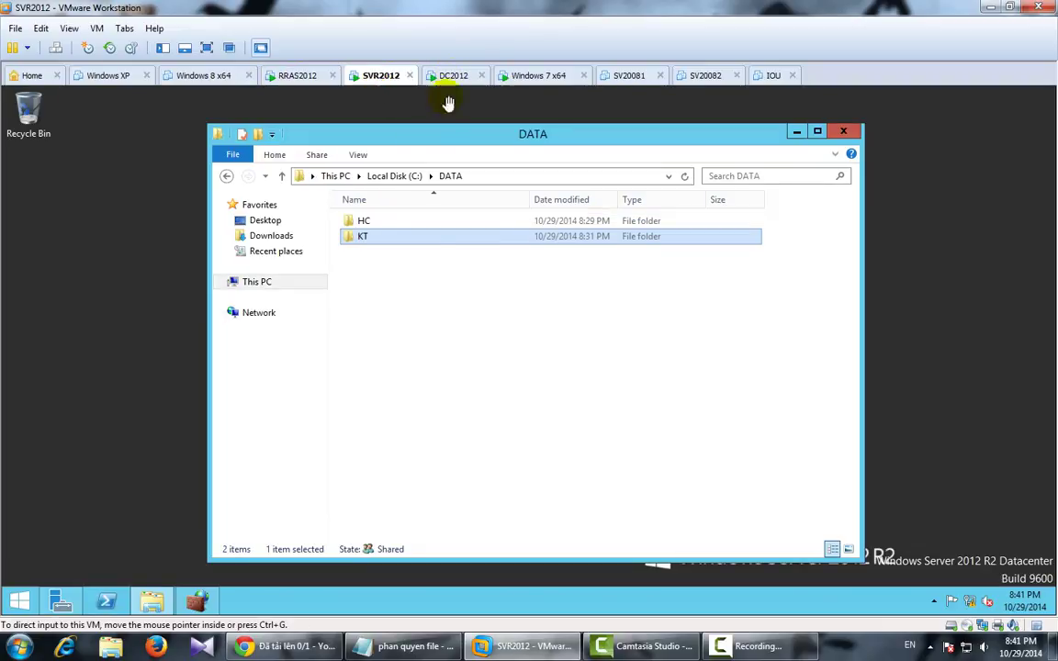
pyautogui.click(306, 73)
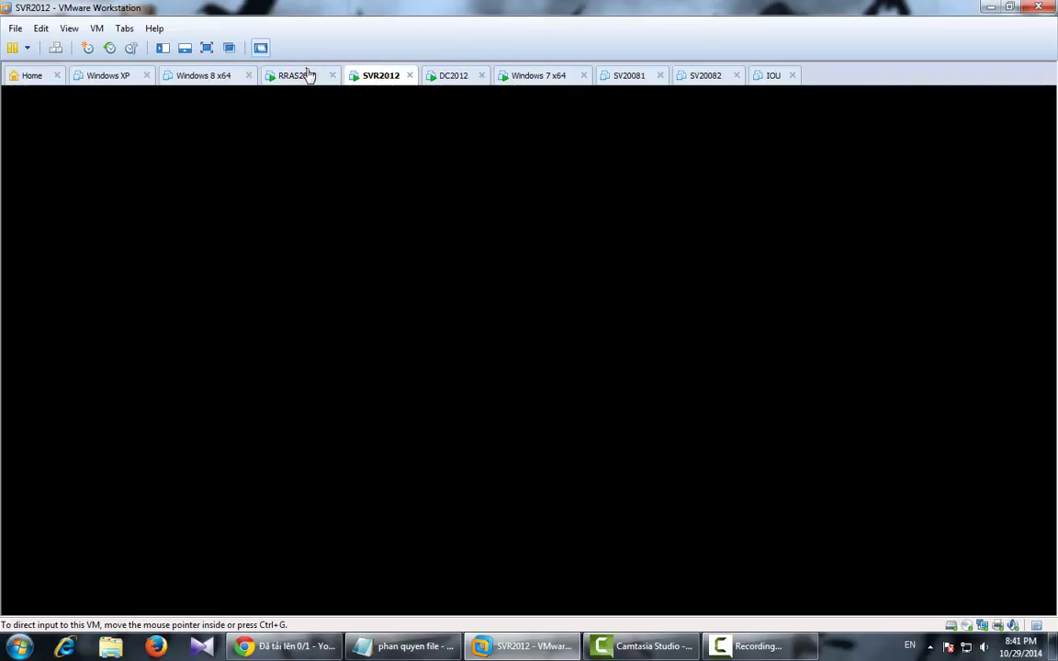
pyautogui.doubleClick(379, 226)
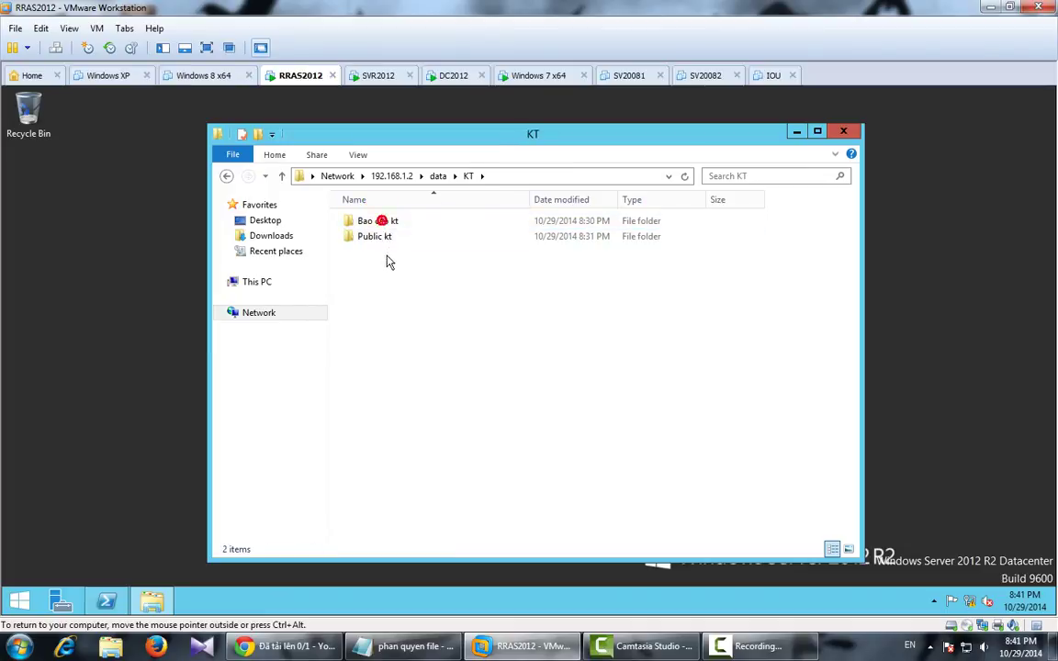
pyautogui.doubleClick(378, 222)
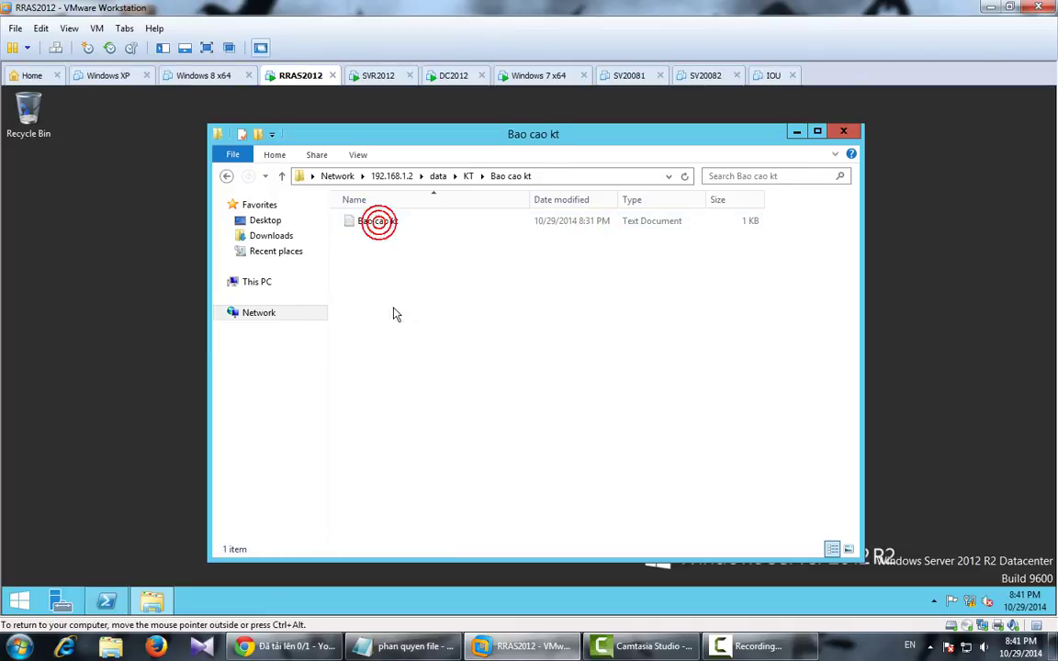
# Try to create a new folder inside the shared Bao cao kt folder, retry once, and cancel the attempt
pyautogui.rightClick(375, 250)
pyautogui.moveTo(423, 384)
pyautogui.click(588, 383)
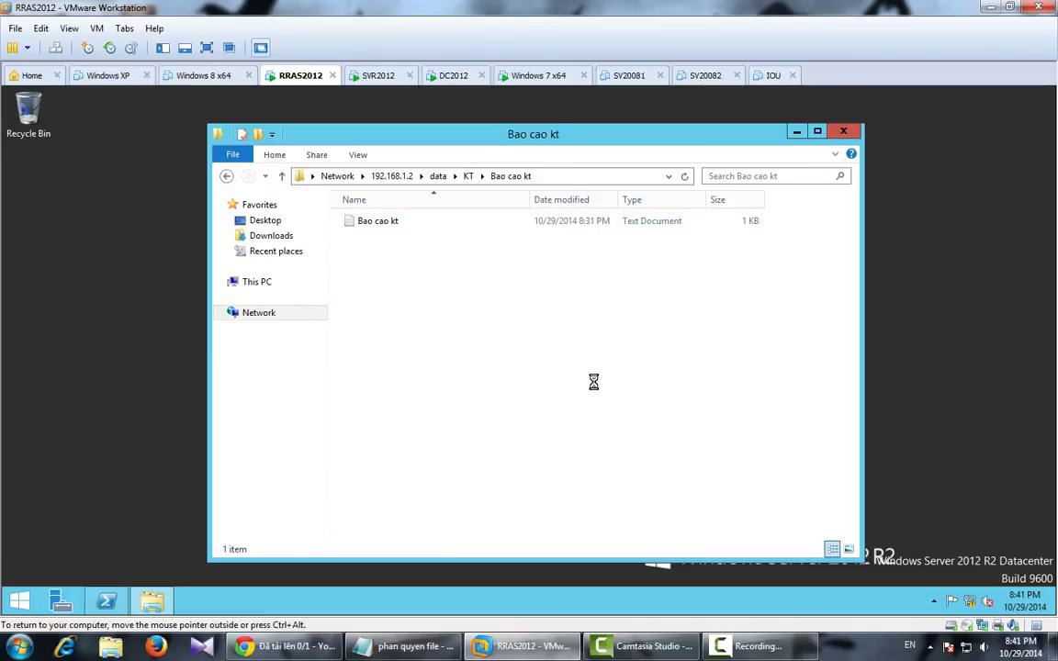
pyautogui.click(590, 405)
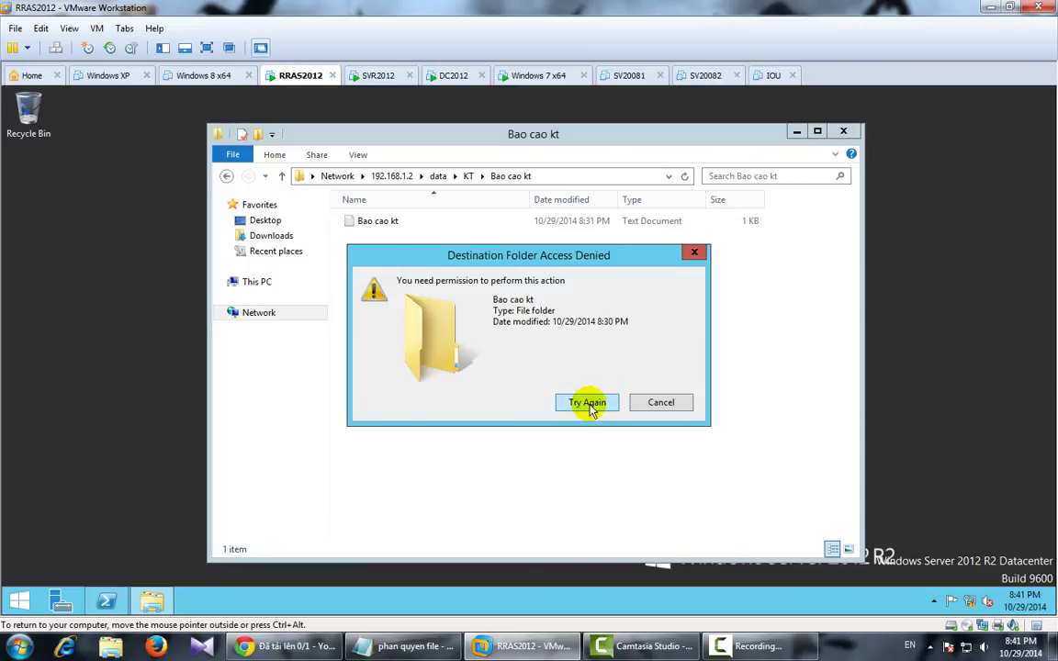
pyautogui.click(647, 406)
# Try to delete the Bao cao kt text document from the share, retrying before cancelling the deletion
pyautogui.rightClick(391, 227)
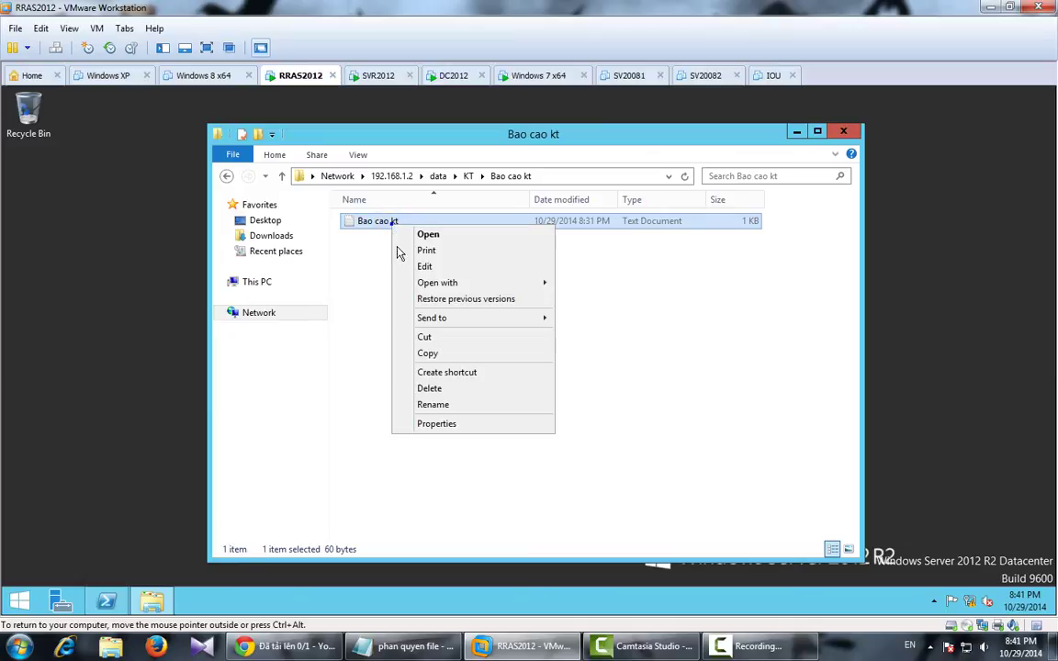
pyautogui.click(429, 389)
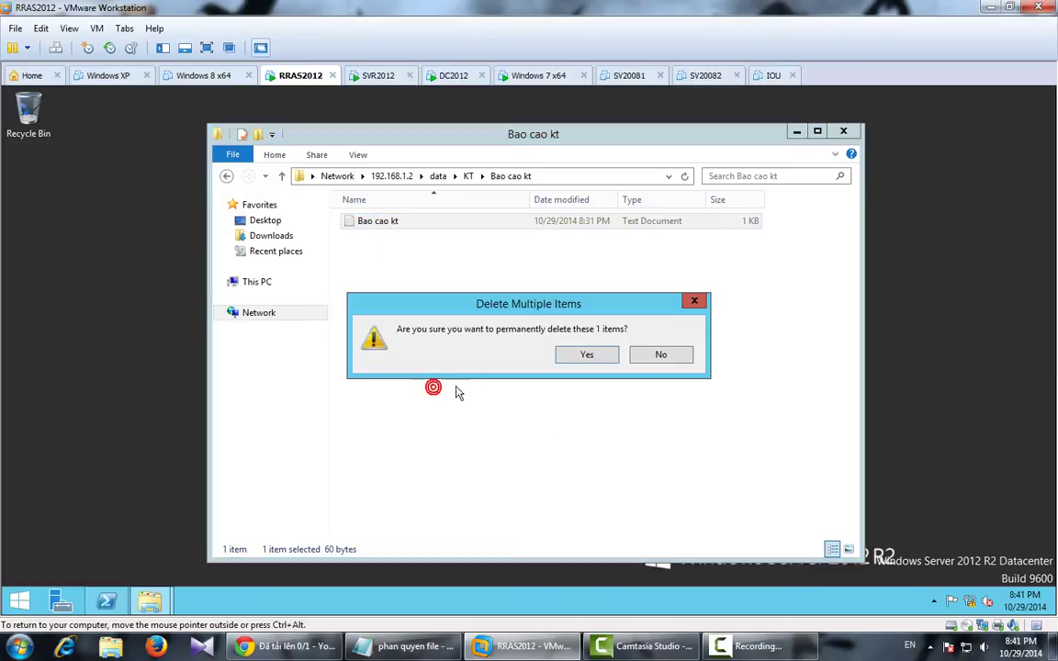
pyautogui.click(597, 355)
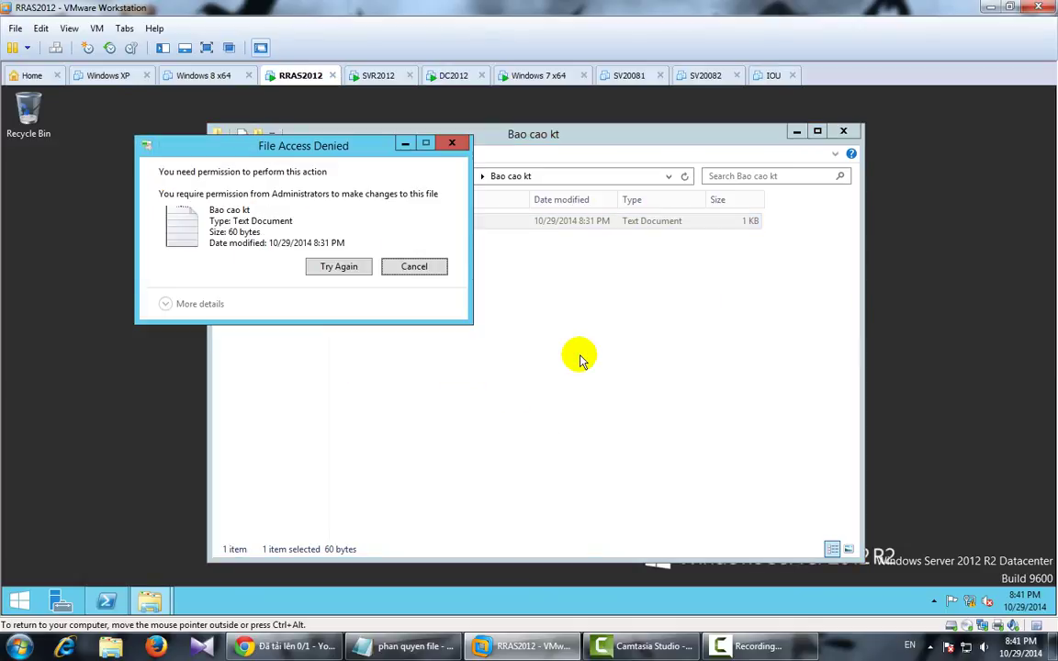
pyautogui.click(337, 267)
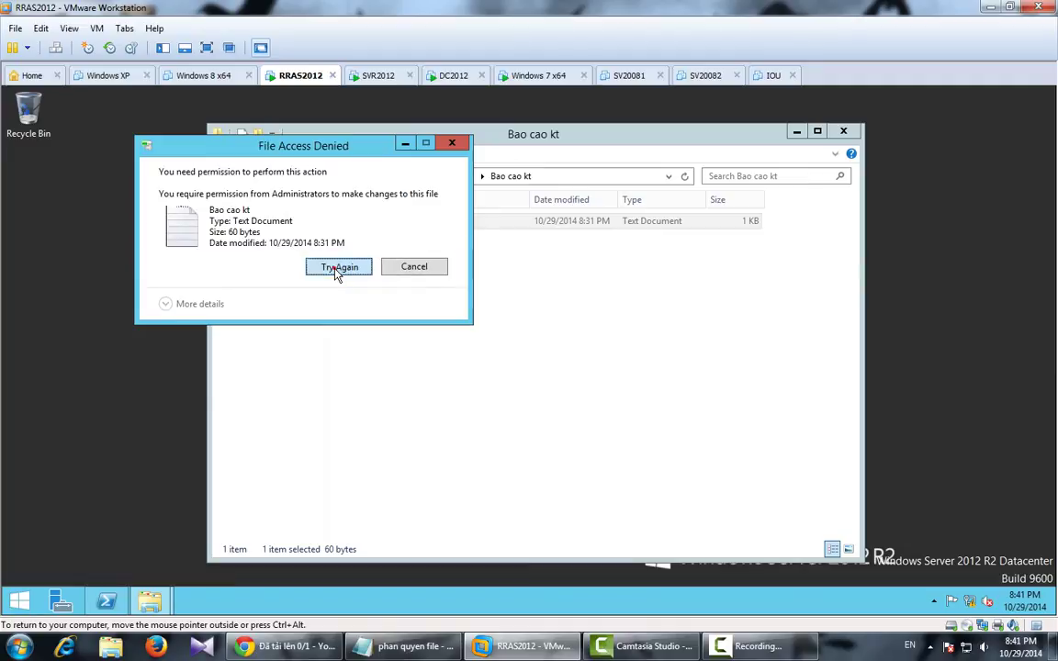
pyautogui.click(338, 269)
pyautogui.click(393, 267)
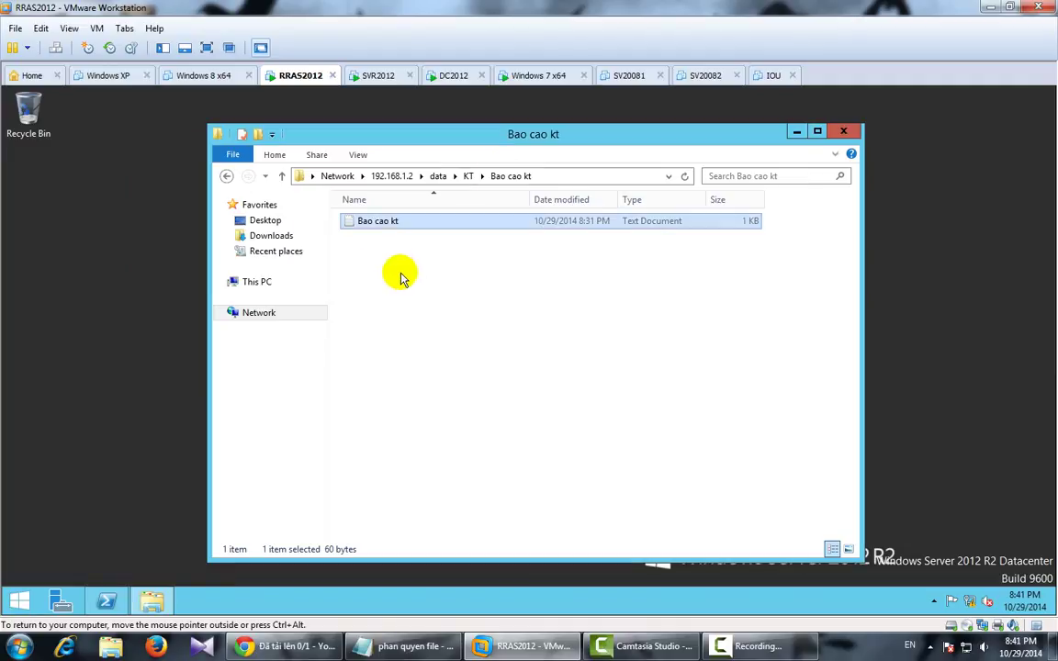
# Read the Bao cao kt text document, close it, and open the neighbouring Public kt folder
pyautogui.doubleClick(397, 223)
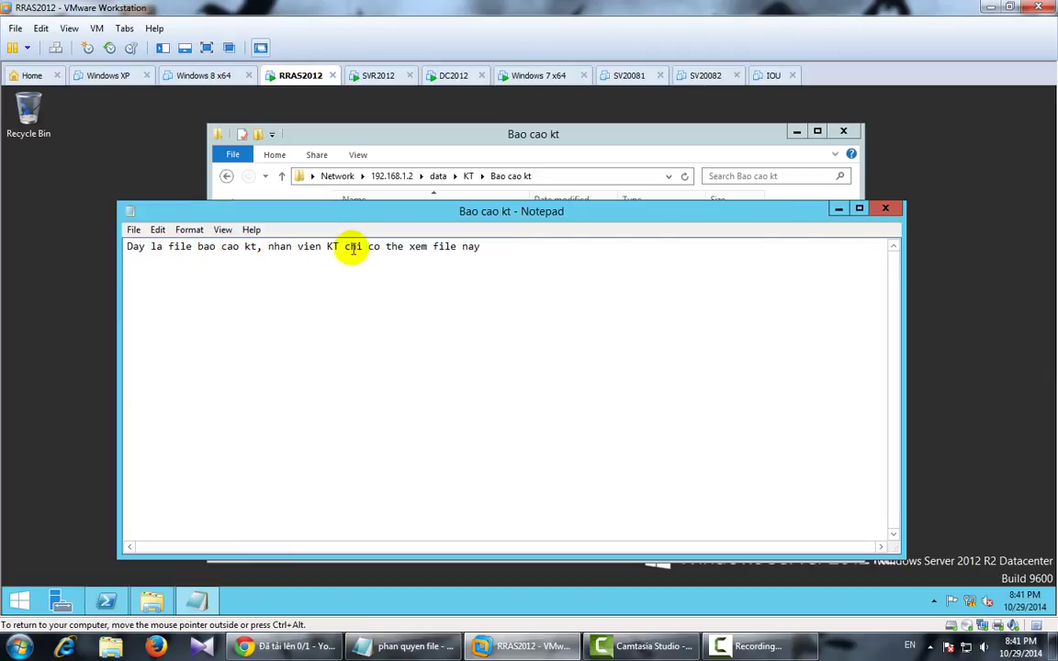
pyautogui.click(884, 211)
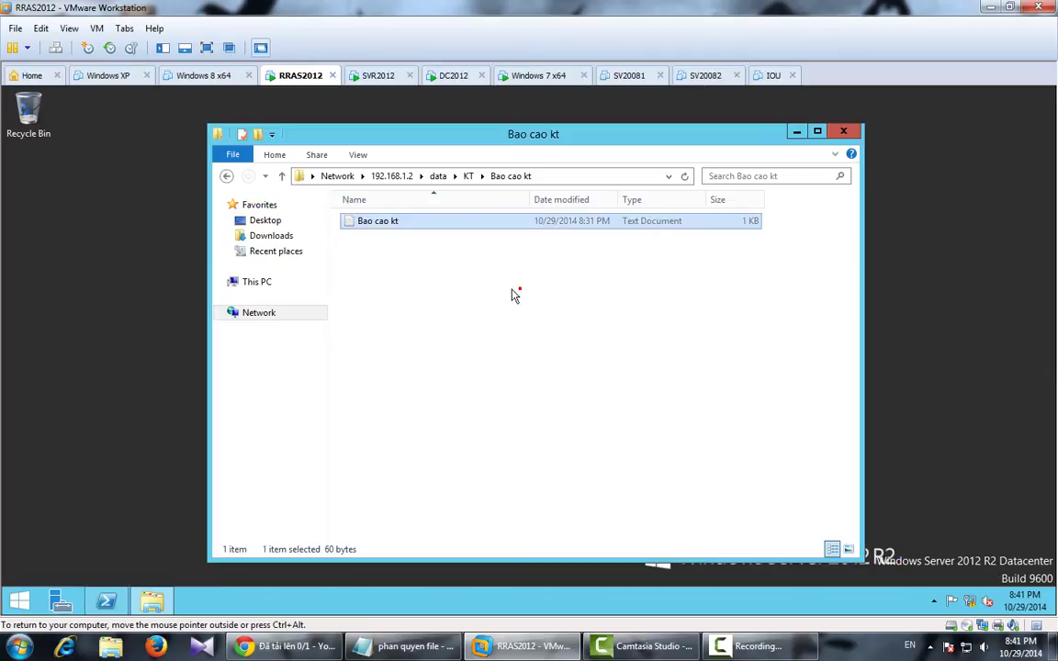
pyautogui.click(281, 176)
pyautogui.doubleClick(390, 236)
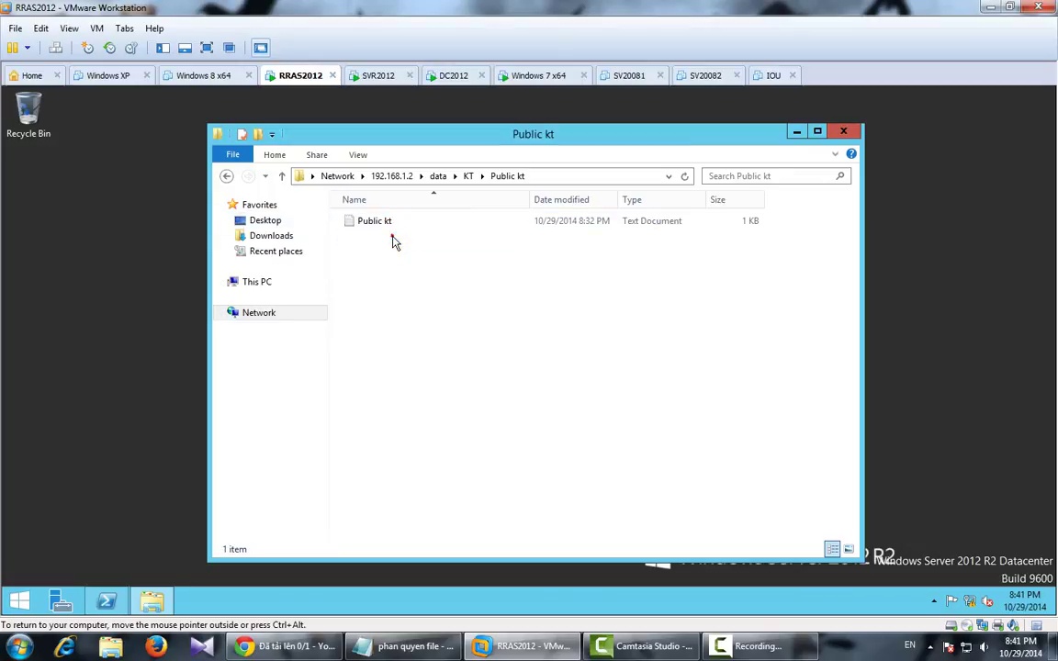
# Try to create a new folder inside the shared Public kt folder, retry once, and cancel the attempt
pyautogui.rightClick(388, 268)
pyautogui.moveTo(420, 395)
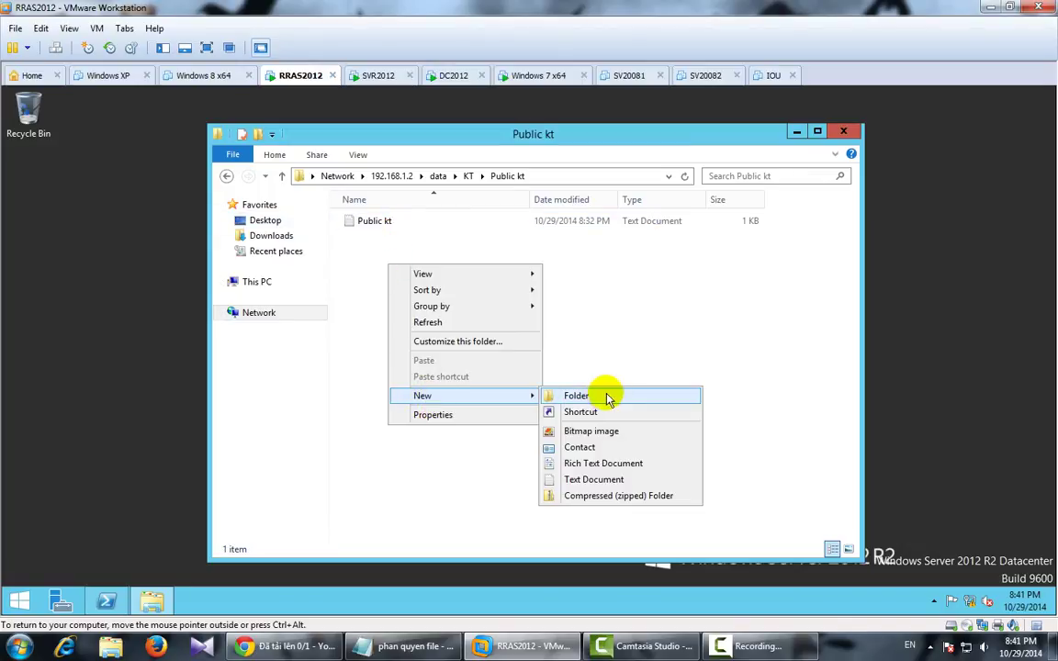
pyautogui.click(620, 397)
pyautogui.click(592, 401)
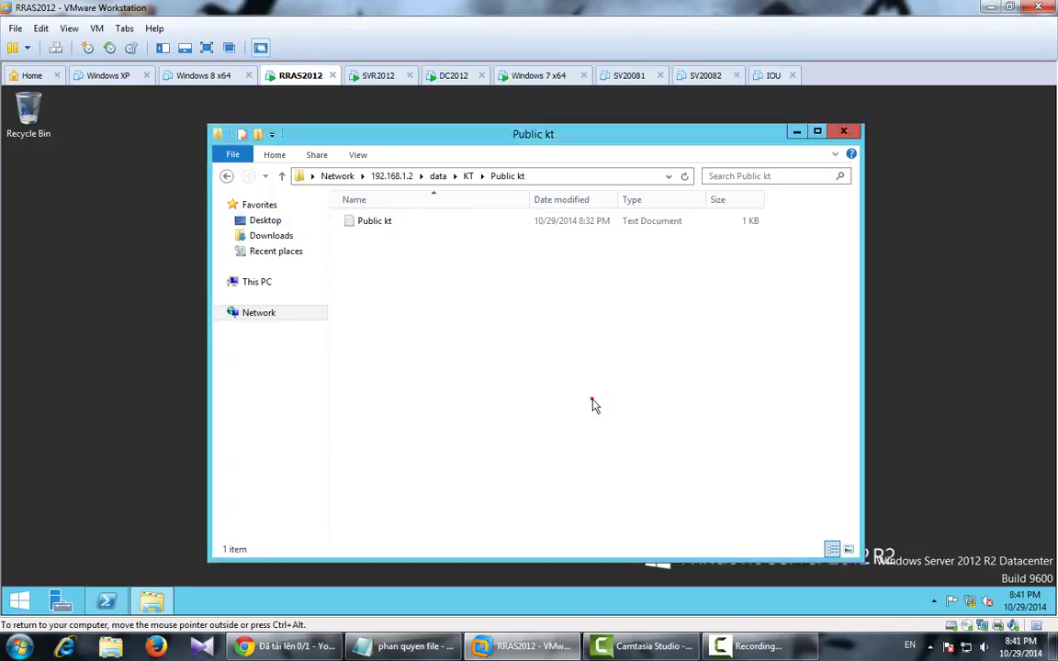
pyautogui.click(662, 403)
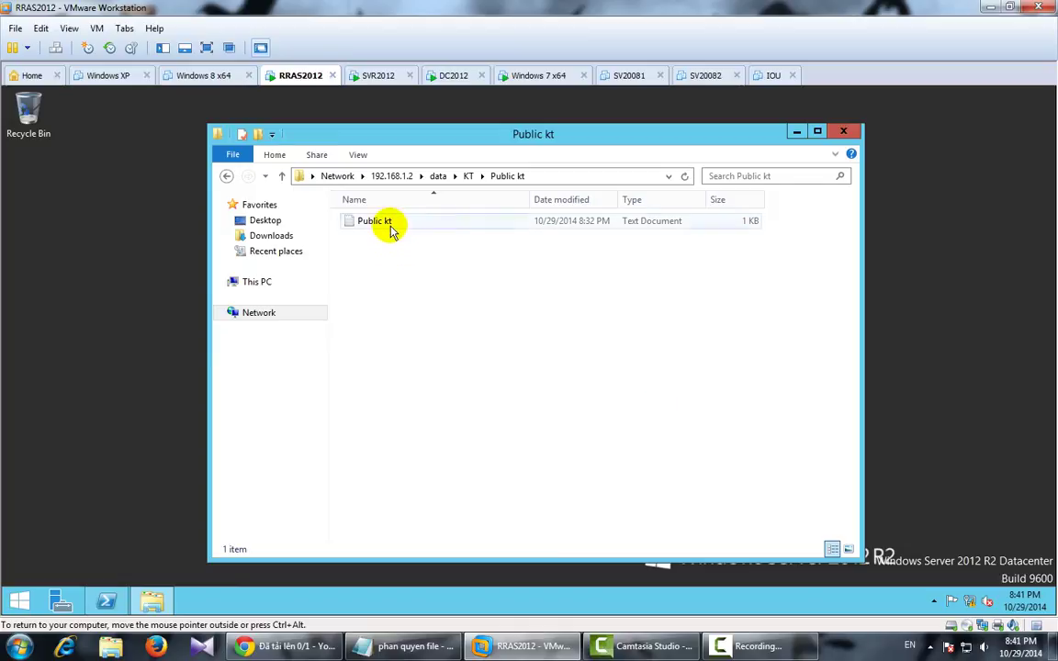
# Try to delete the Public kt text document from the share and cancel the deletion
pyautogui.click(393, 231)
pyautogui.rightClick(392, 228)
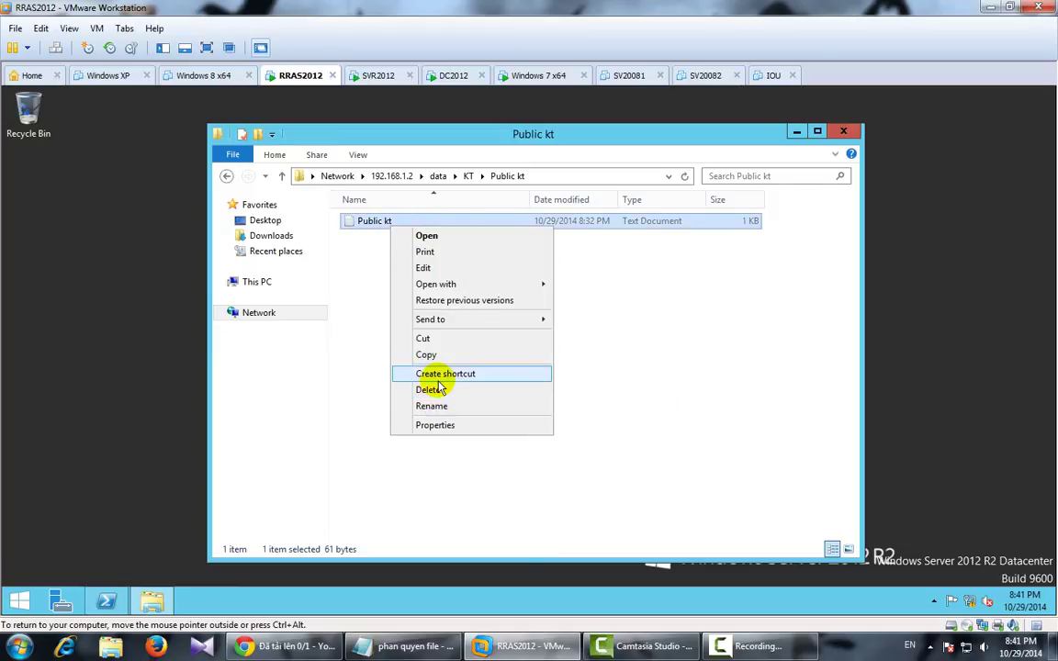
pyautogui.click(437, 393)
pyautogui.click(604, 362)
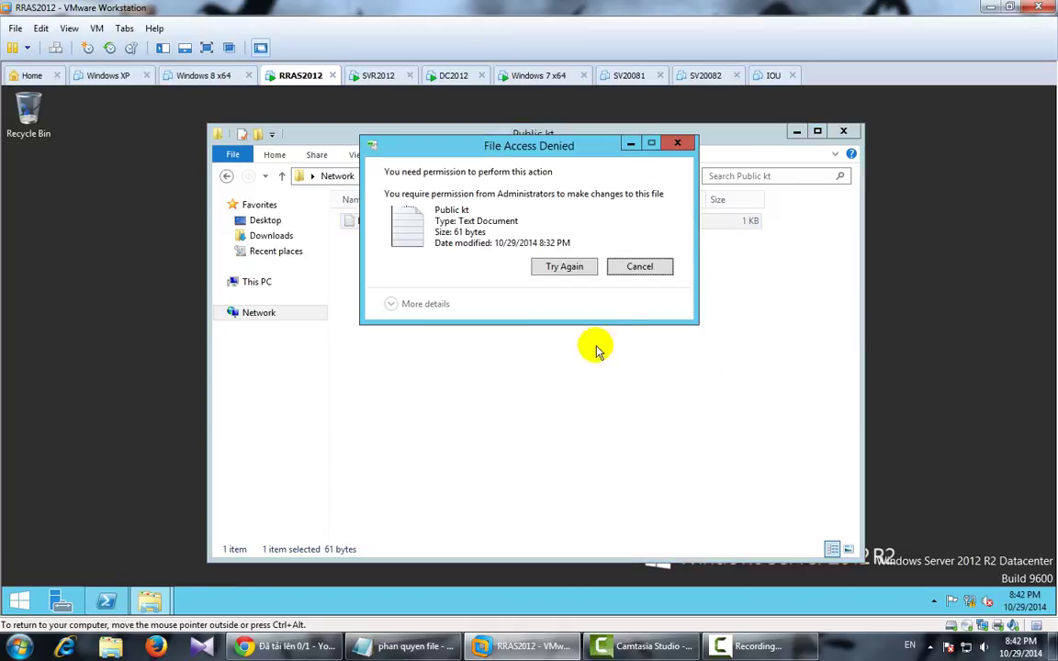
pyautogui.click(632, 266)
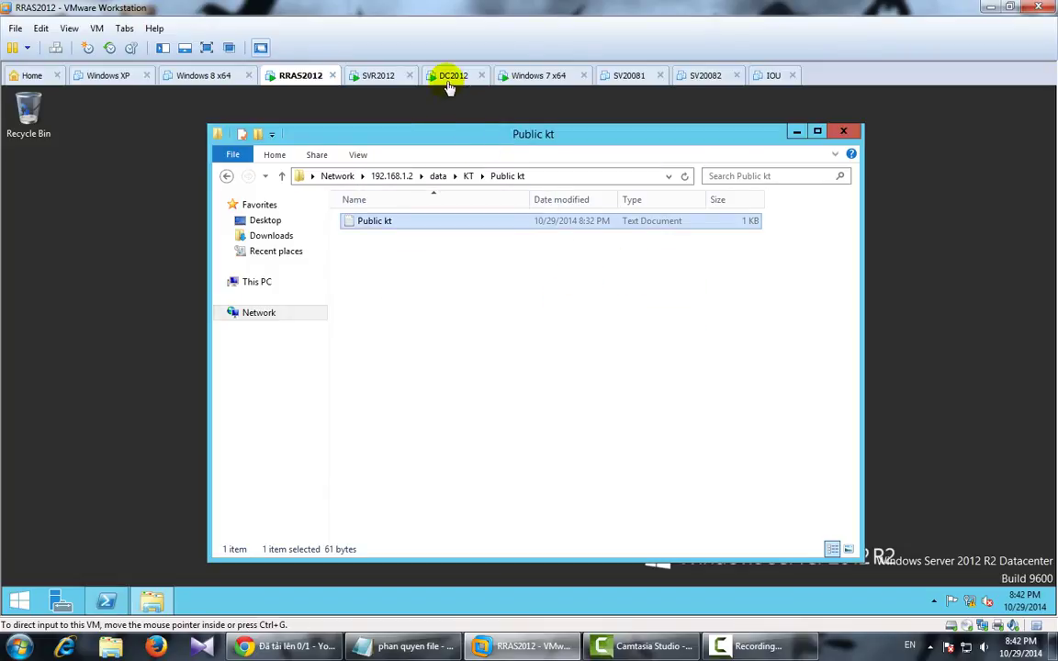
# Switch to the SVR2012 virtual machine, browse to C:\DATA\KT and open the properties of the Bao cao kt folder
pyautogui.click(377, 75)
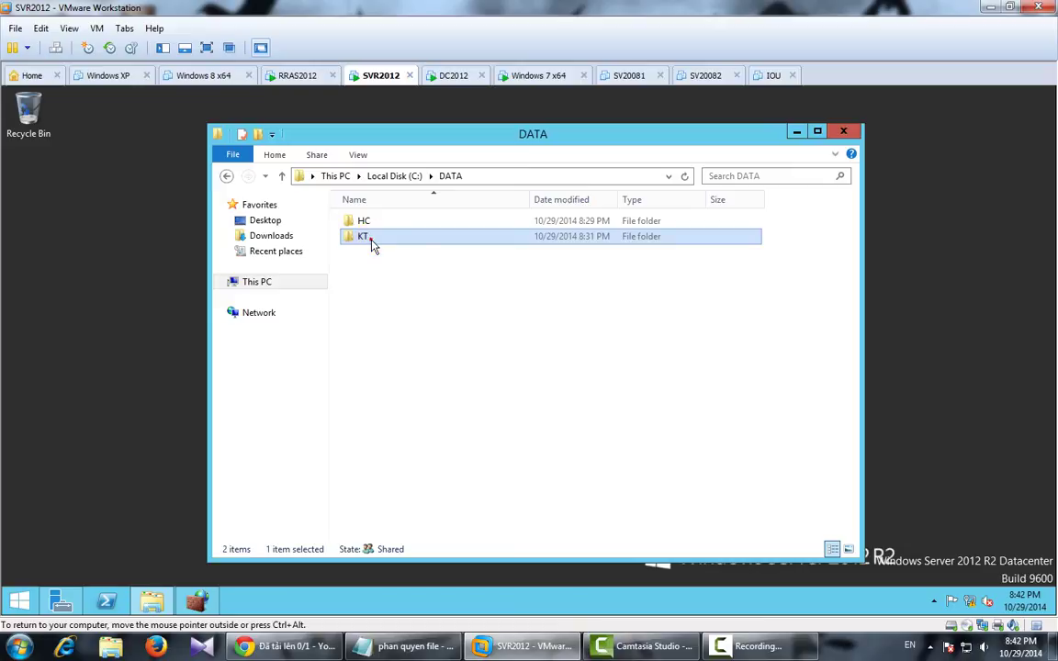
pyautogui.doubleClick(369, 238)
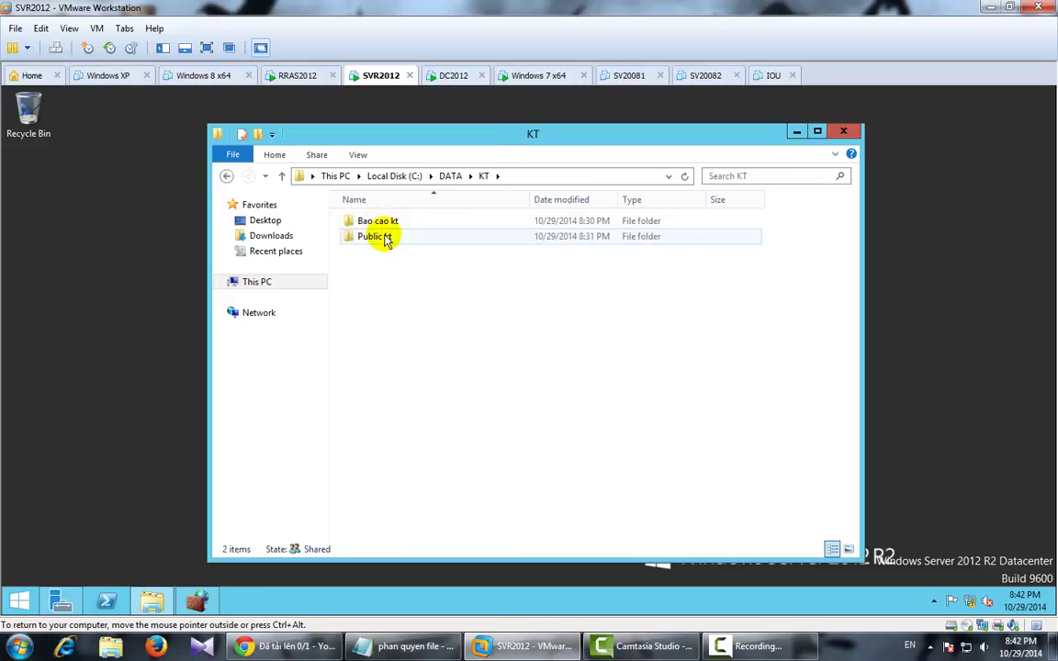
pyautogui.click(380, 238)
pyautogui.rightClick(382, 238)
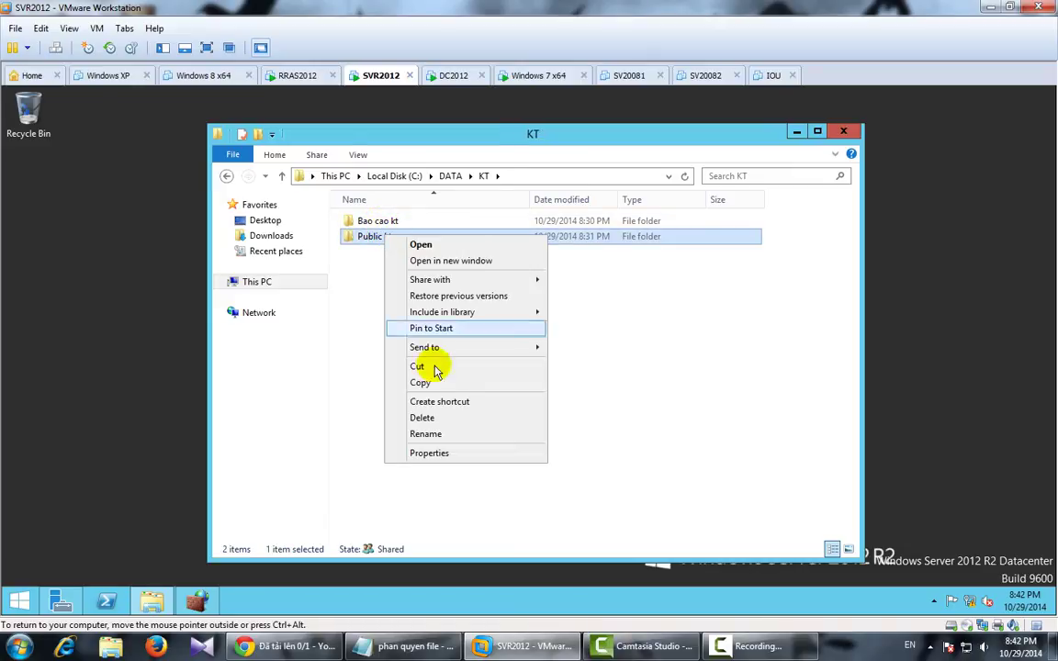
pyautogui.click(360, 221)
pyautogui.rightClick(360, 221)
pyautogui.click(405, 438)
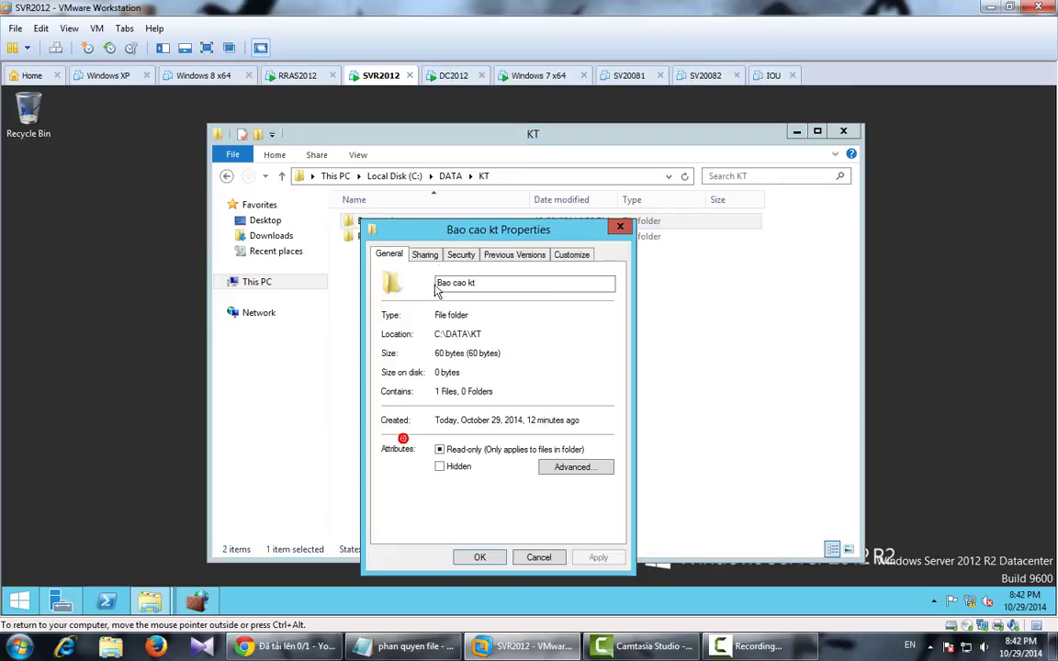
# Examine the Gkt group's security permissions on the Bao cao kt folder and close its dialogs without changes
pyautogui.click(458, 255)
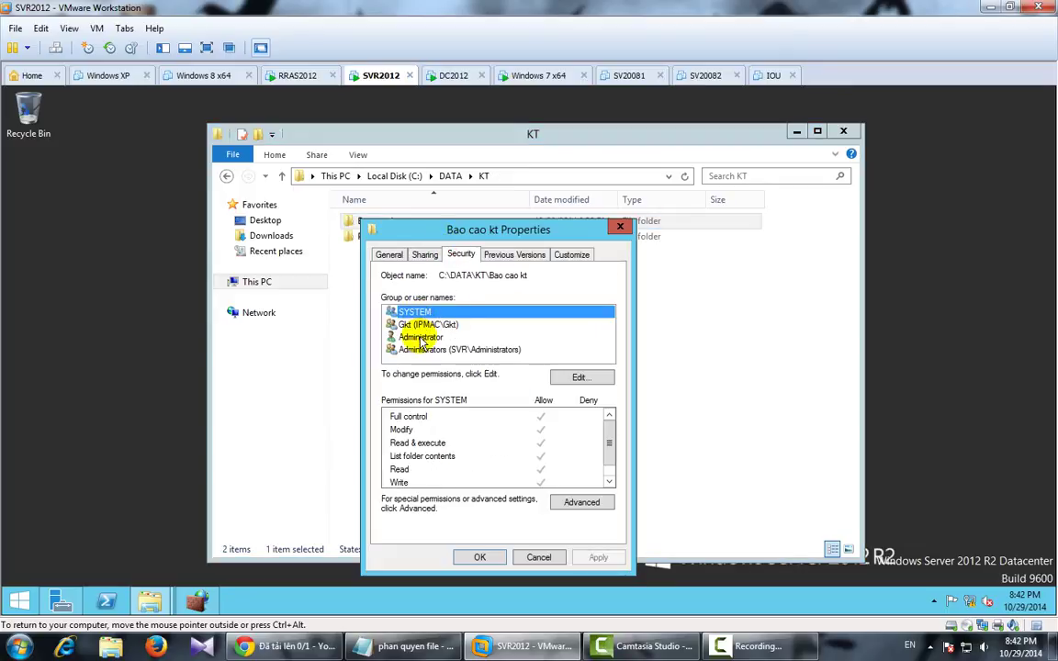
pyautogui.click(427, 325)
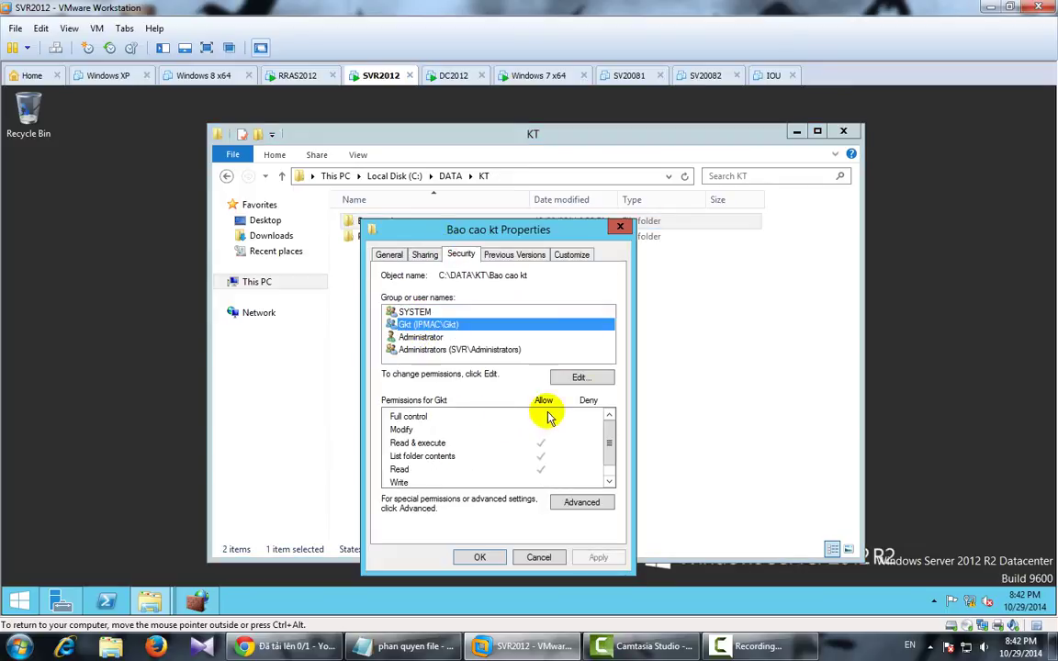
pyautogui.click(580, 377)
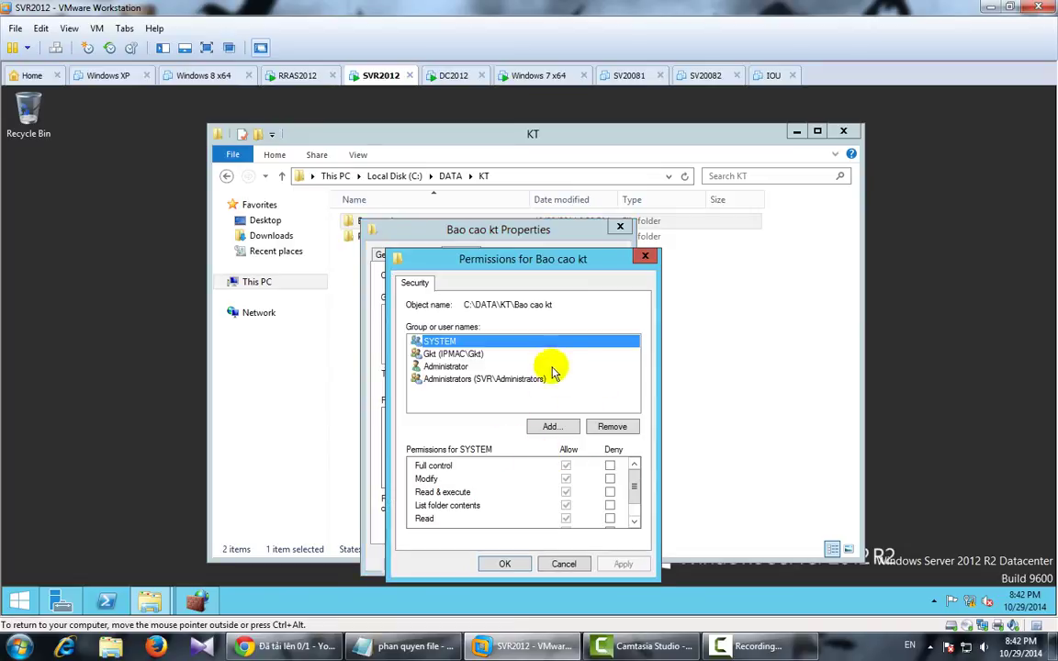
pyautogui.click(459, 354)
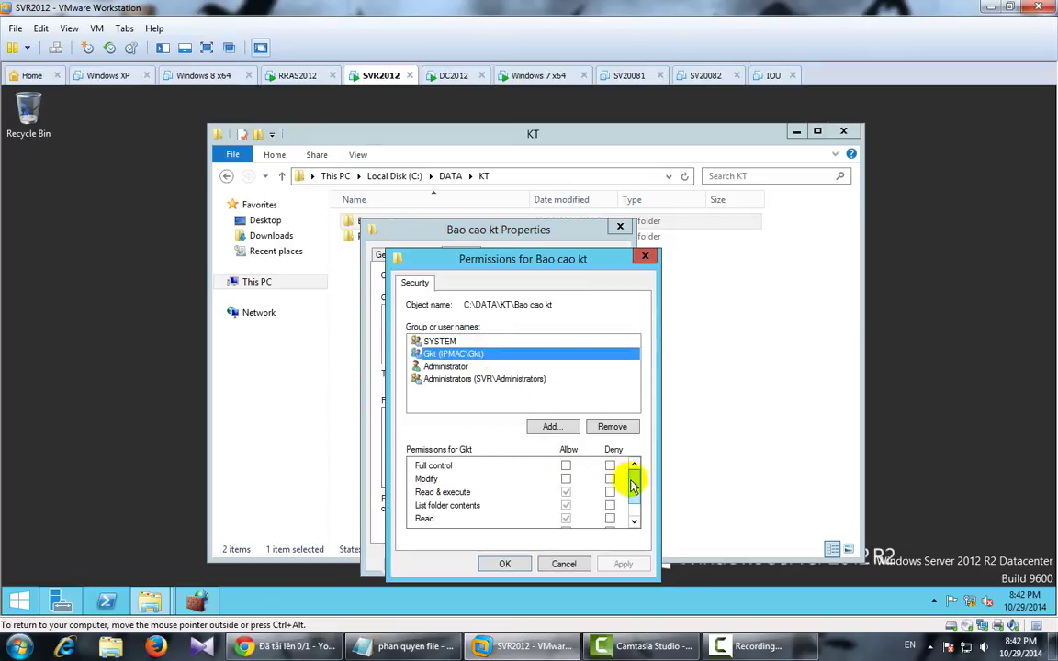
pyautogui.scroll(-1, 609, 477)
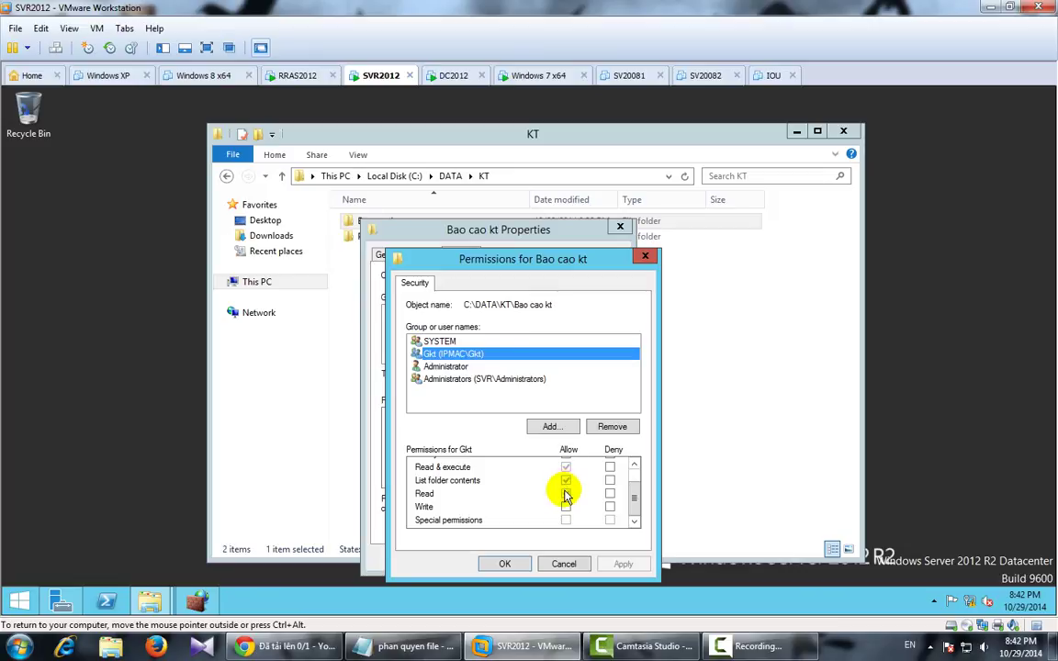
pyautogui.click(564, 564)
pyautogui.click(539, 557)
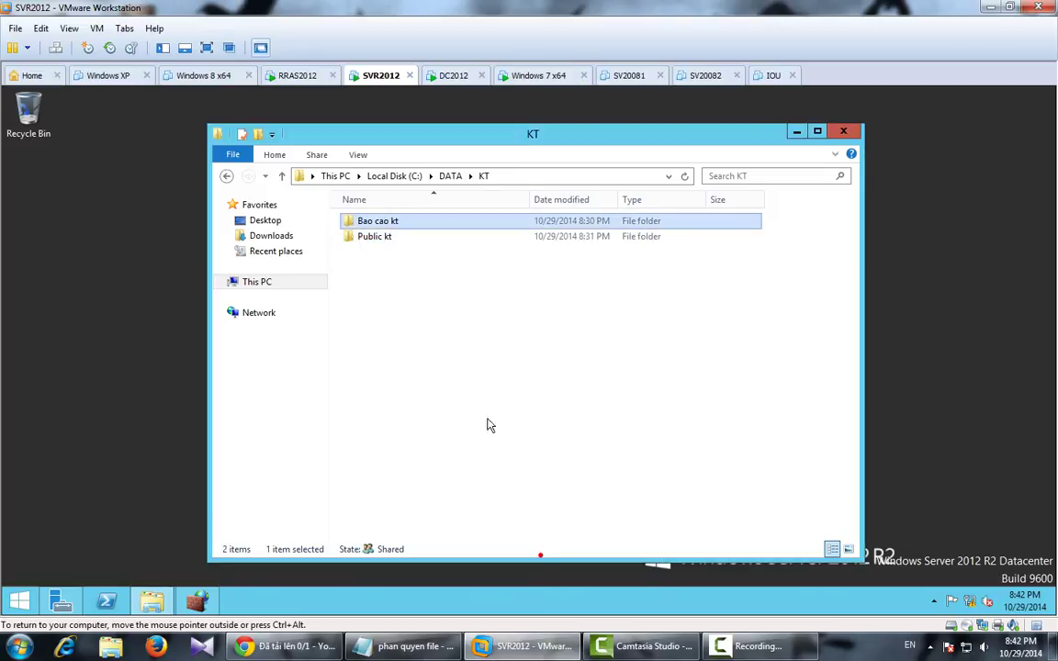
# Open the security properties of the Public kt folder and view the Gkt group's permissions
pyautogui.click(381, 237)
pyautogui.rightClick(385, 238)
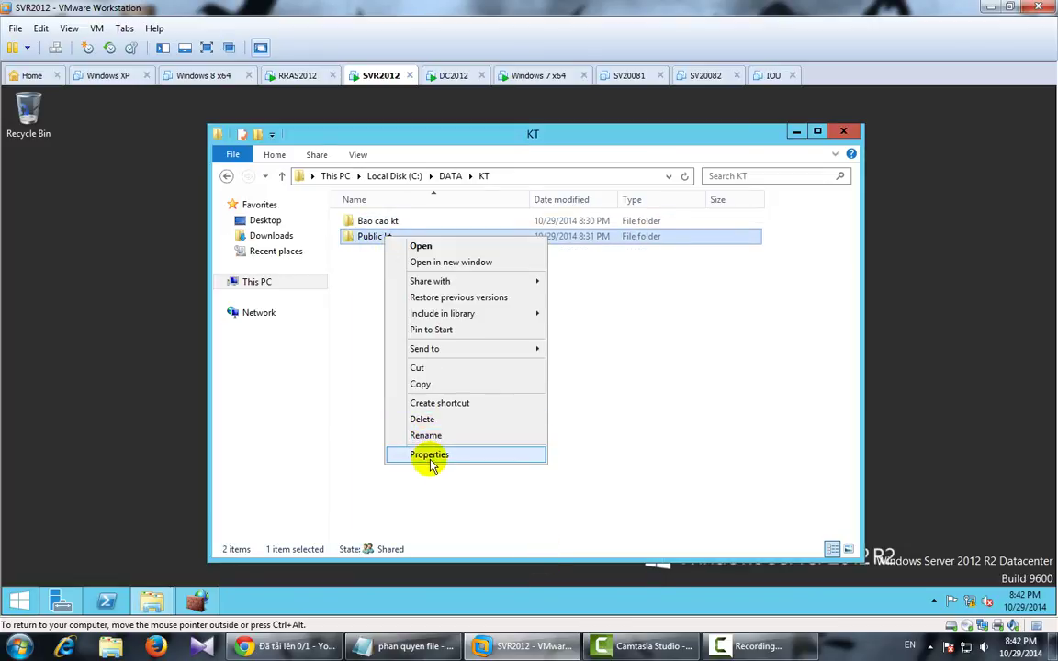
pyautogui.click(429, 455)
pyautogui.click(538, 262)
pyautogui.click(486, 261)
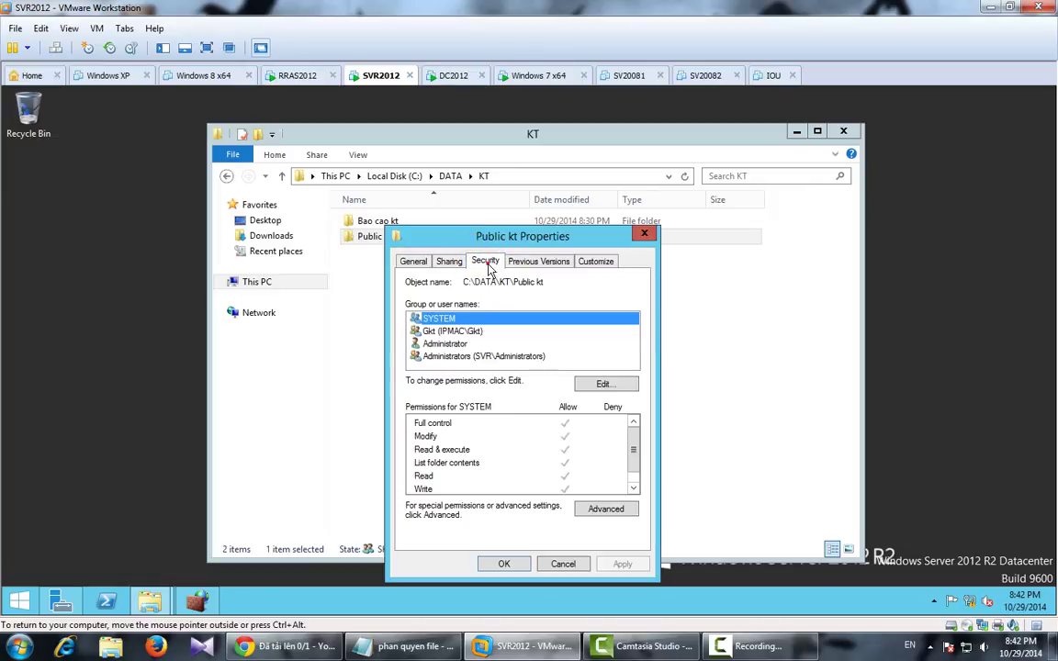
pyautogui.click(459, 331)
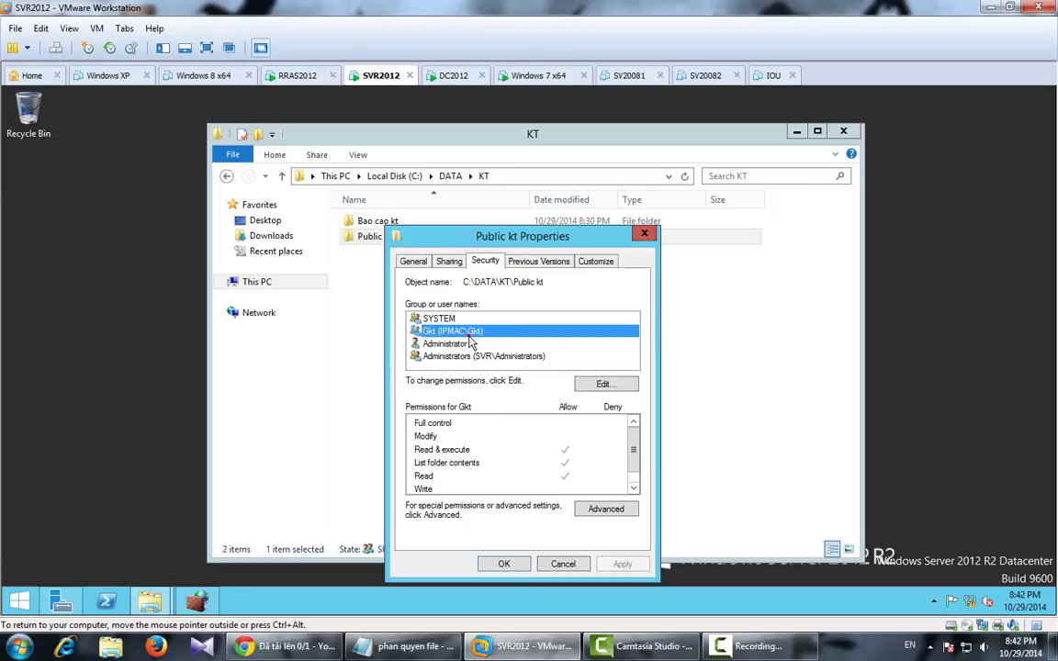
# Allow the Gkt group Full control on the Public kt folder, apply the change and close the properties
pyautogui.click(602, 385)
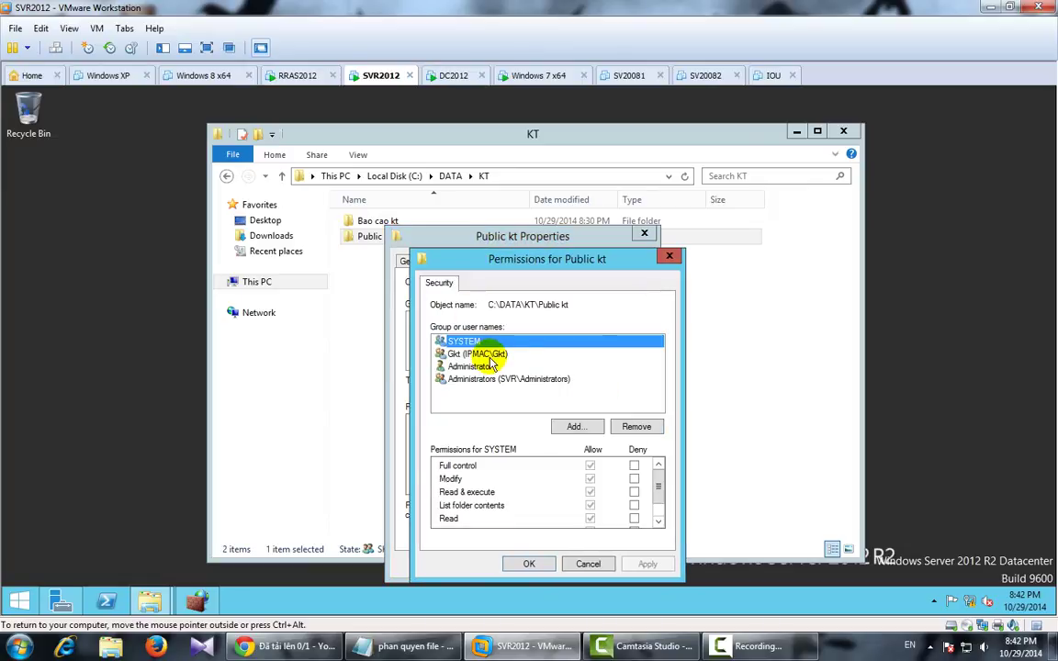
pyautogui.click(477, 354)
pyautogui.click(590, 466)
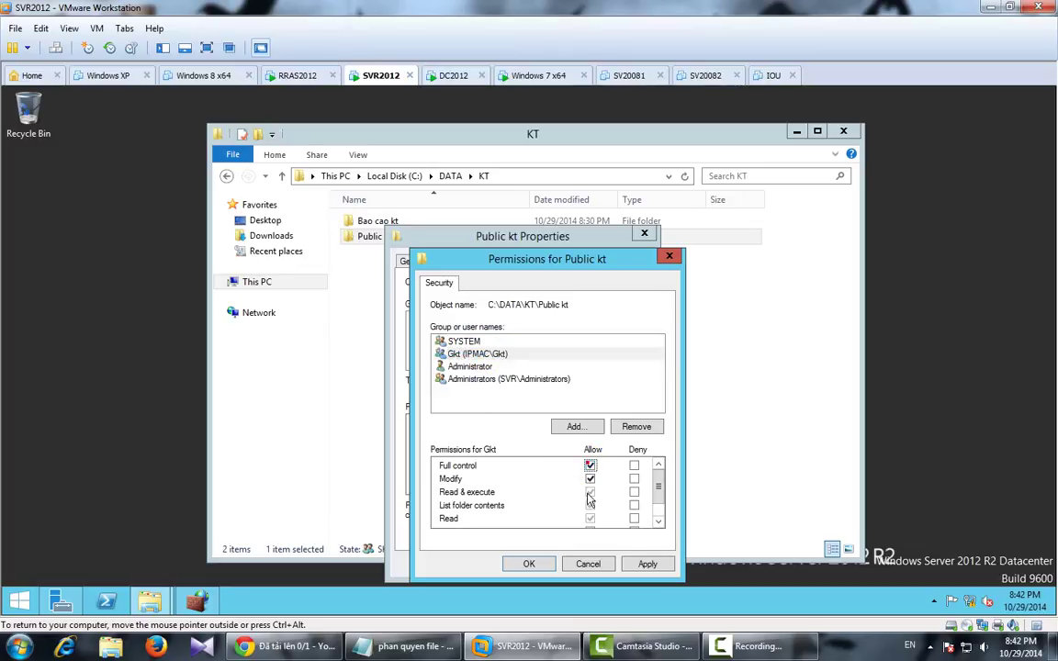
pyautogui.click(647, 564)
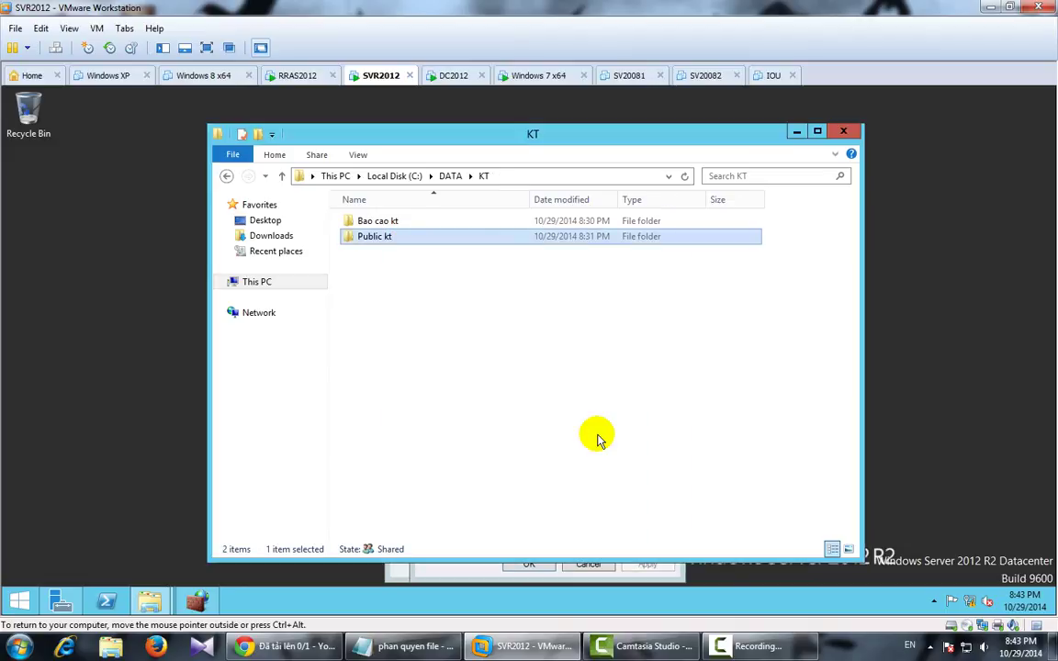
pyautogui.click(469, 572)
pyautogui.click(520, 566)
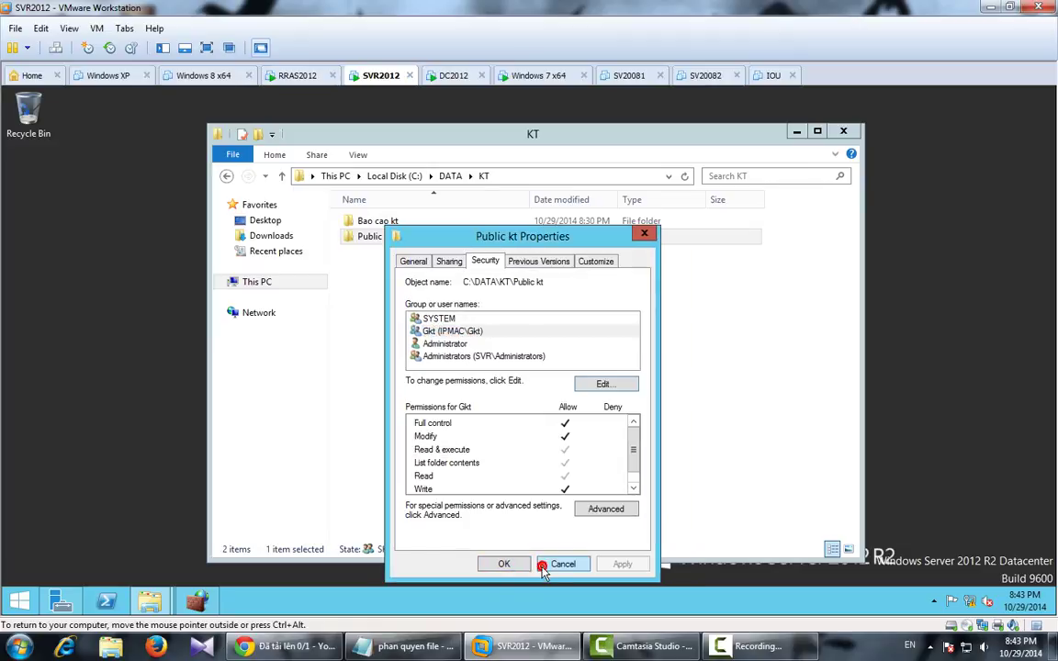
pyautogui.click(505, 564)
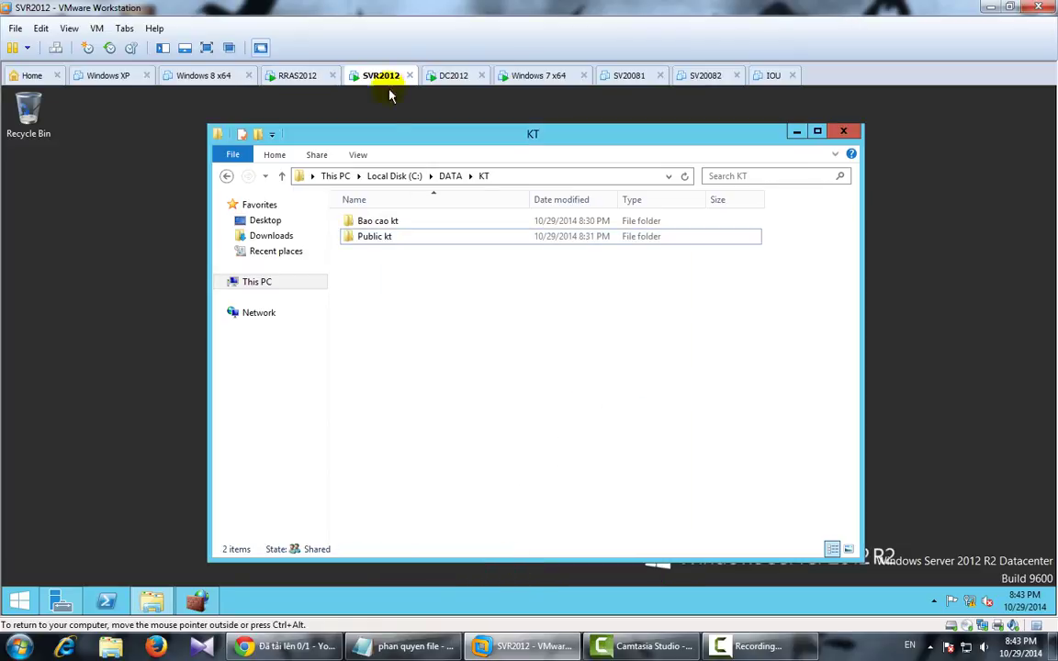
# Switch to the RRAS2012 virtual machine, create a folder named test in the shared Public kt folder and open it
pyautogui.click(292, 76)
pyautogui.click(386, 319)
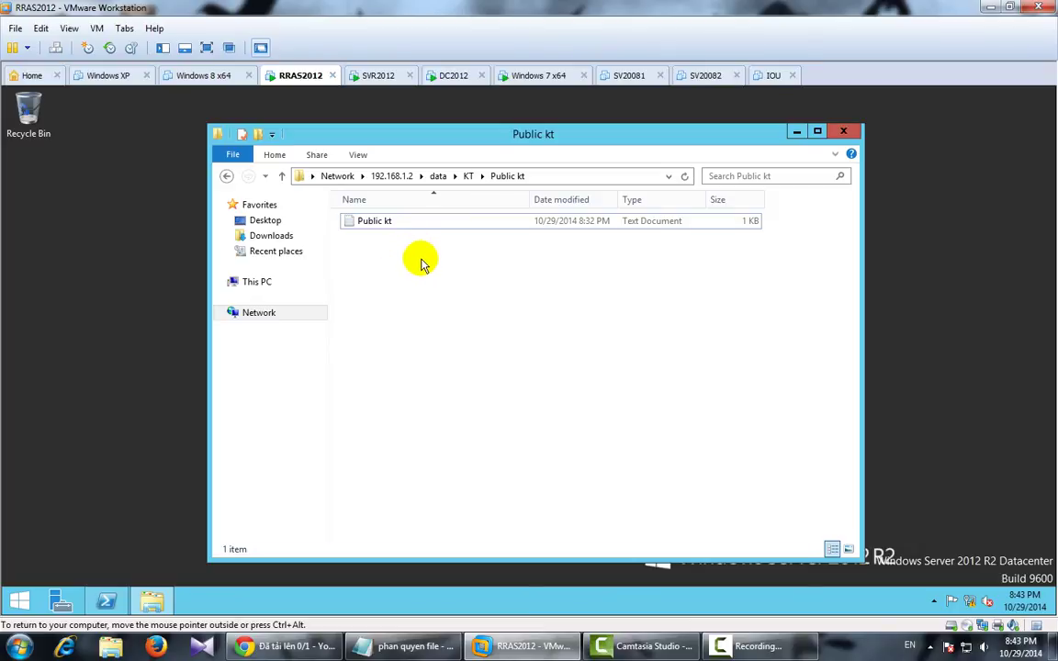
pyautogui.rightClick(422, 258)
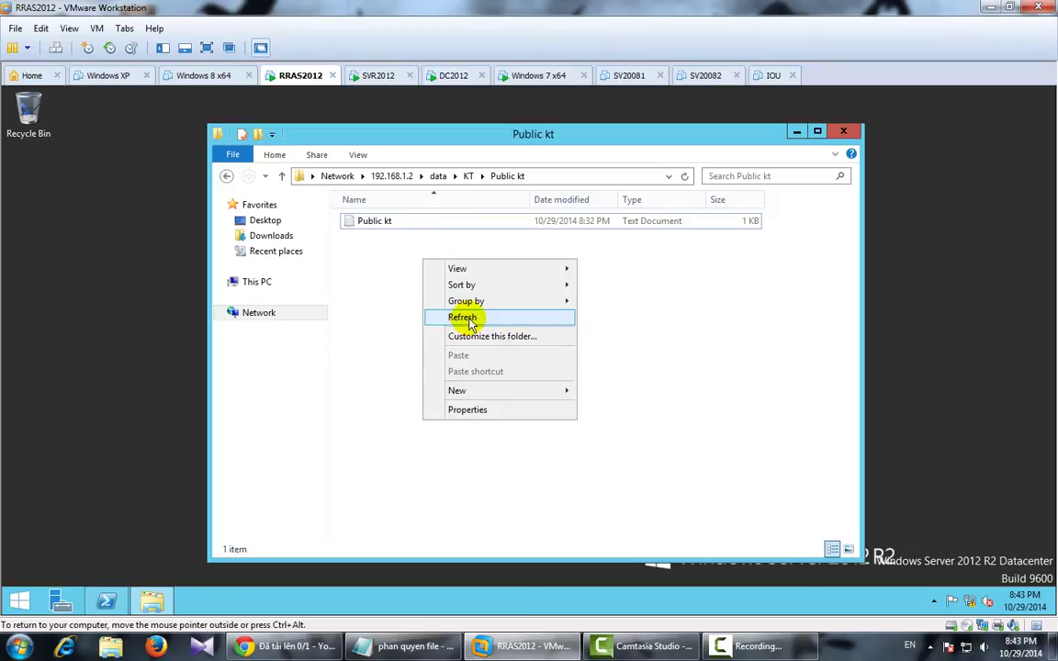
pyautogui.click(465, 314)
pyautogui.rightClick(462, 303)
pyautogui.moveTo(503, 434)
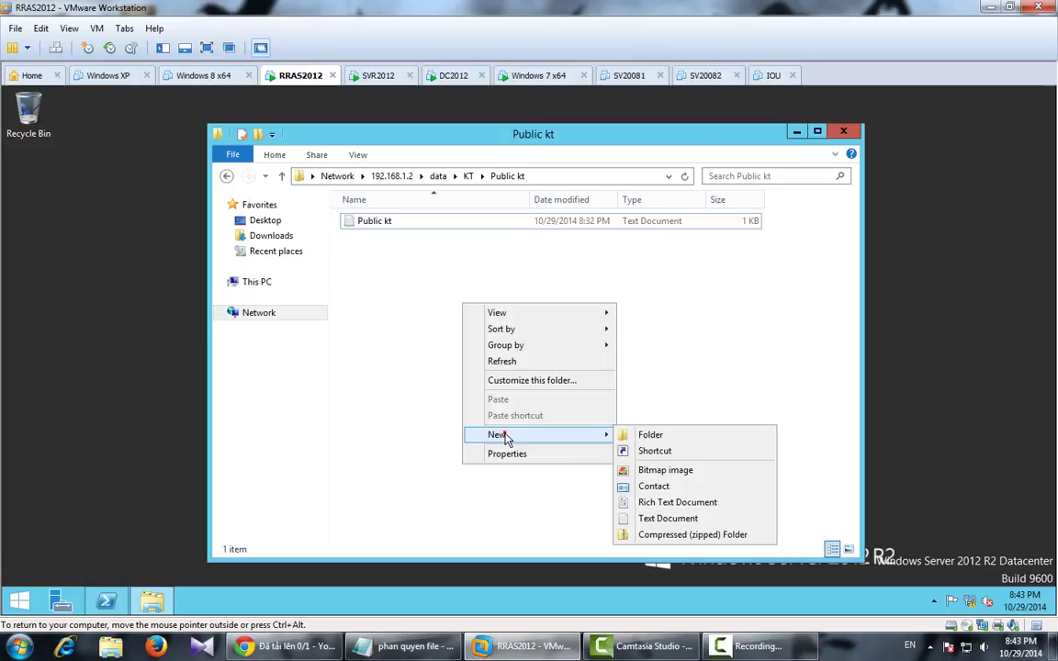
pyautogui.click(641, 431)
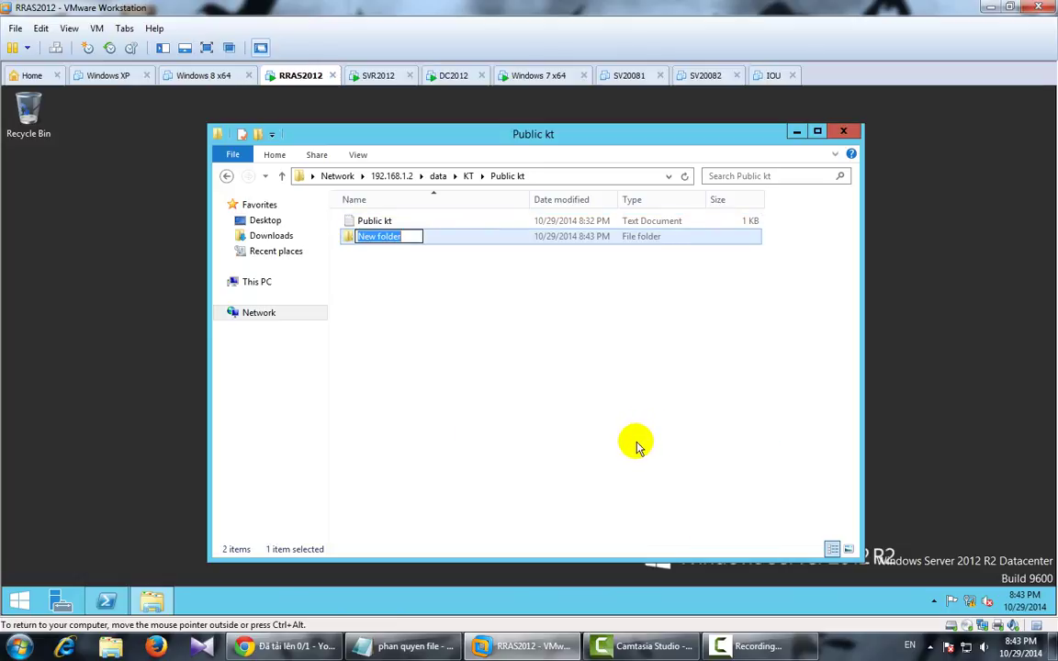
pyautogui.write('test')
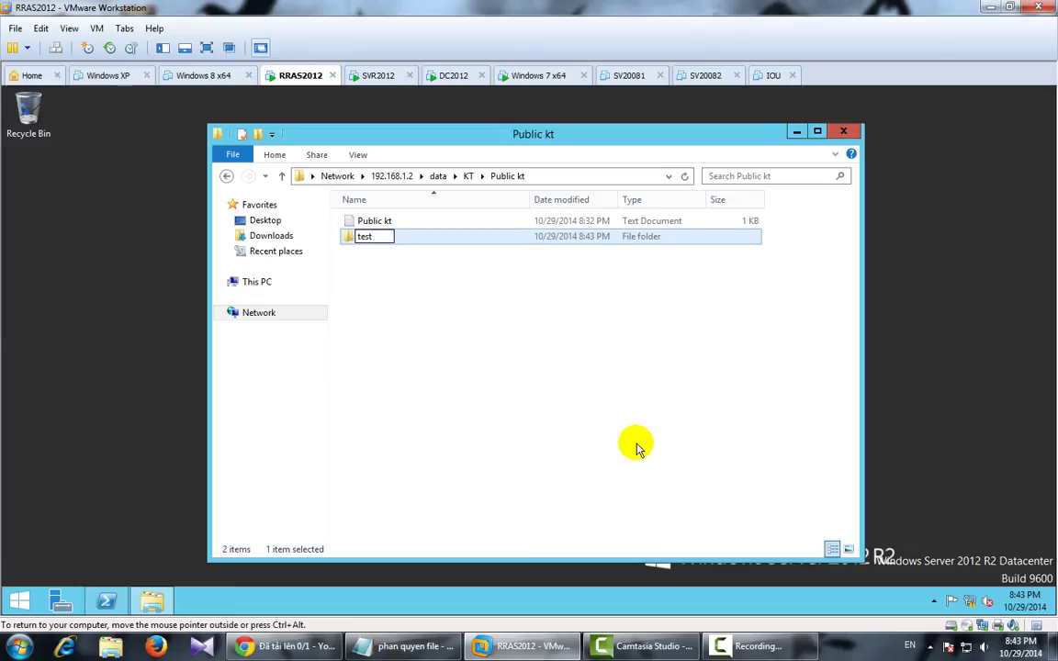
pyautogui.press('Return')
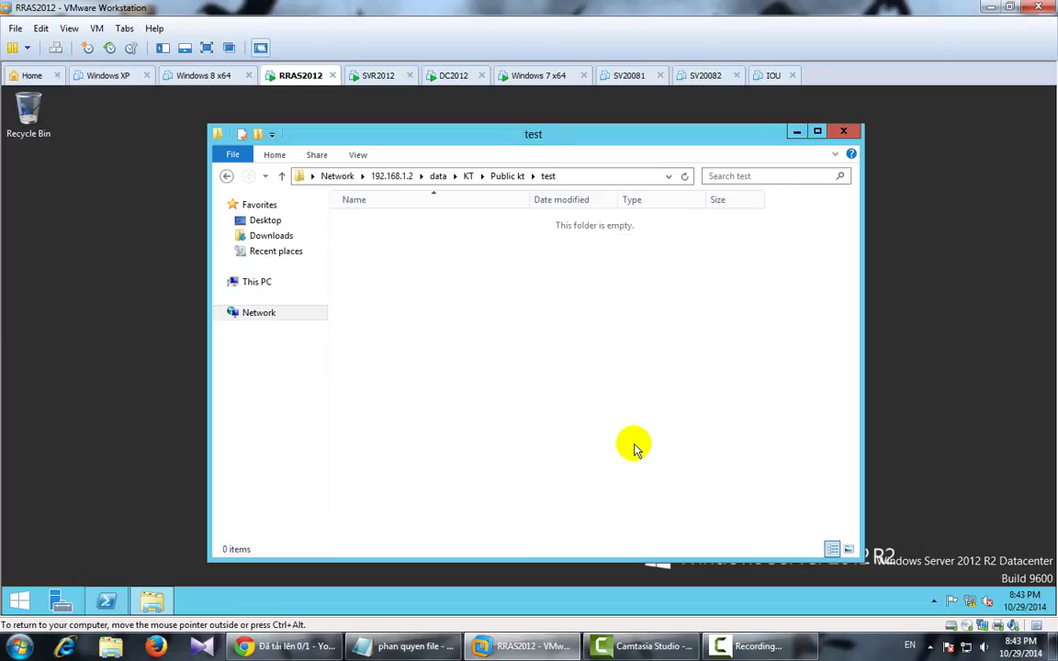
# Create a text document in the test folder containing "da co full quyen tren folder public", save it and close it
pyautogui.rightClick(395, 273)
pyautogui.moveTo(422, 418)
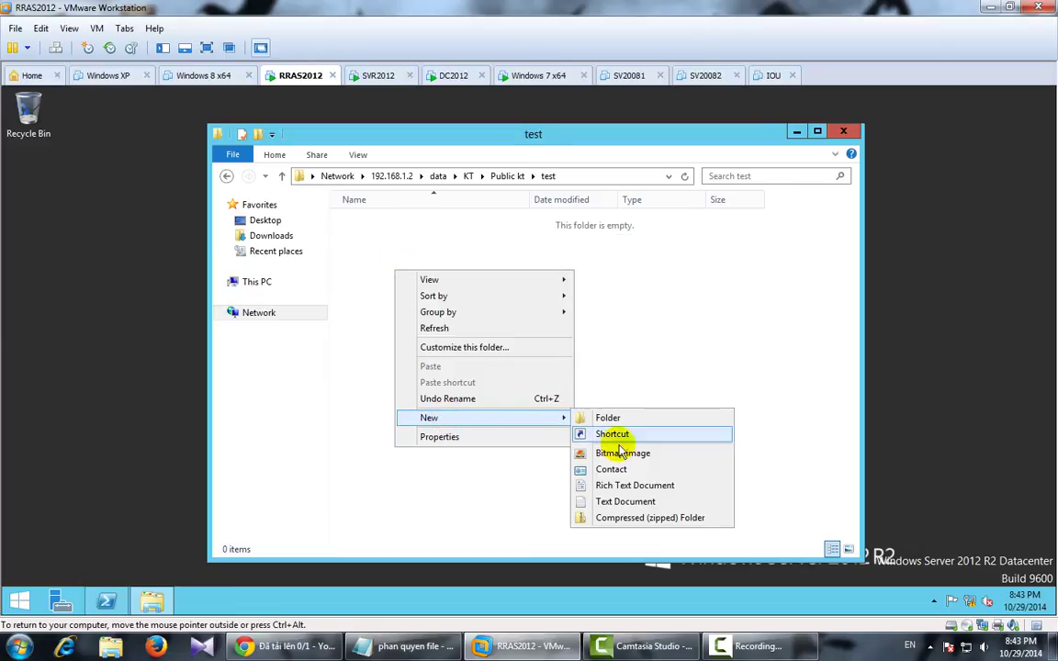
pyautogui.click(626, 502)
pyautogui.press('Return')
pyautogui.press('Return')
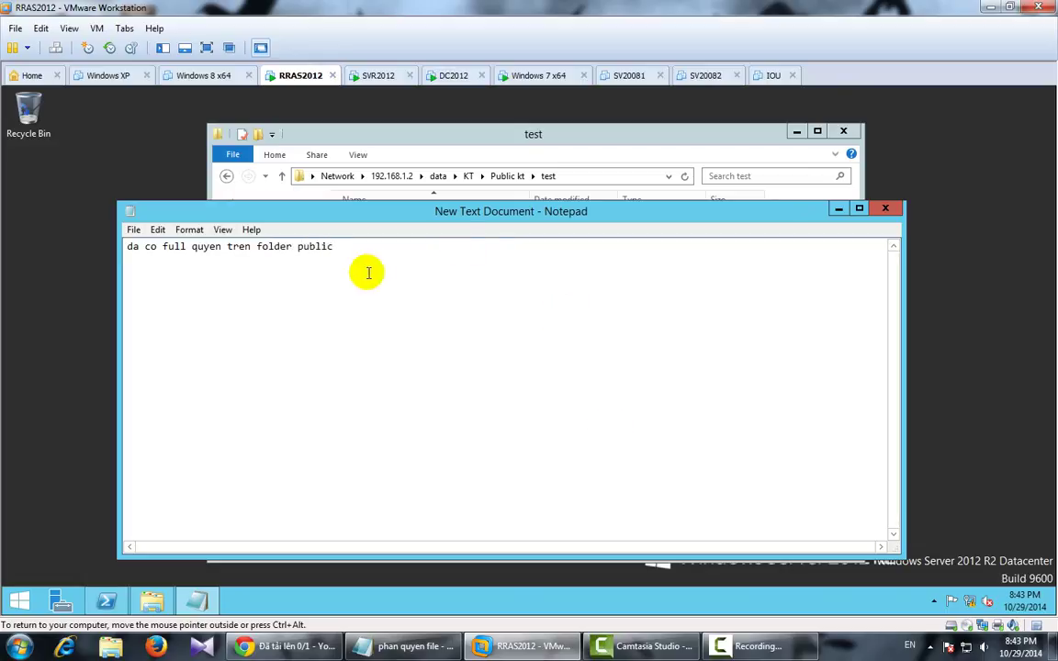
pyautogui.click(133, 230)
pyautogui.click(167, 284)
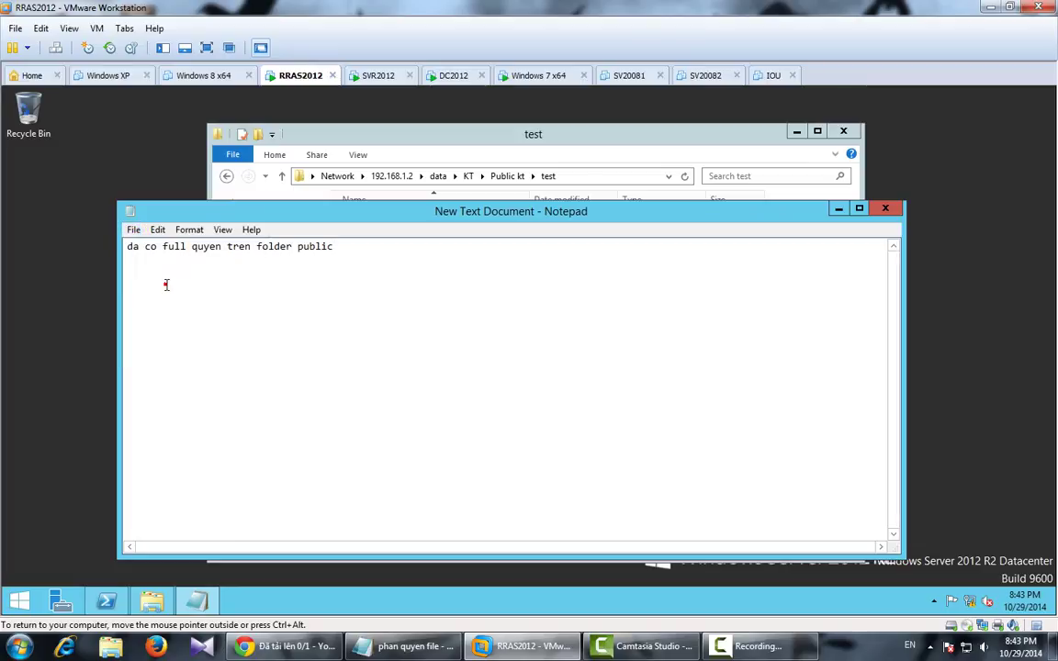
pyautogui.click(887, 207)
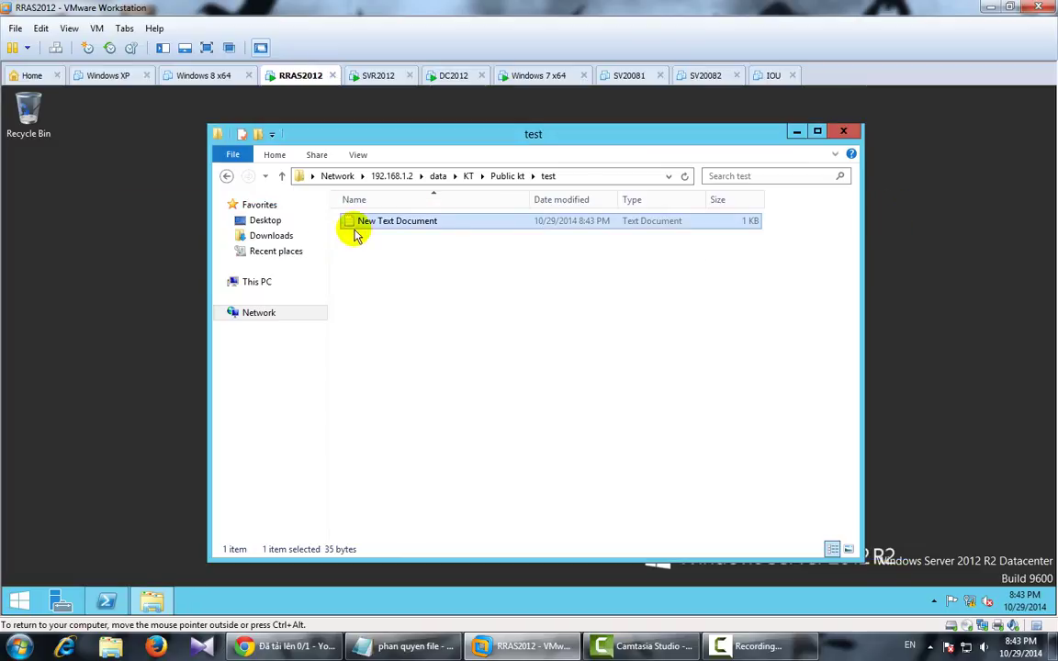
# Delete "Day la file Public kt," from the Public kt text document, save it, and reopen it to check the edit
pyautogui.press('BackSpace')
pyautogui.press('BackSpace')
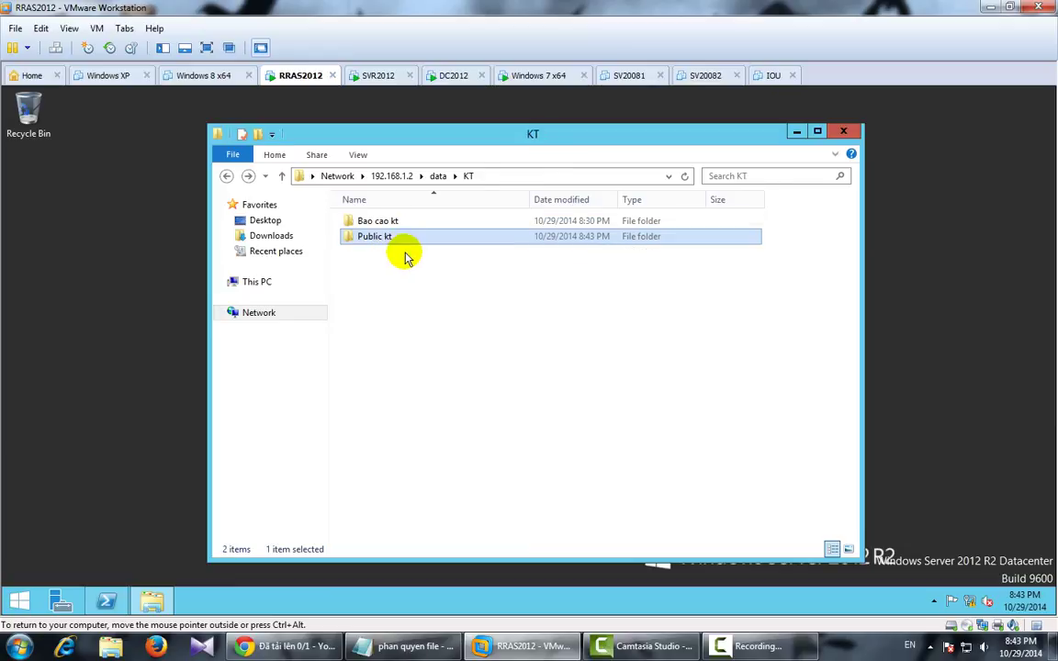
pyautogui.doubleClick(401, 241)
pyautogui.doubleClick(401, 240)
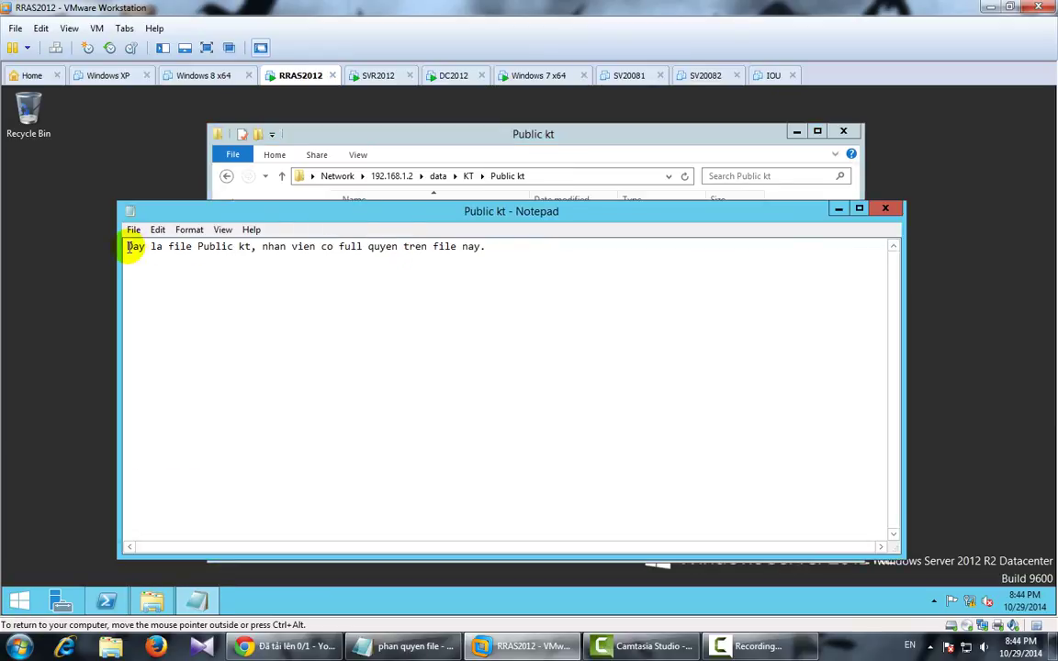
pyautogui.moveTo(128, 246); pyautogui.dragTo(250, 250)
pyautogui.press('Delete')
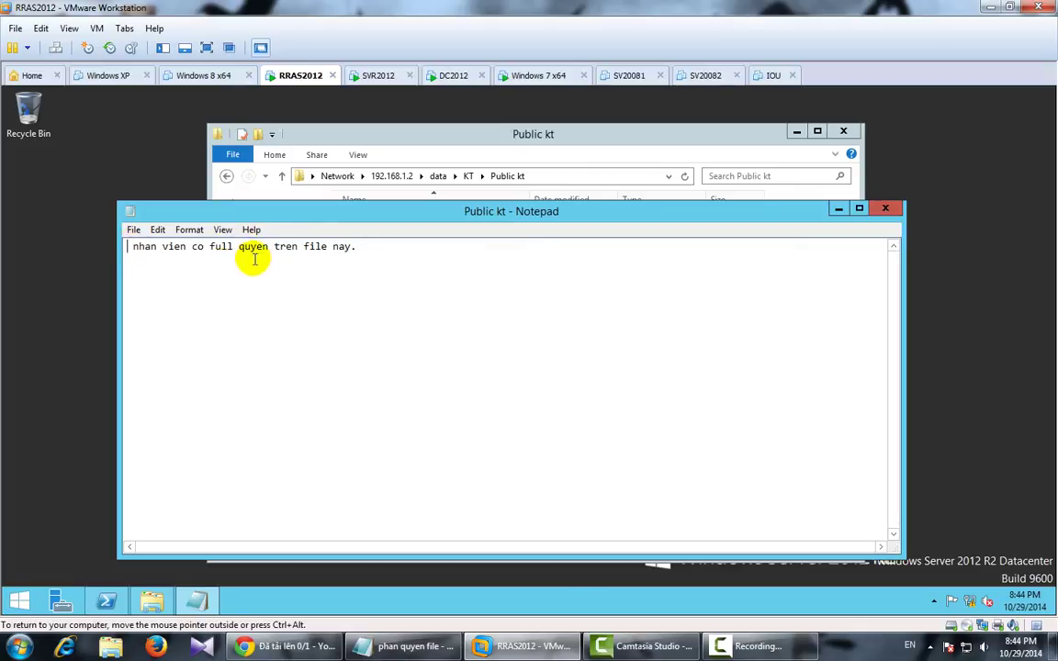
pyautogui.click(133, 229)
pyautogui.click(158, 278)
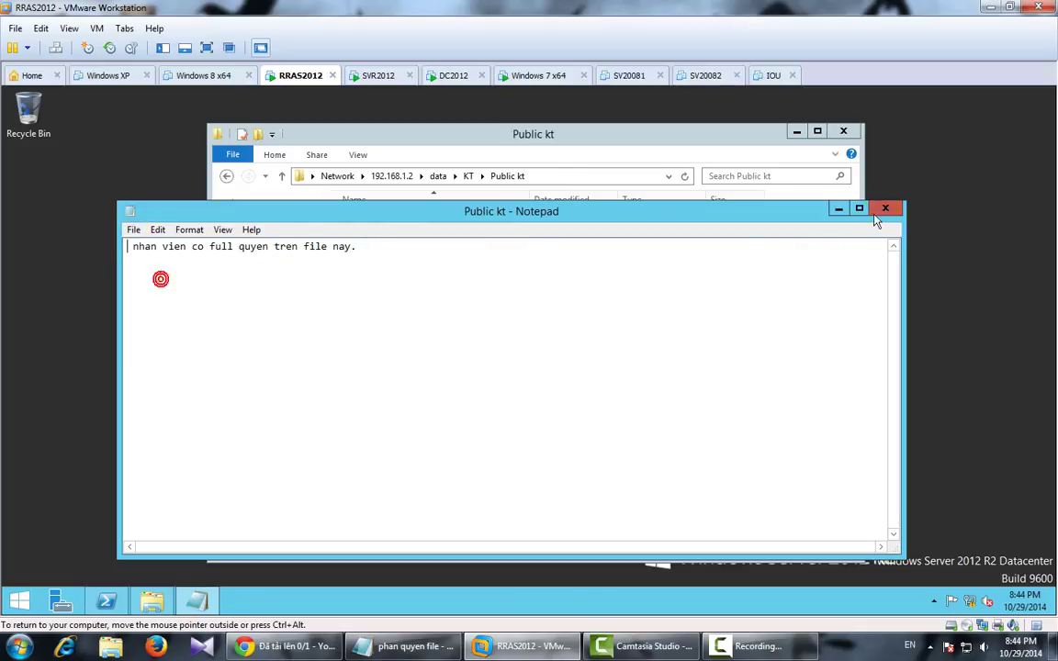
pyautogui.click(886, 208)
pyautogui.doubleClick(454, 237)
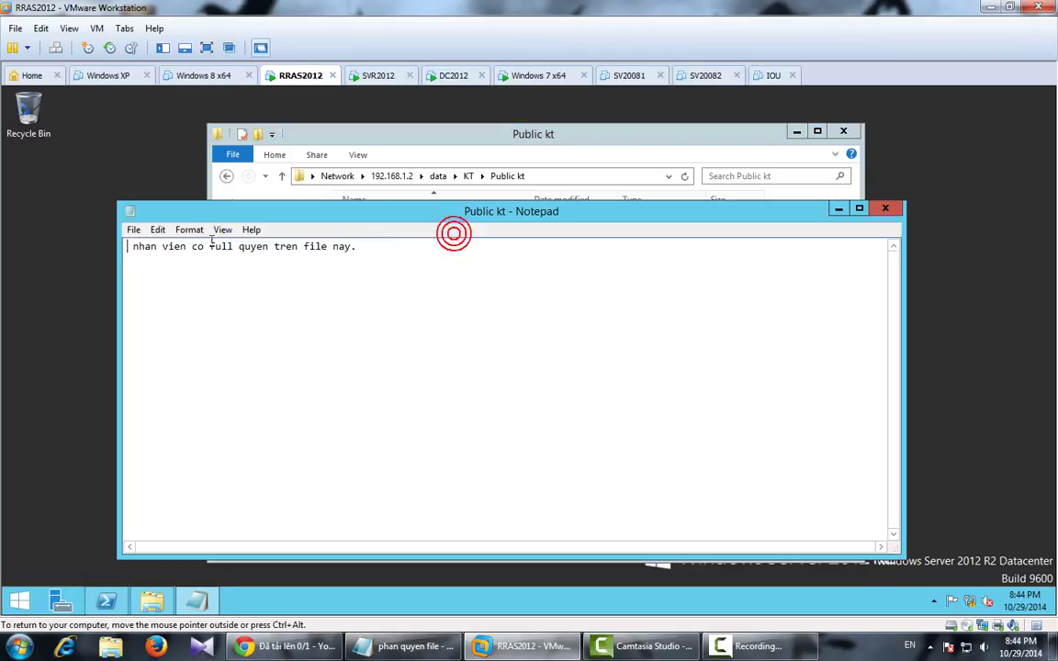
pyautogui.click(886, 208)
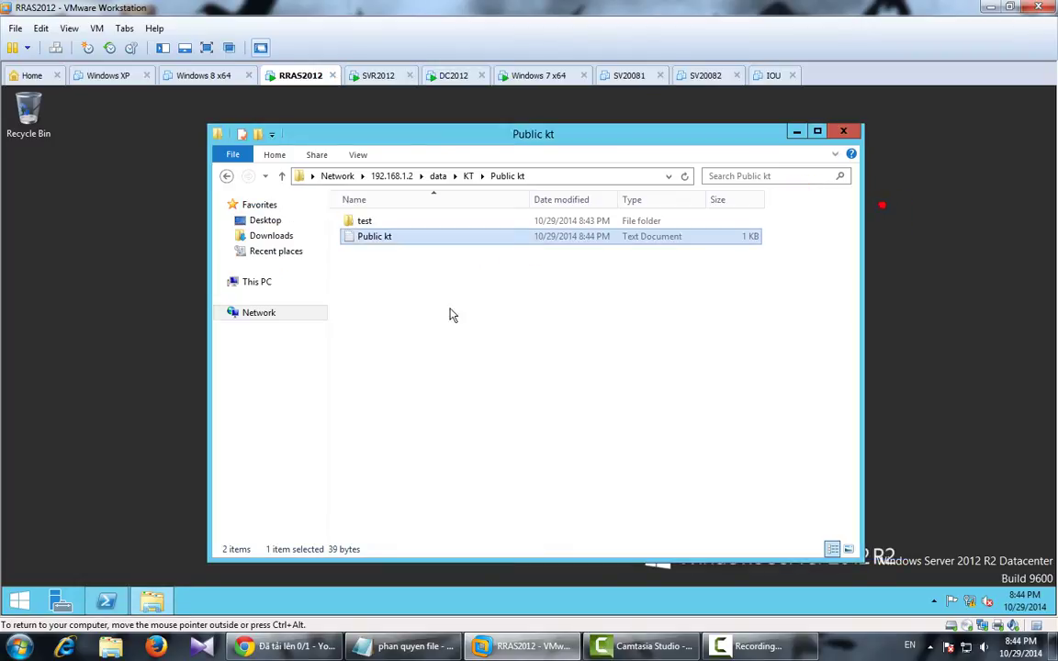
# Try to remove the opening words of the shared Bao cao kt text document and save it, and close it without saving
pyautogui.press('BackSpace')
pyautogui.doubleClick(395, 224)
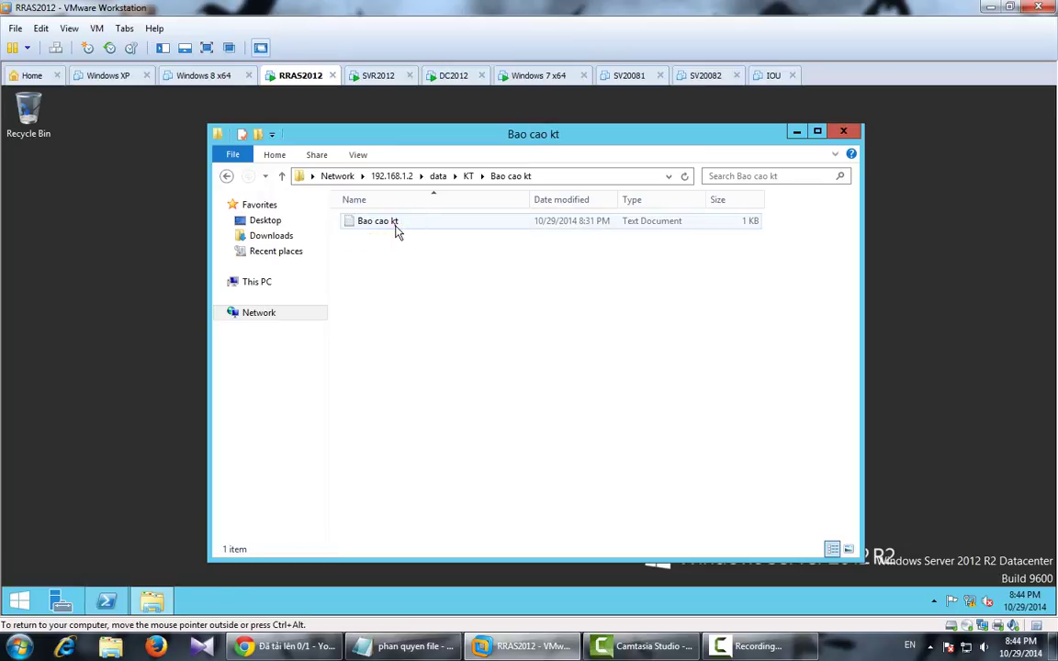
pyautogui.doubleClick(395, 225)
pyautogui.moveTo(128, 246); pyautogui.dragTo(258, 258)
pyautogui.press('Delete')
pyautogui.click(133, 230)
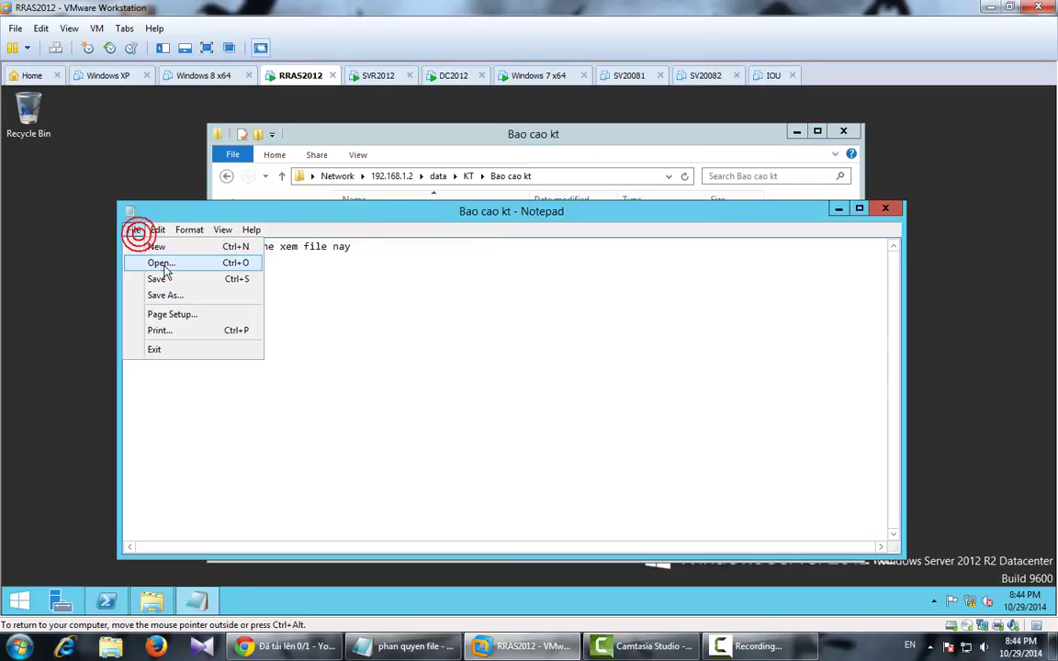
pyautogui.click(158, 279)
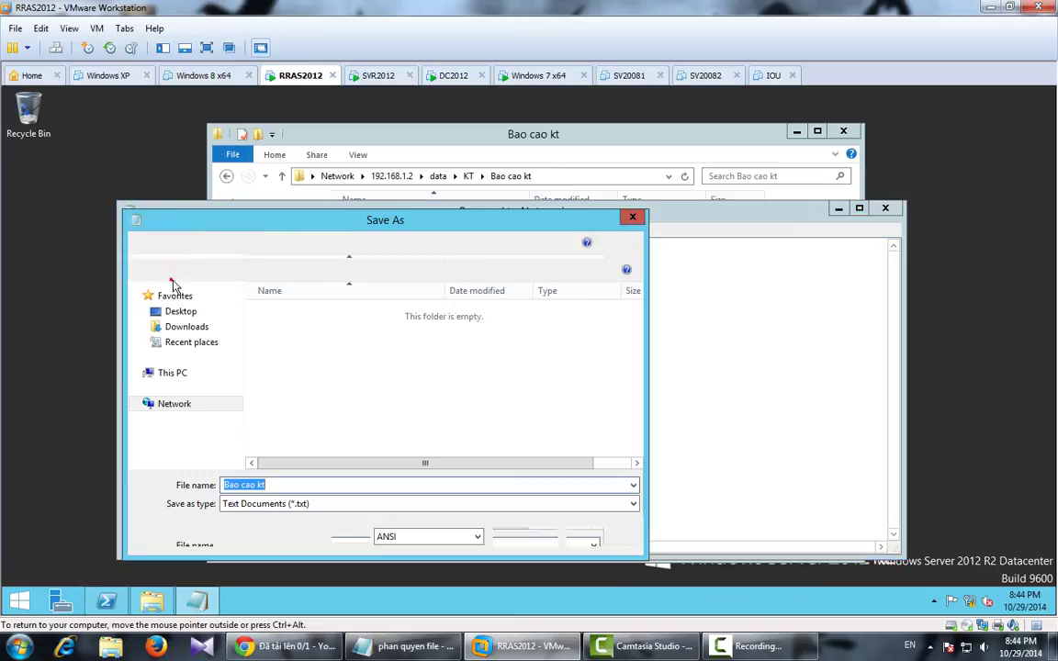
pyautogui.click(635, 218)
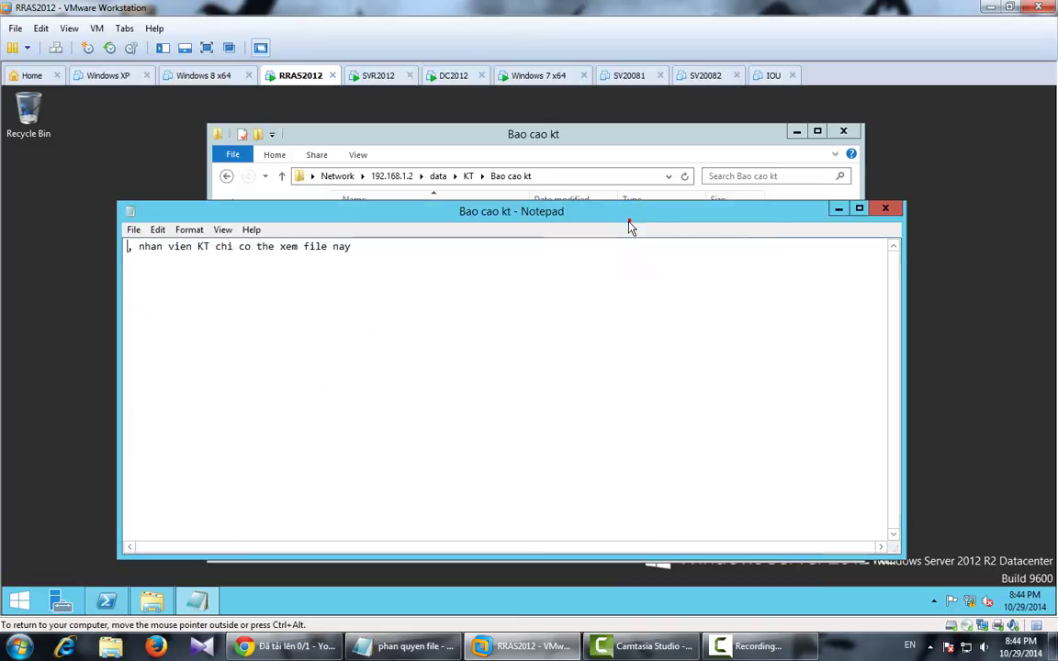
pyautogui.click(883, 208)
pyautogui.click(556, 359)
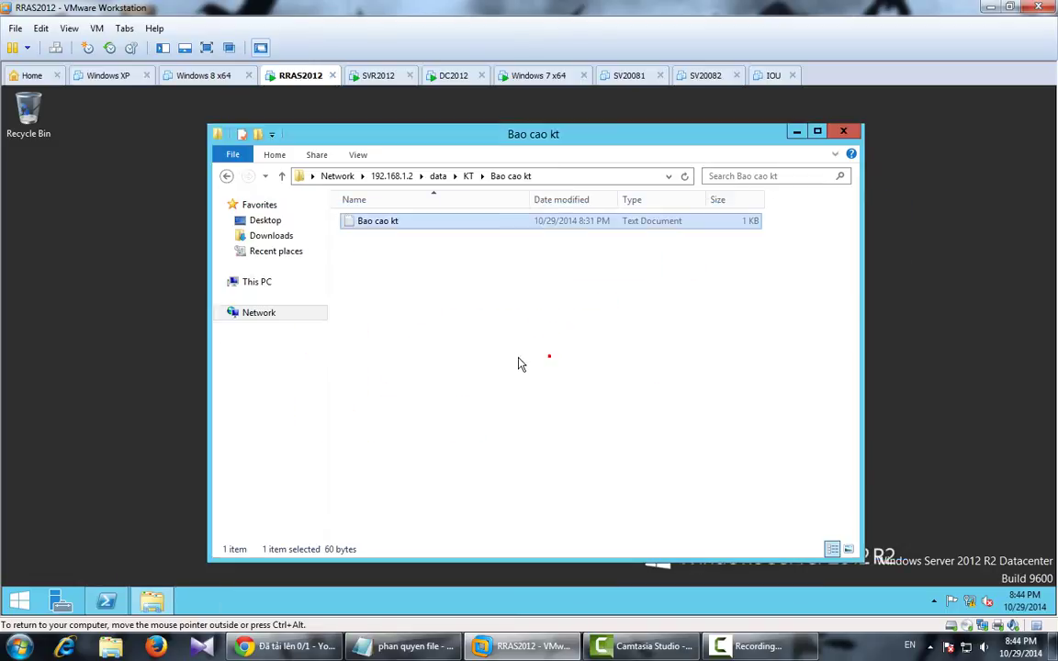
# Try to delete the Bao cao kt text document from the share and cancel the deletion
pyautogui.rightClick(406, 227)
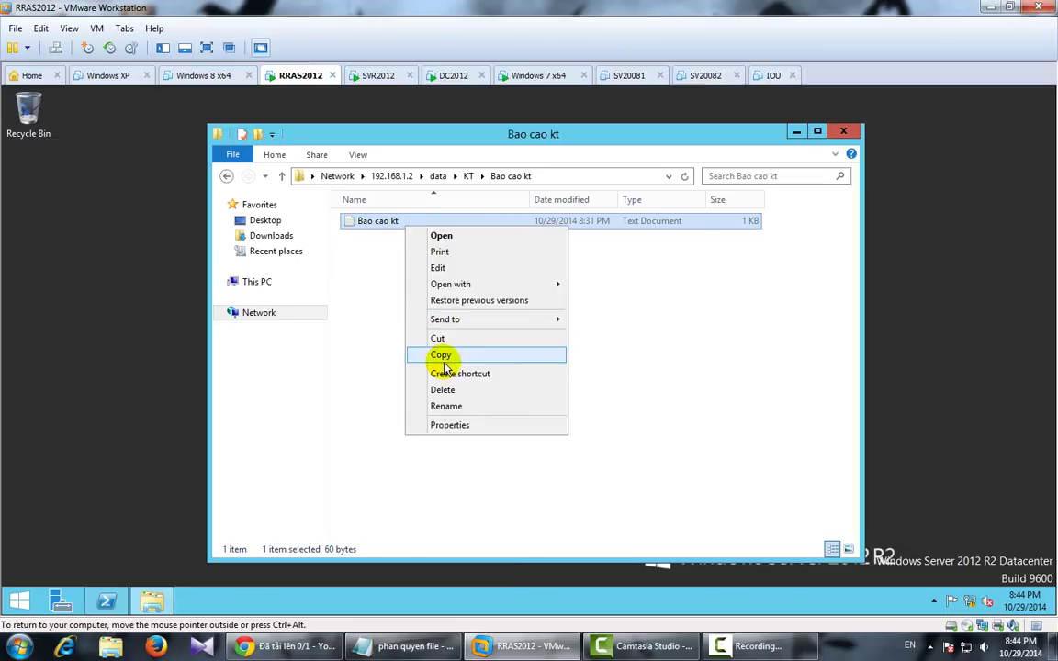
pyautogui.click(442, 389)
pyautogui.click(597, 356)
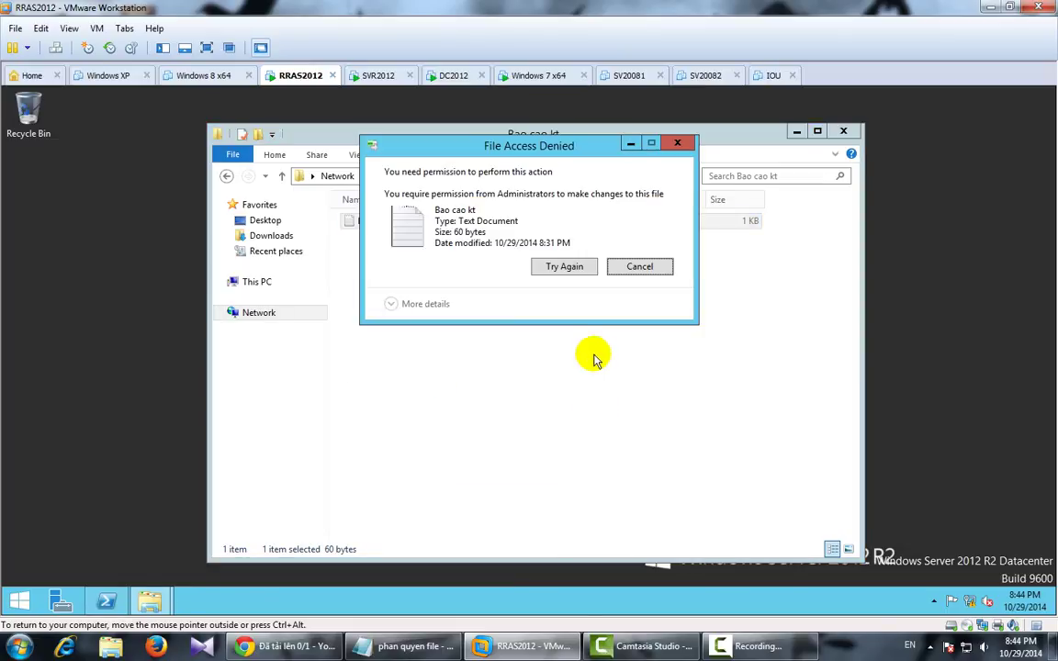
pyautogui.click(624, 268)
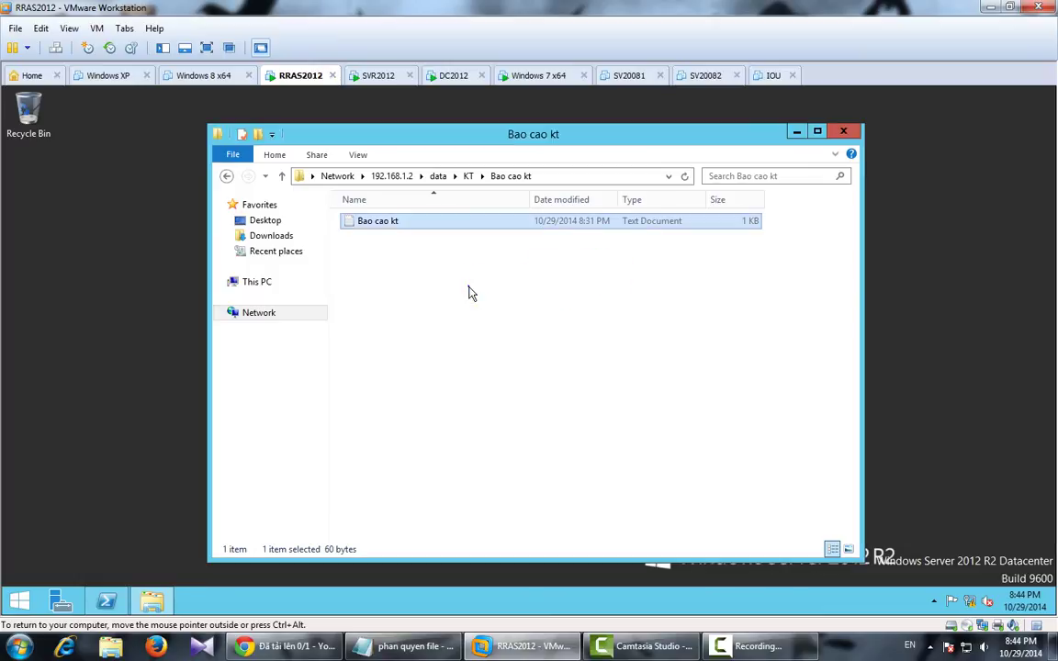
# Try to create a new folder inside the shared Bao cao kt folder and cancel the attempt
pyautogui.rightClick(469, 292)
pyautogui.moveTo(551, 434)
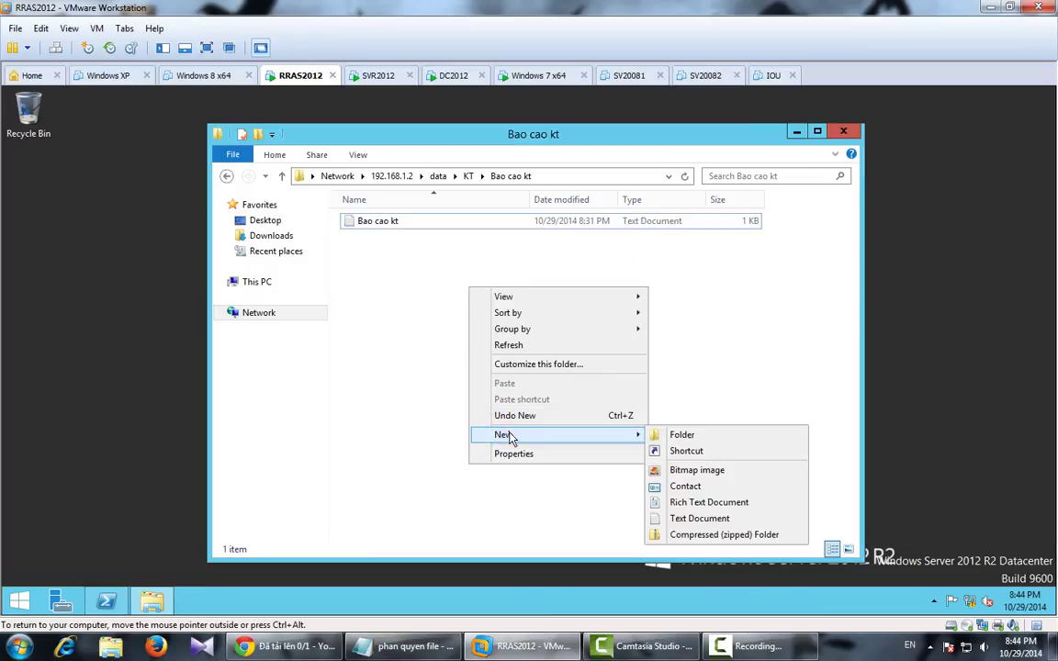
pyautogui.click(704, 435)
pyautogui.click(636, 400)
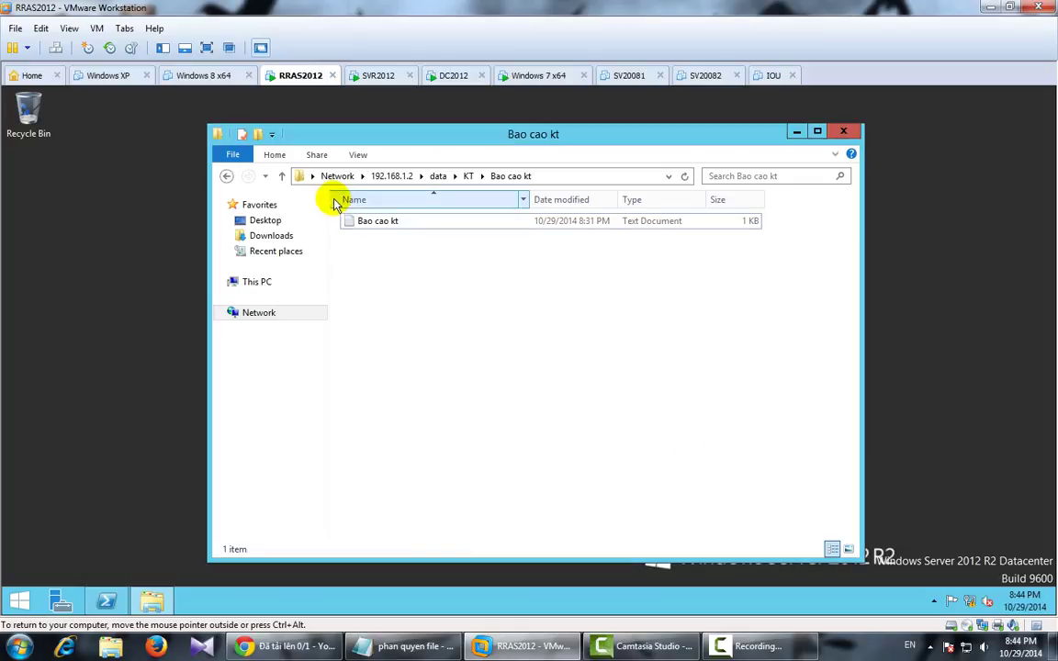
# Reopen the shared Bao cao kt text document to check that its sentence is intact, and close it
pyautogui.click(384, 225)
pyautogui.doubleClick(384, 225)
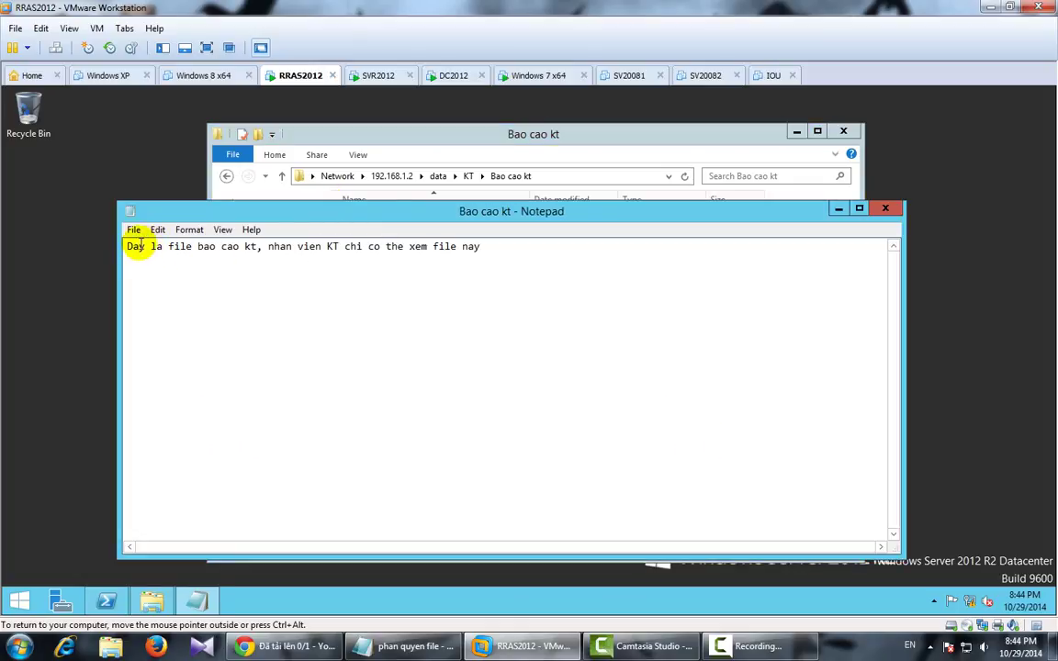
pyautogui.moveTo(128, 246); pyautogui.dragTo(476, 250)
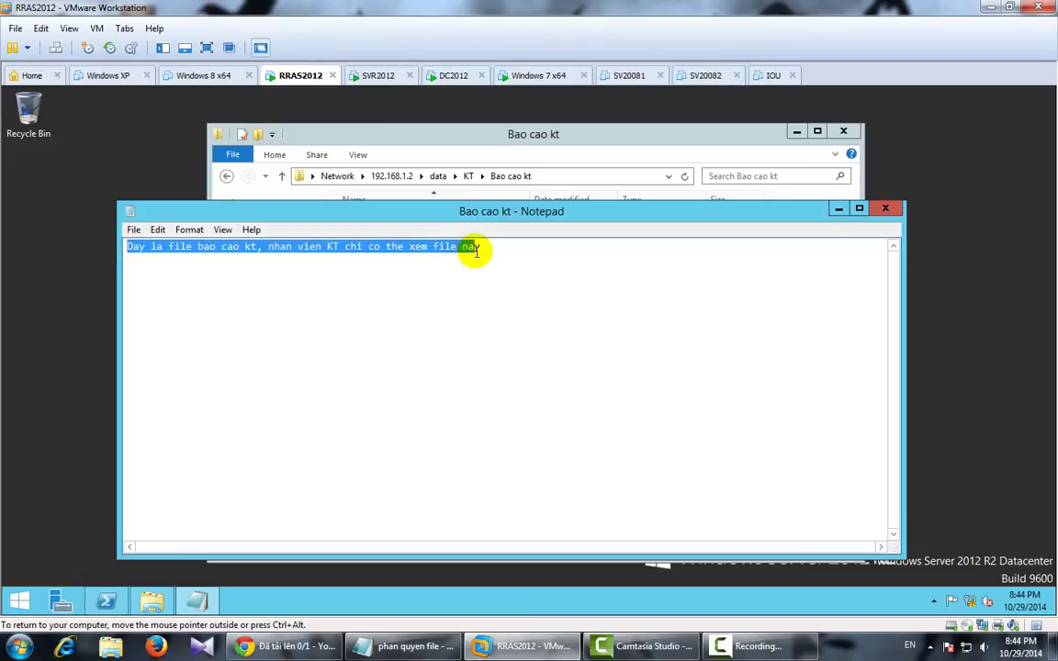
pyautogui.click(511, 300)
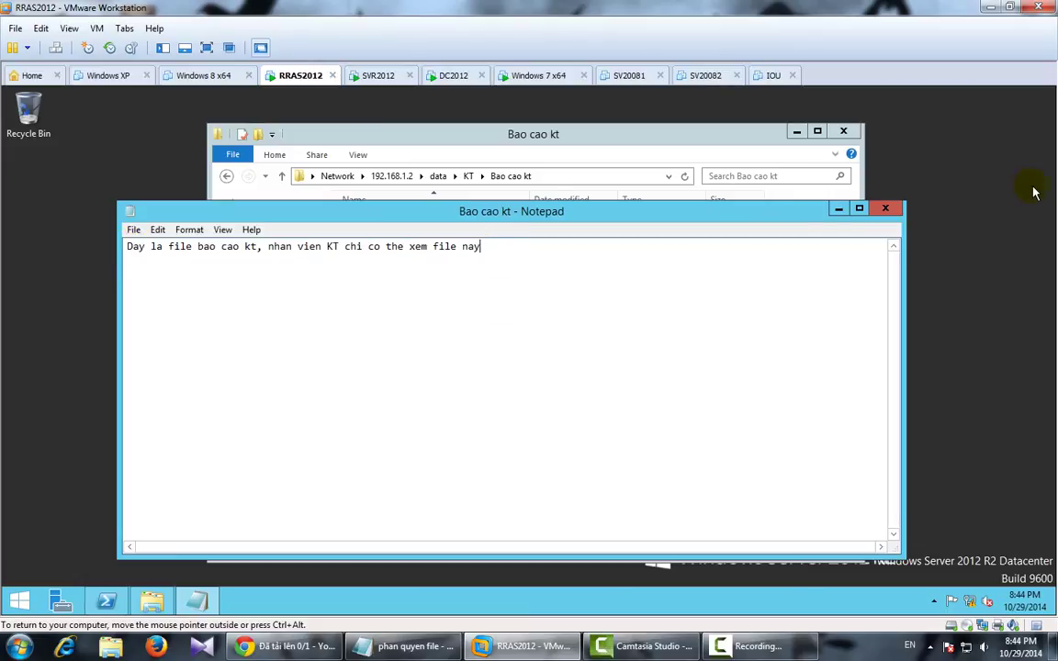
pyautogui.click(886, 209)
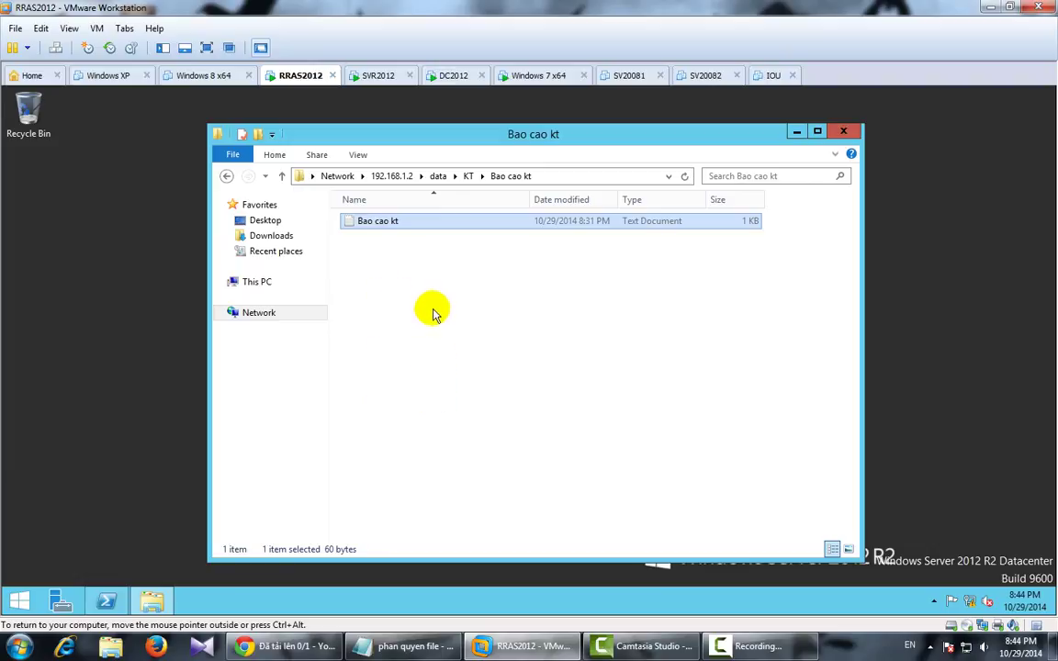
# Review the department access rule for the report and Public folders in the phan quyen file note
pyautogui.click(404, 646)
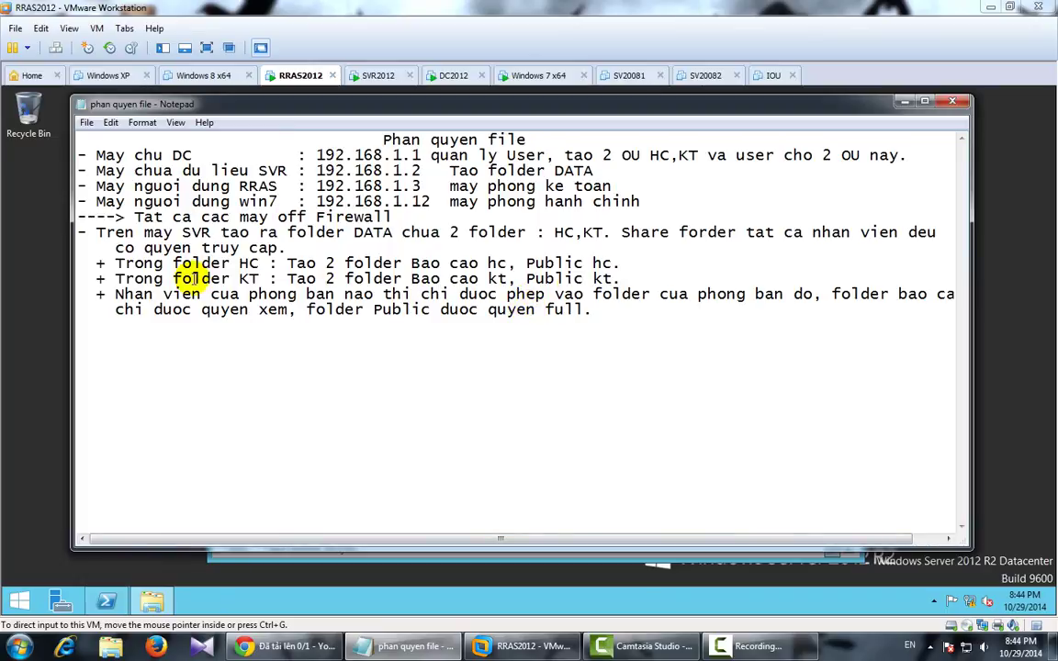
pyautogui.moveTo(120, 294); pyautogui.dragTo(908, 310)
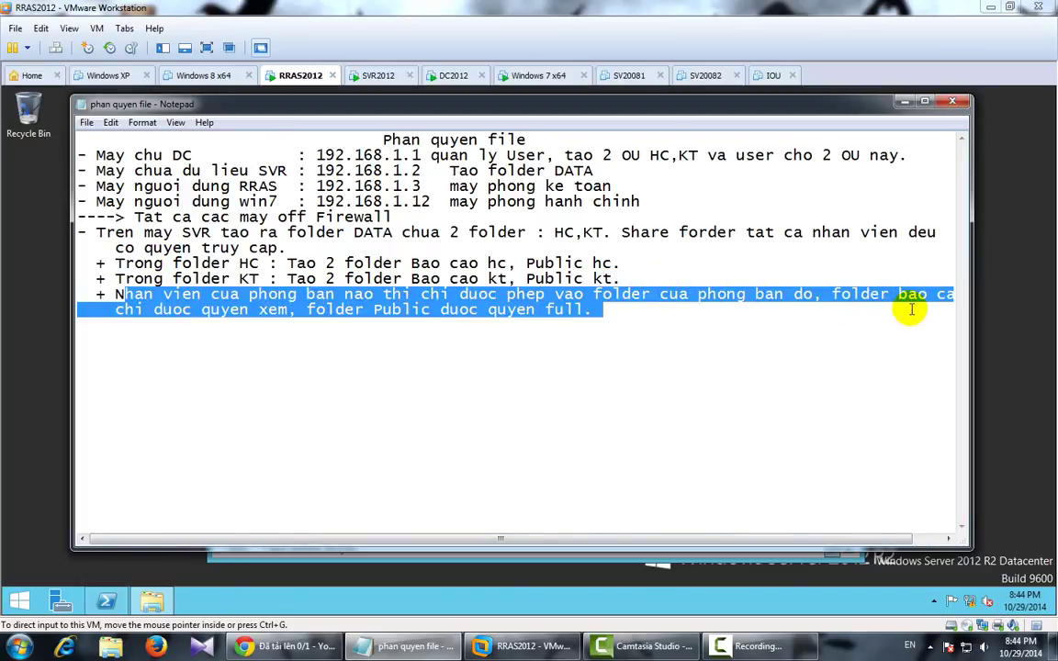
pyautogui.moveTo(452, 540); pyautogui.dragTo(479, 538)
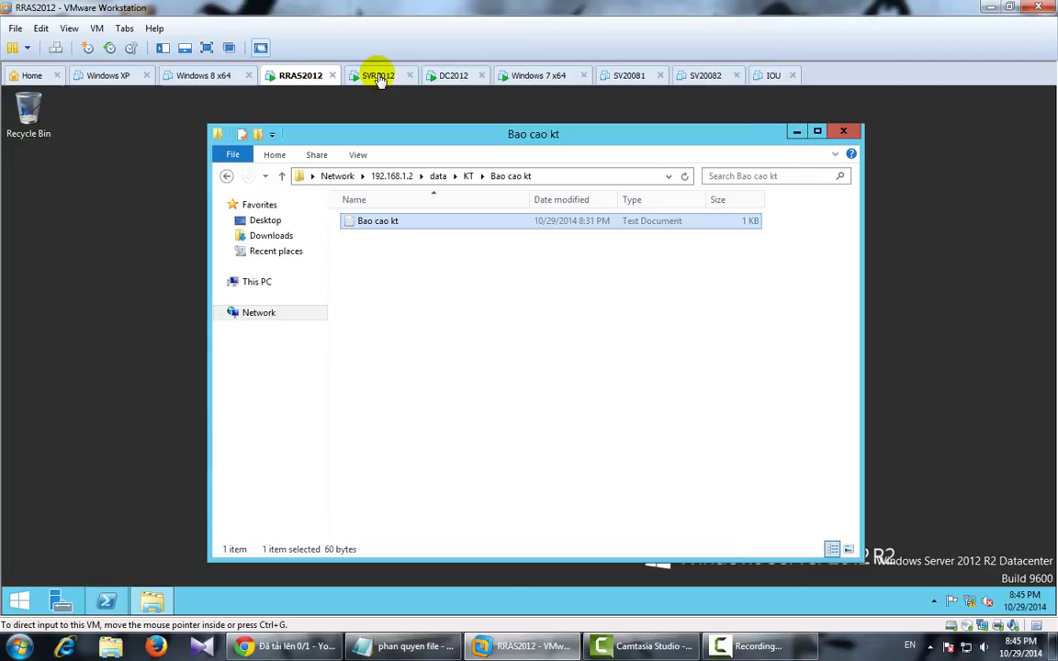
# On the Windows 7 x64 machine, open the bao cao hc text document from the shared HC\Bao cao hc folder
pyautogui.click(379, 76)
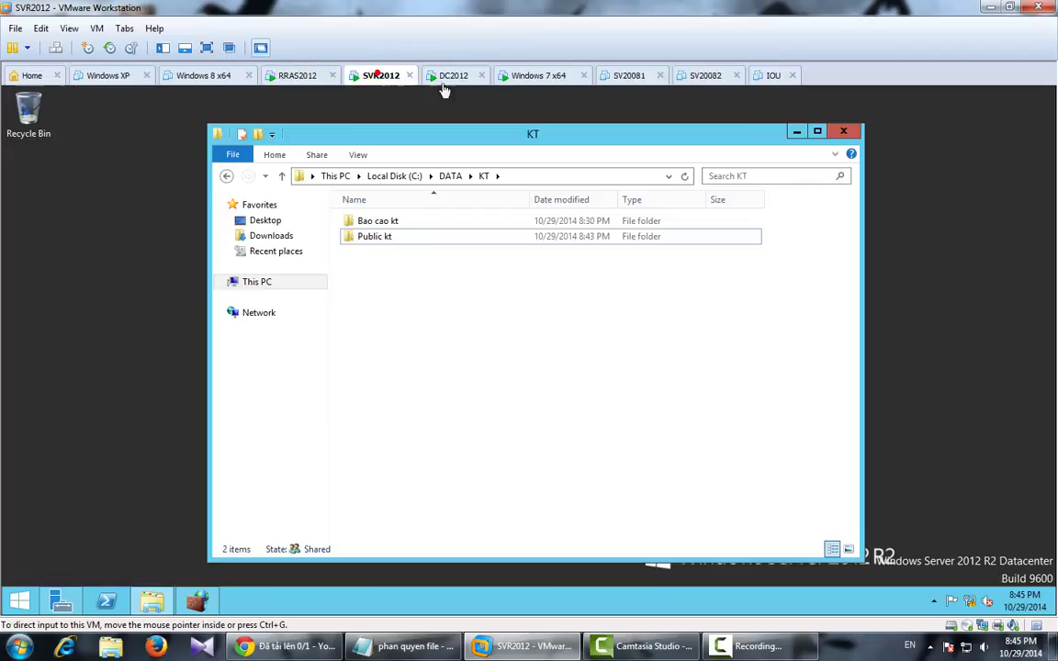
pyautogui.click(534, 74)
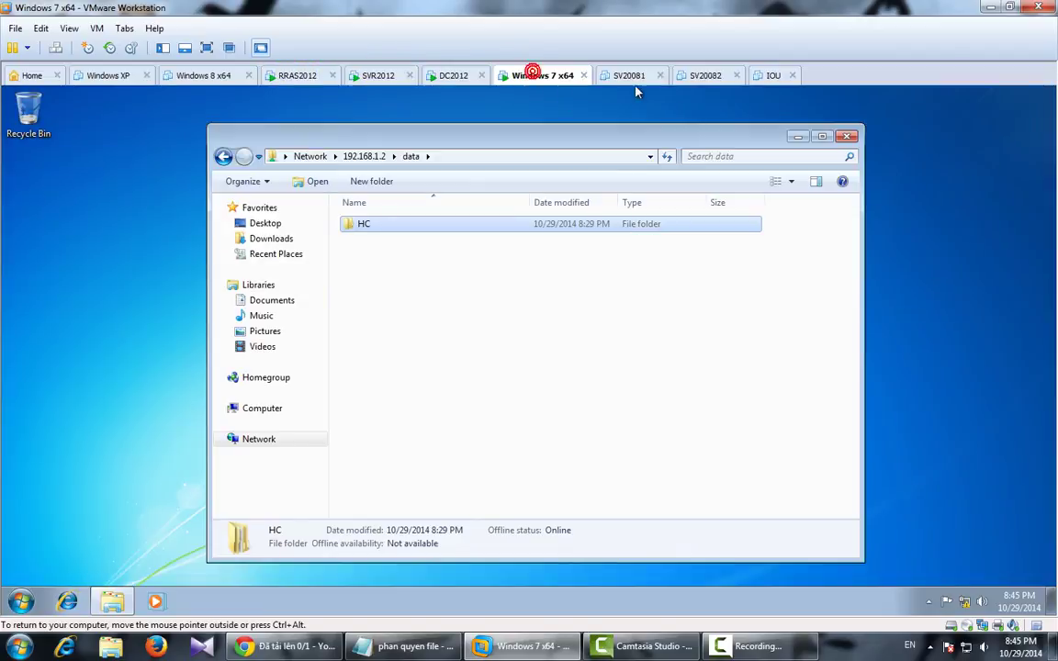
pyautogui.doubleClick(418, 231)
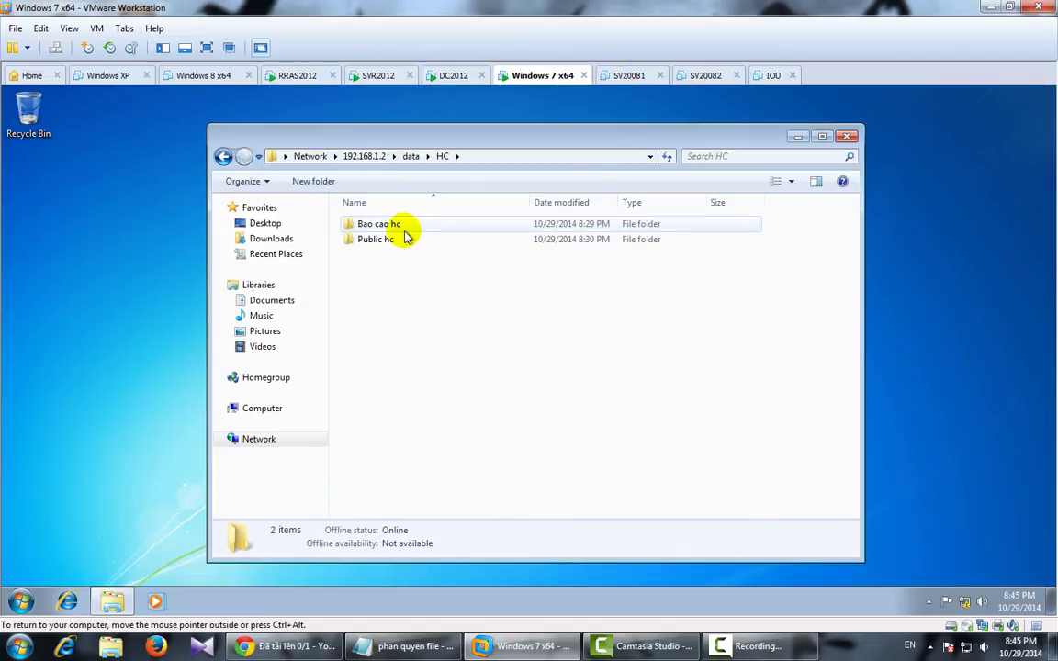
pyautogui.doubleClick(405, 228)
pyautogui.doubleClick(405, 233)
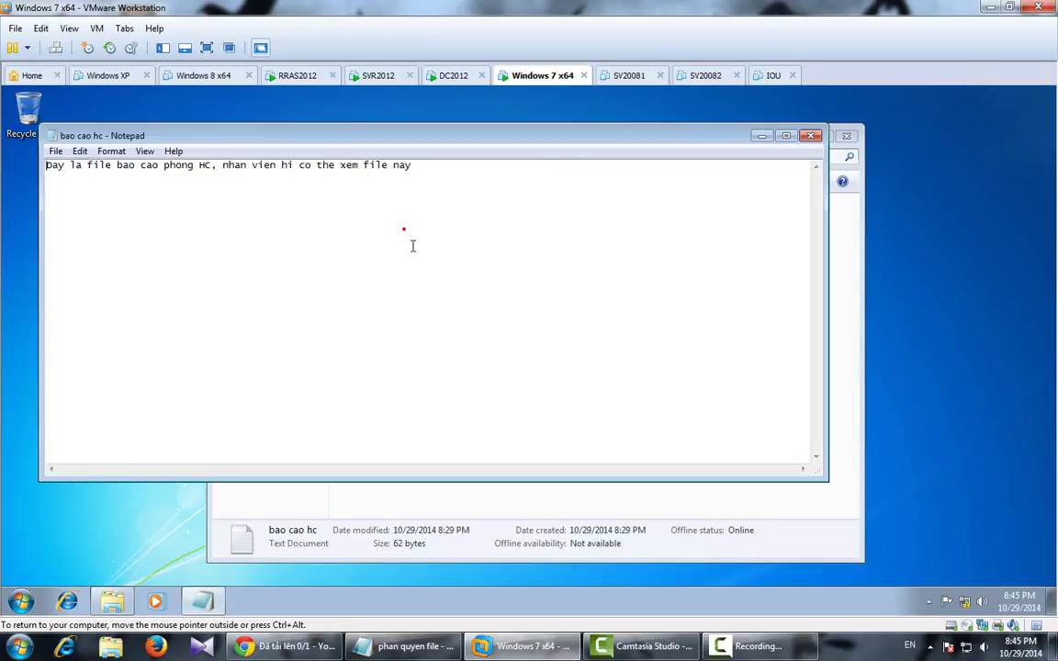
# Try to remove the opening words of the bao cao hc text document and save it, and close it without saving
pyautogui.press('Delete')
pyautogui.click(56, 150)
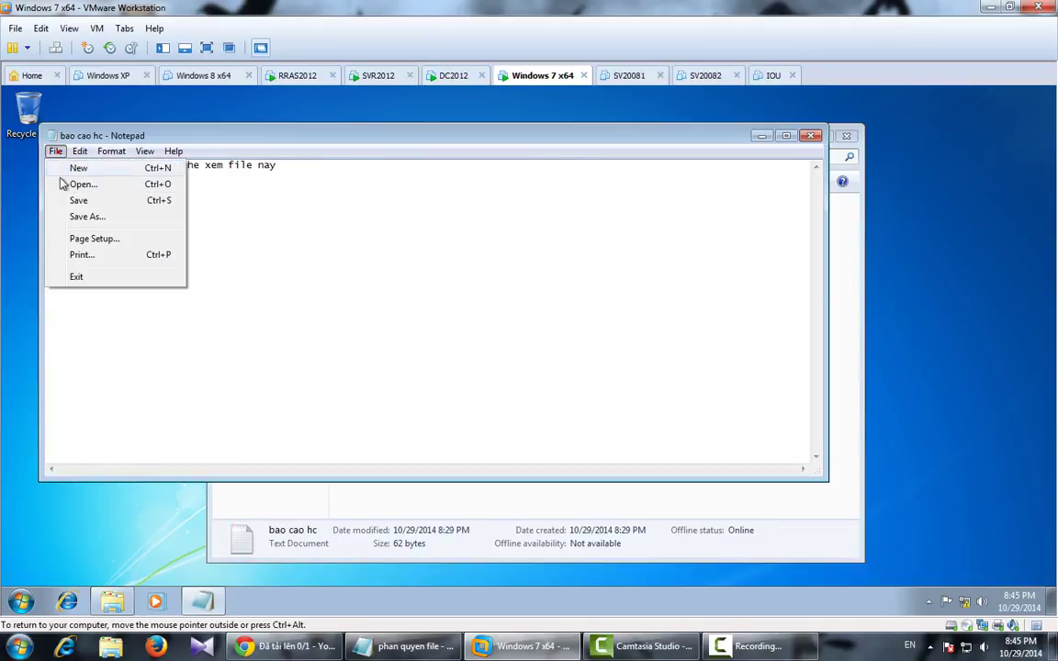
pyautogui.click(75, 200)
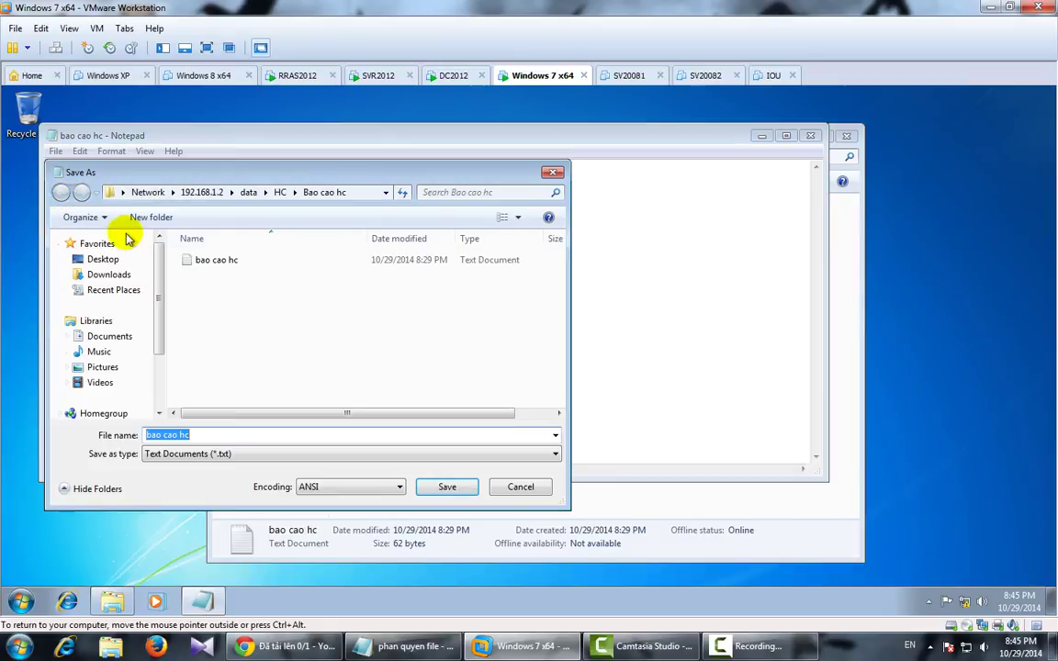
pyautogui.click(553, 172)
pyautogui.click(818, 137)
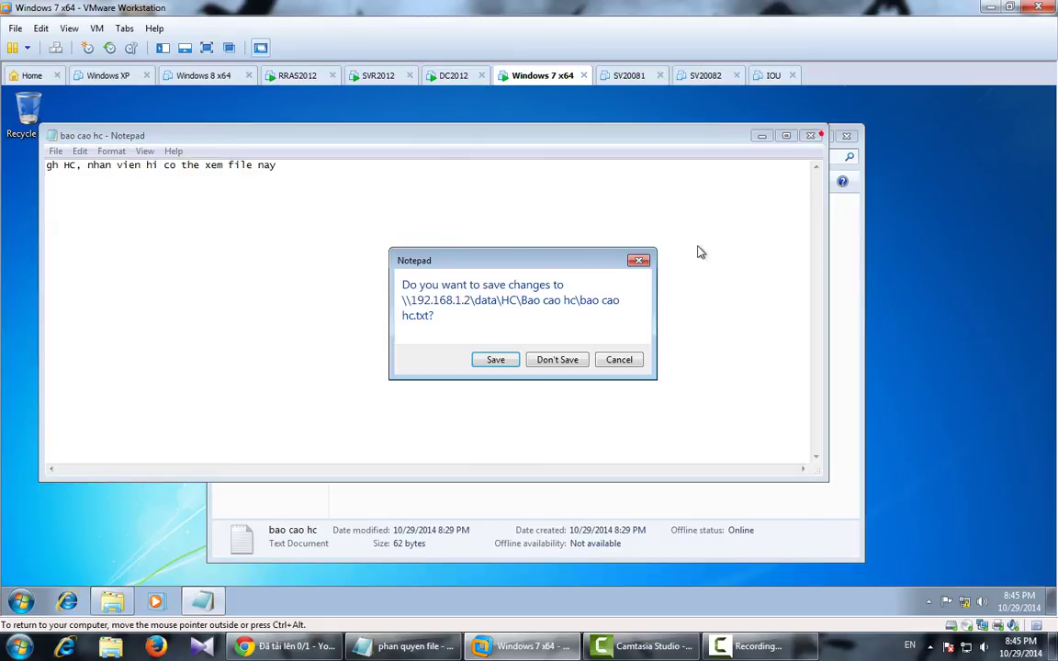
pyautogui.click(551, 360)
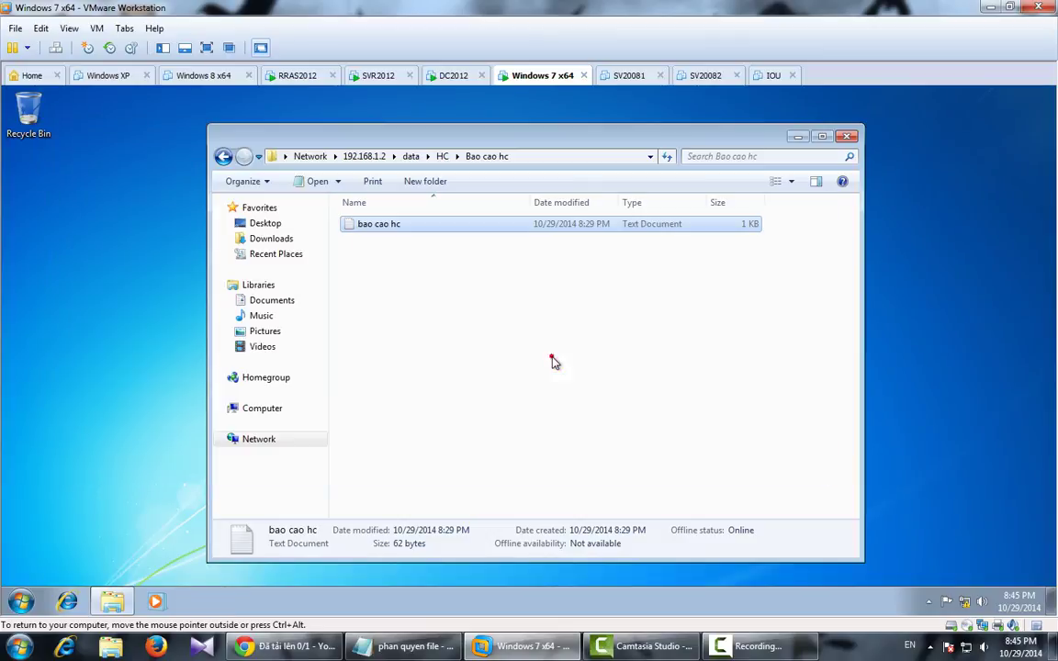
# Try to delete the bao cao hc text document from the share
pyautogui.rightClick(441, 228)
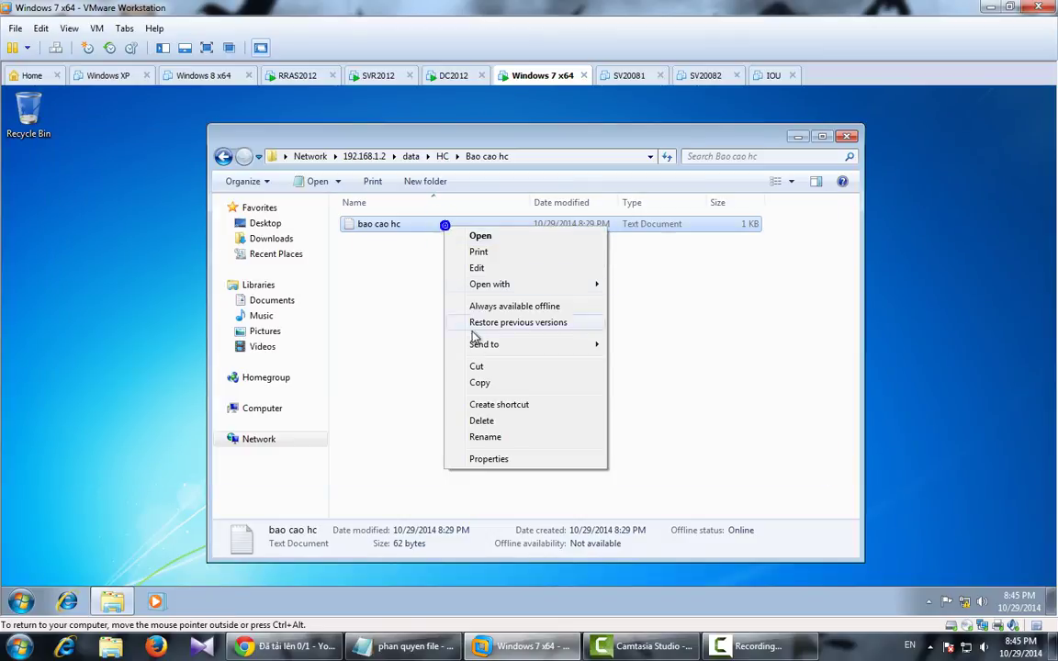
pyautogui.click(486, 423)
pyautogui.click(590, 355)
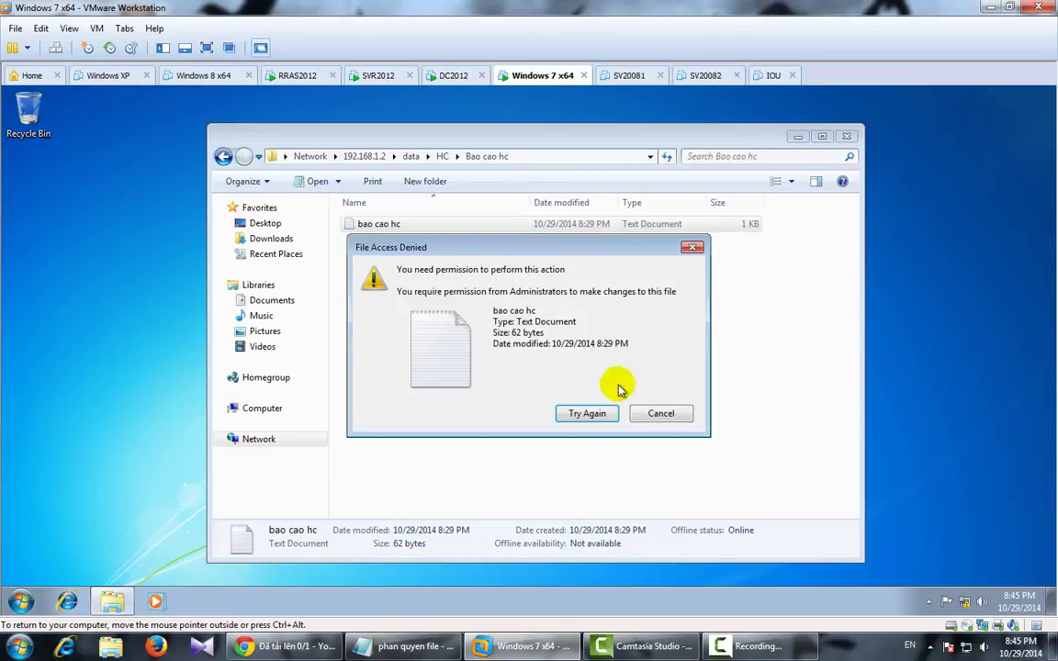
pyautogui.click(606, 417)
# Try to create a new folder inside the shared Bao cao hc folder and cancel the attempt
pyautogui.rightClick(498, 303)
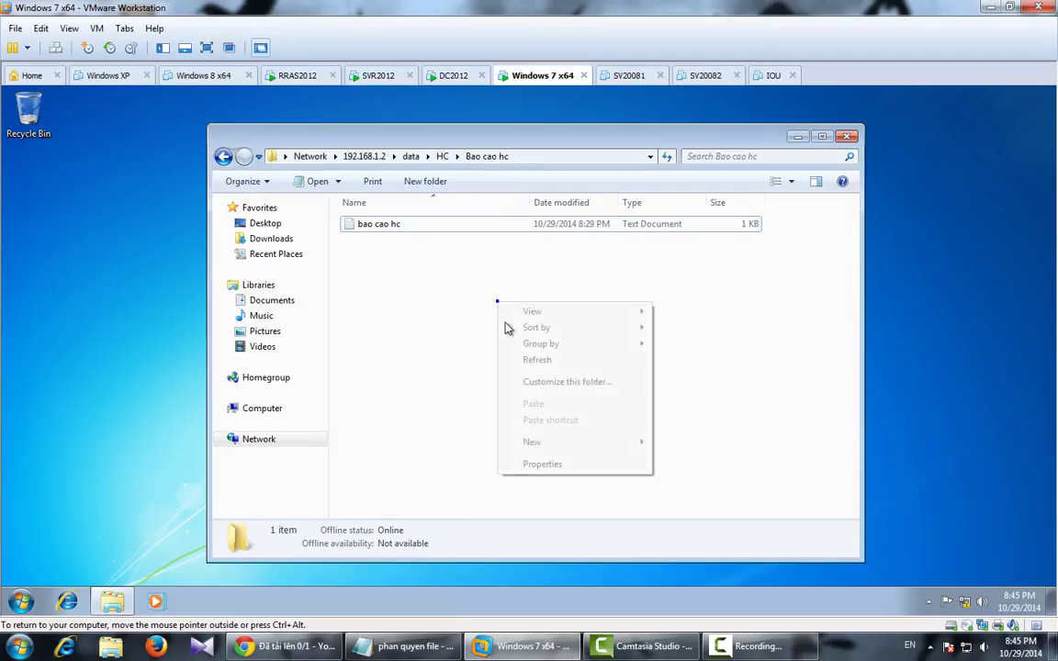
pyautogui.moveTo(529, 439)
pyautogui.click(681, 445)
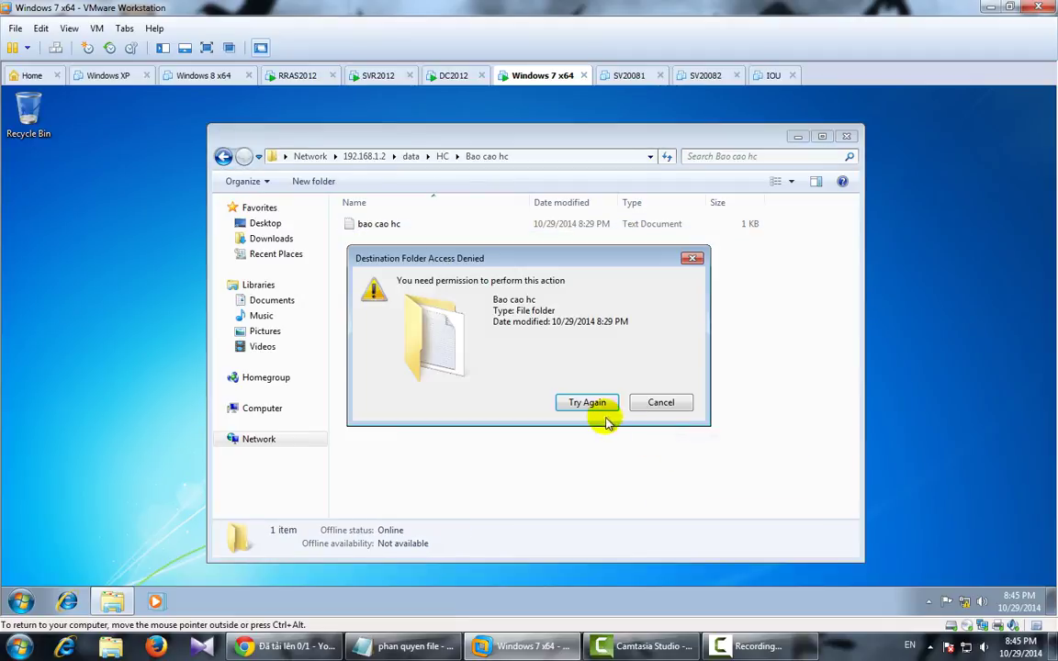
pyautogui.click(654, 401)
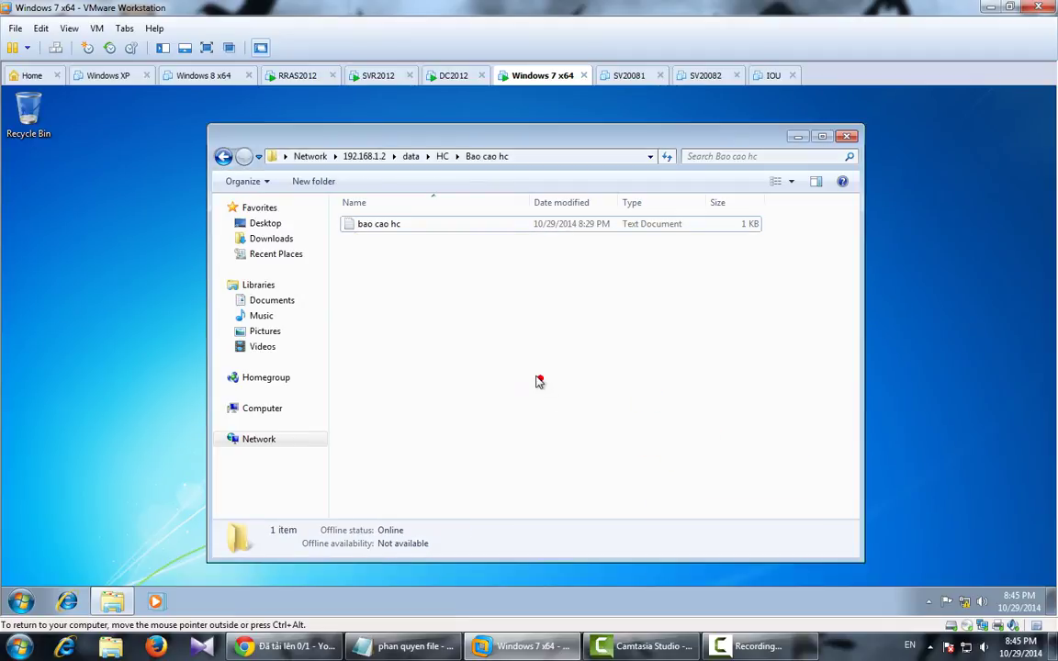
# Open the shared Public hc folder, try to create a new folder in it, and cancel the attempt
pyautogui.press('BackSpace')
pyautogui.doubleClick(383, 239)
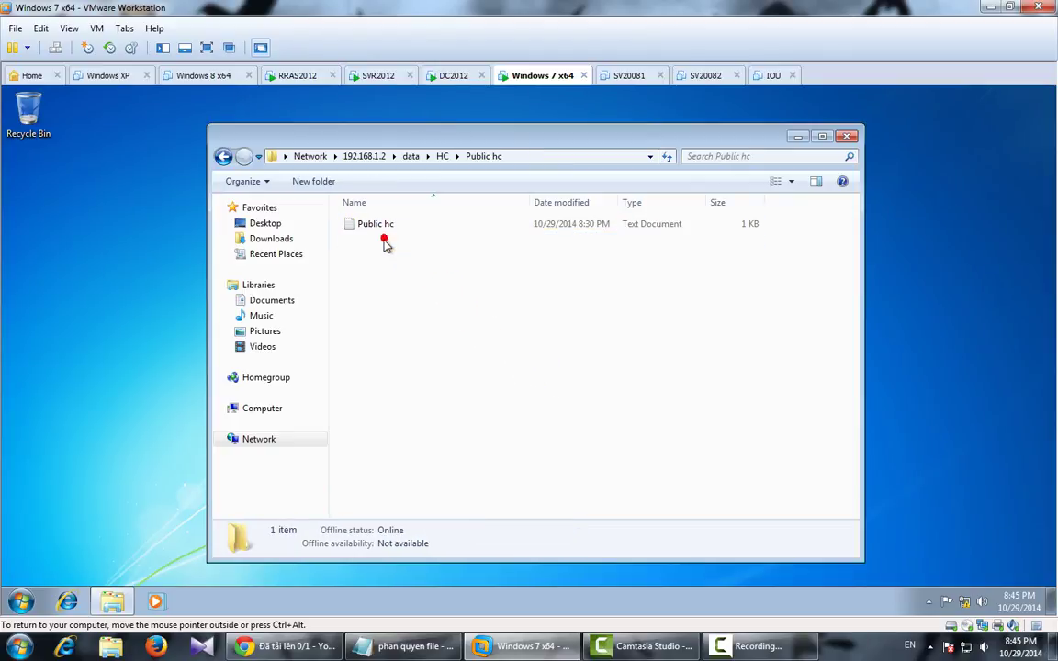
pyautogui.click(382, 225)
pyautogui.rightClick(381, 246)
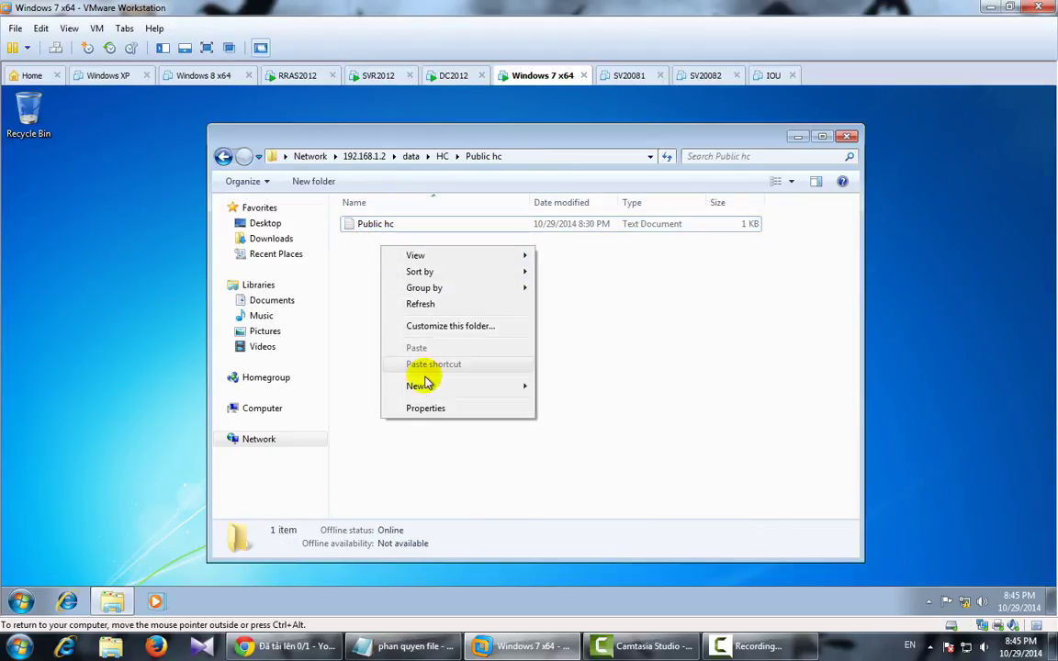
pyautogui.moveTo(424, 385)
pyautogui.click(596, 384)
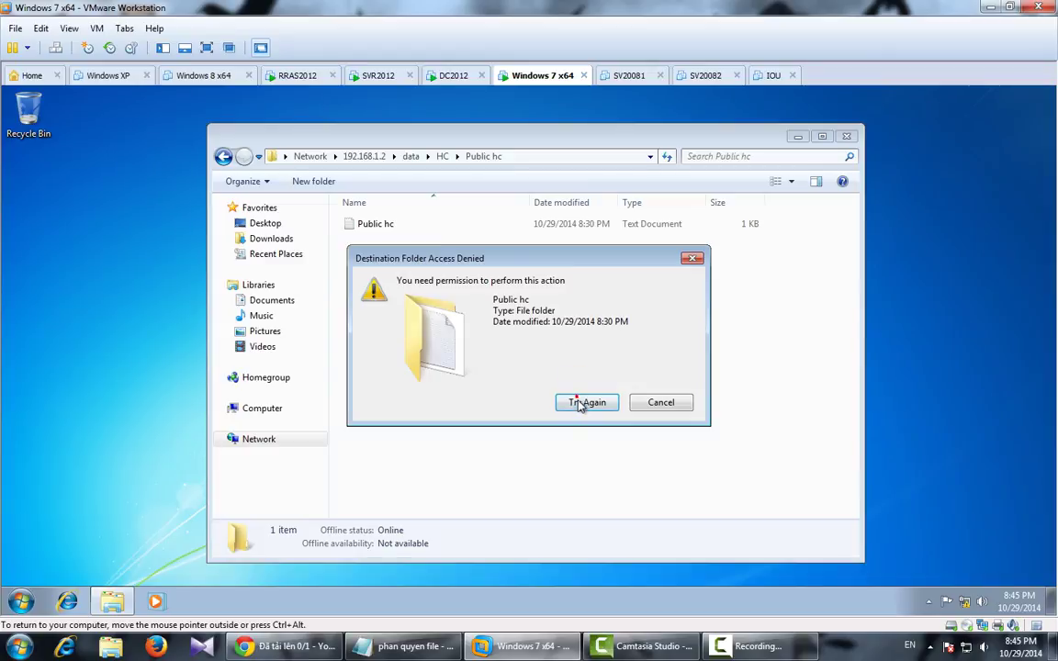
pyautogui.click(635, 404)
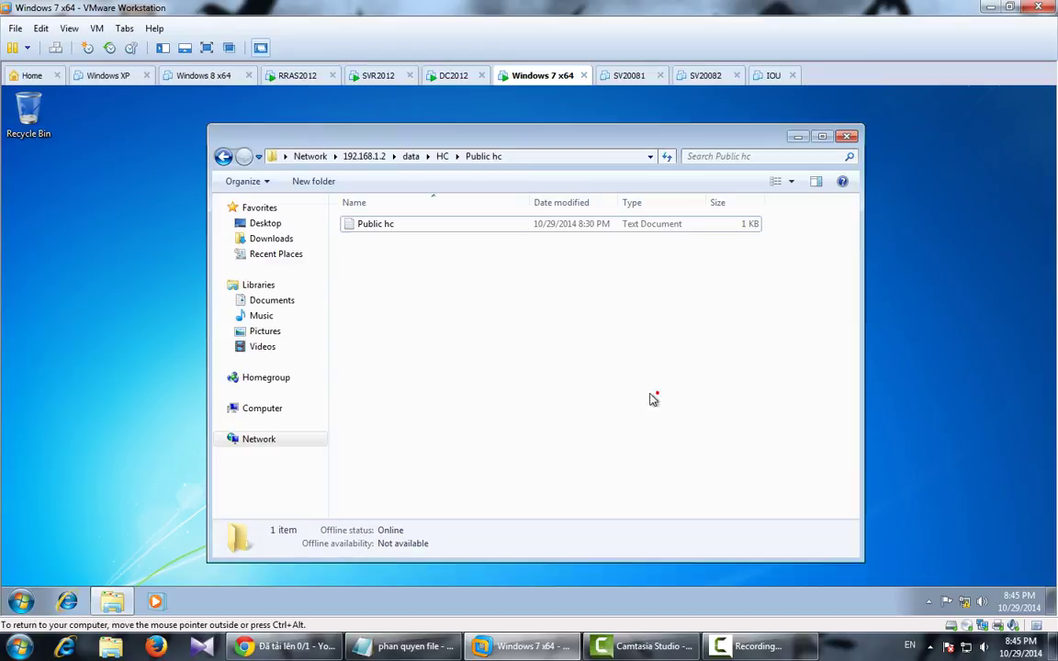
# Check which user account is signed in on the Windows 7 machine, and return to the Public hc folder
pyautogui.click(20, 602)
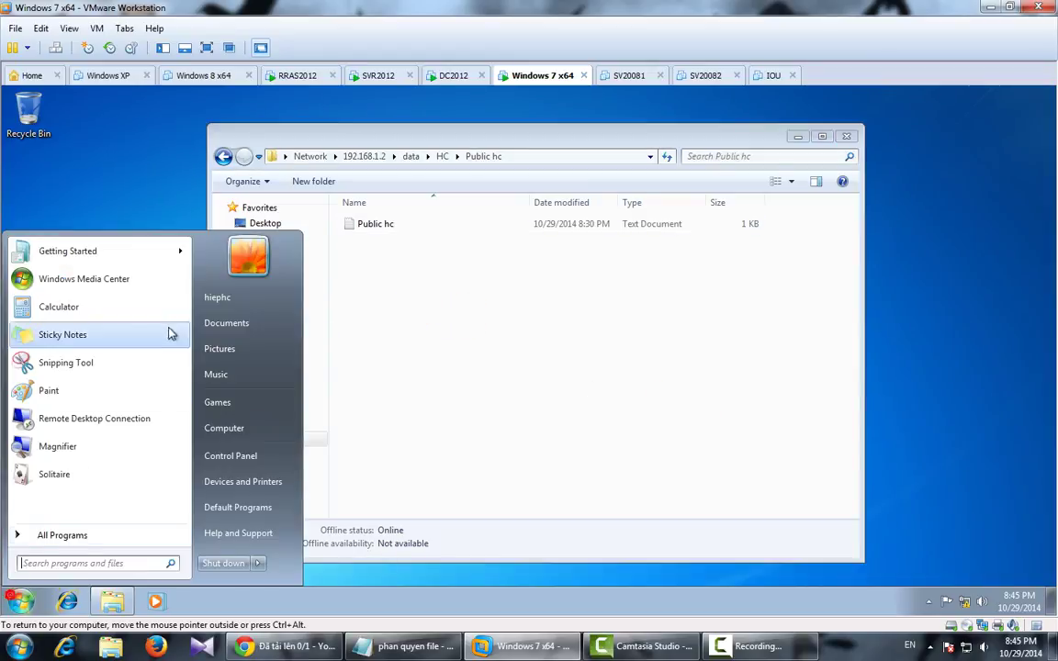
pyautogui.click(404, 289)
pyautogui.rightClick(399, 254)
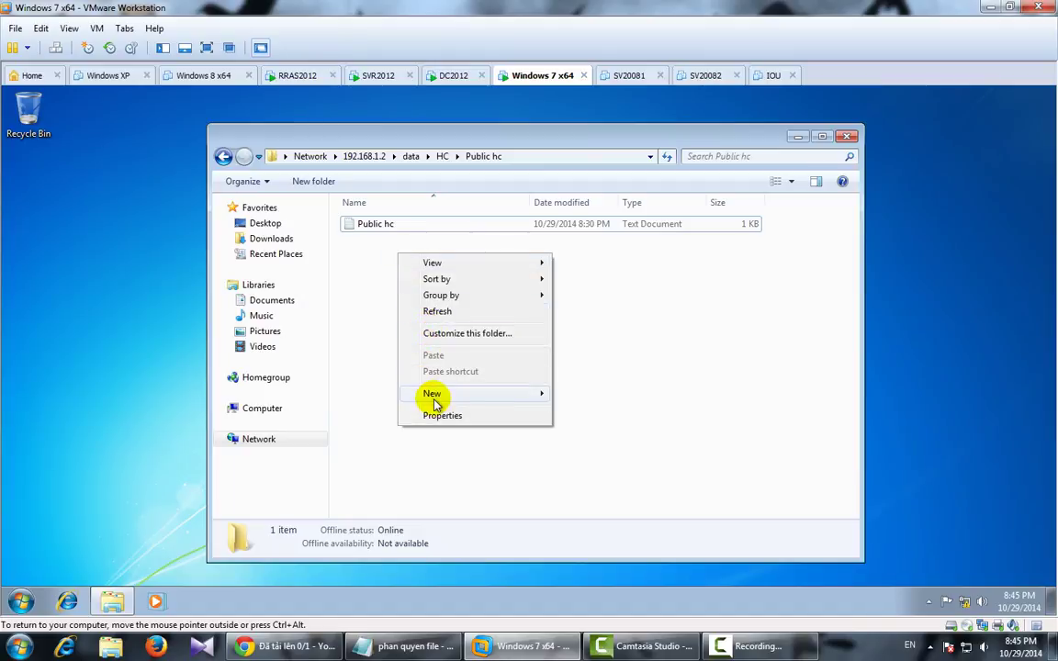
pyautogui.moveTo(436, 402)
pyautogui.click(356, 410)
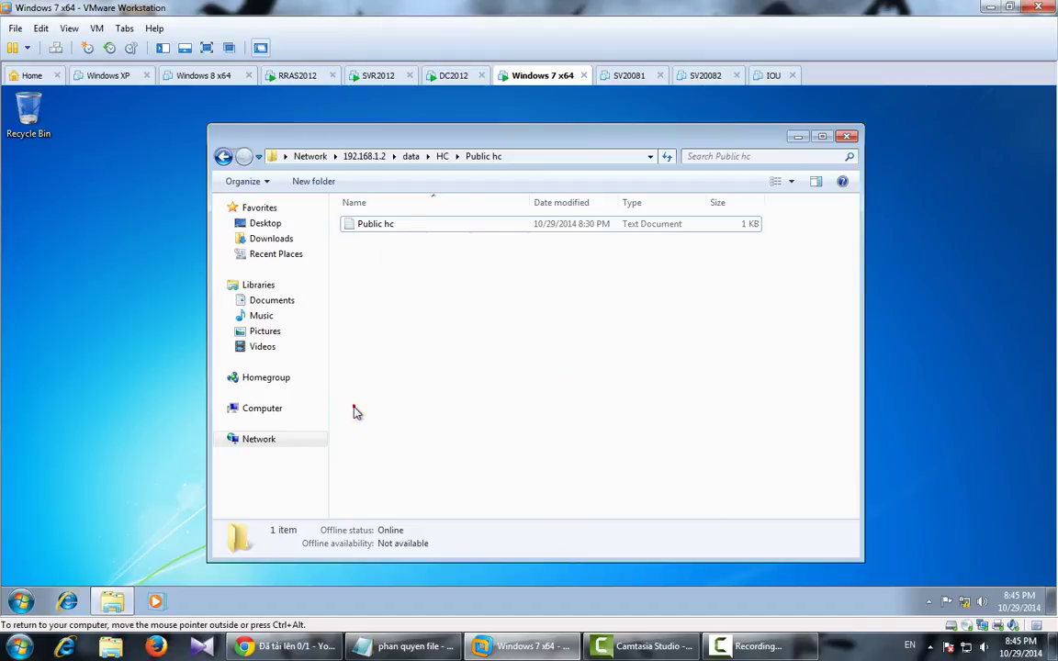
# On the SVR2012 machine, open the security properties of C:\DATA\HC\Public hc and show the Ghc group's permissions
pyautogui.click(375, 80)
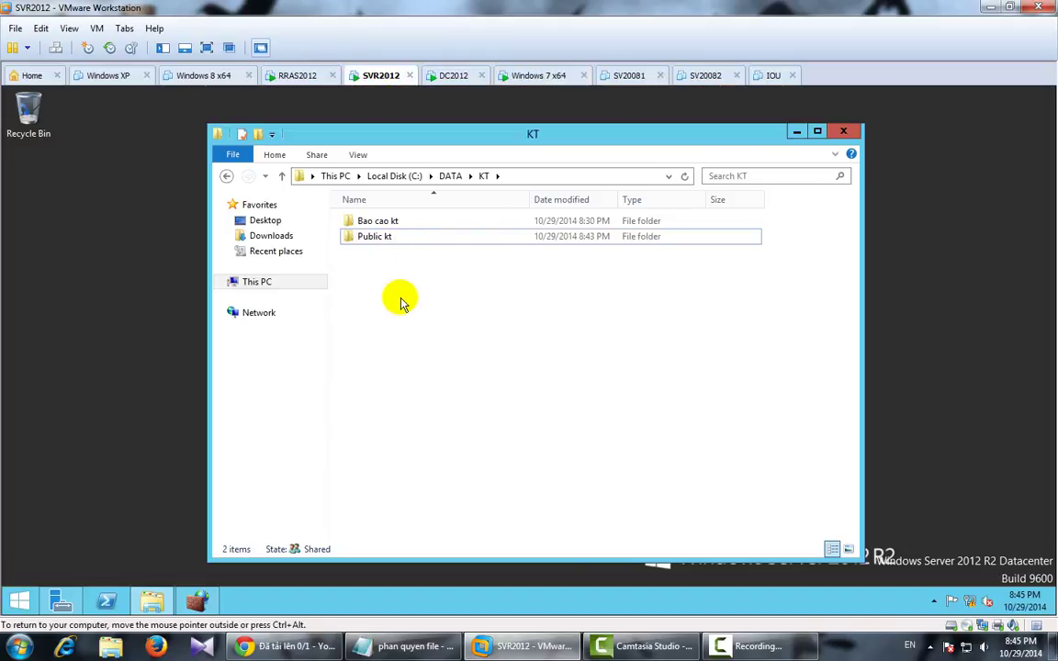
pyautogui.press('BackSpace')
pyautogui.doubleClick(393, 220)
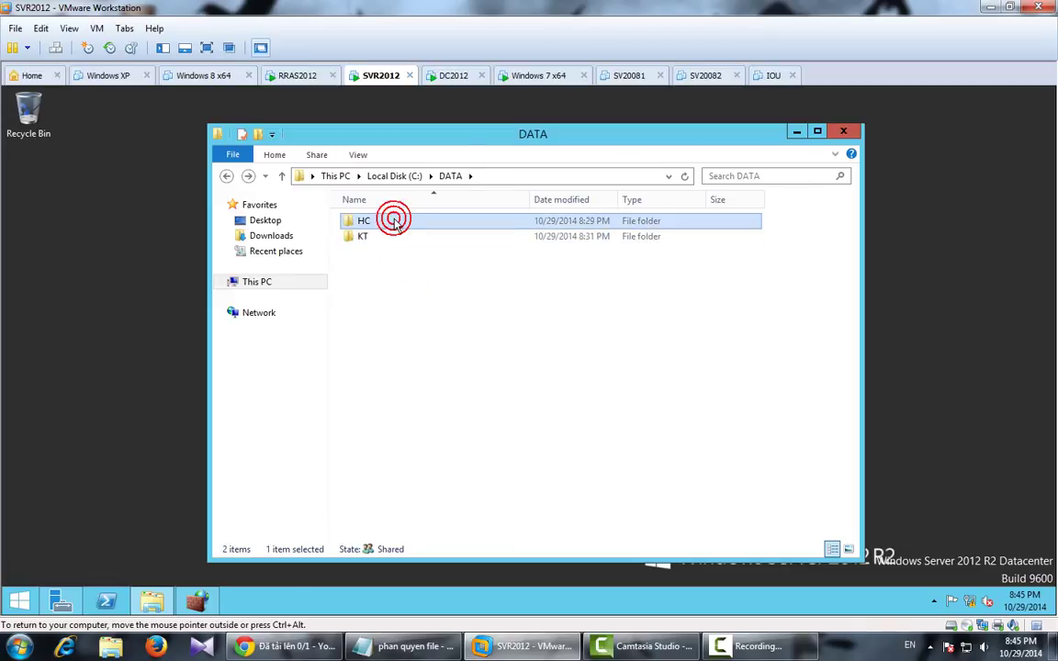
pyautogui.click(393, 242)
pyautogui.rightClick(393, 243)
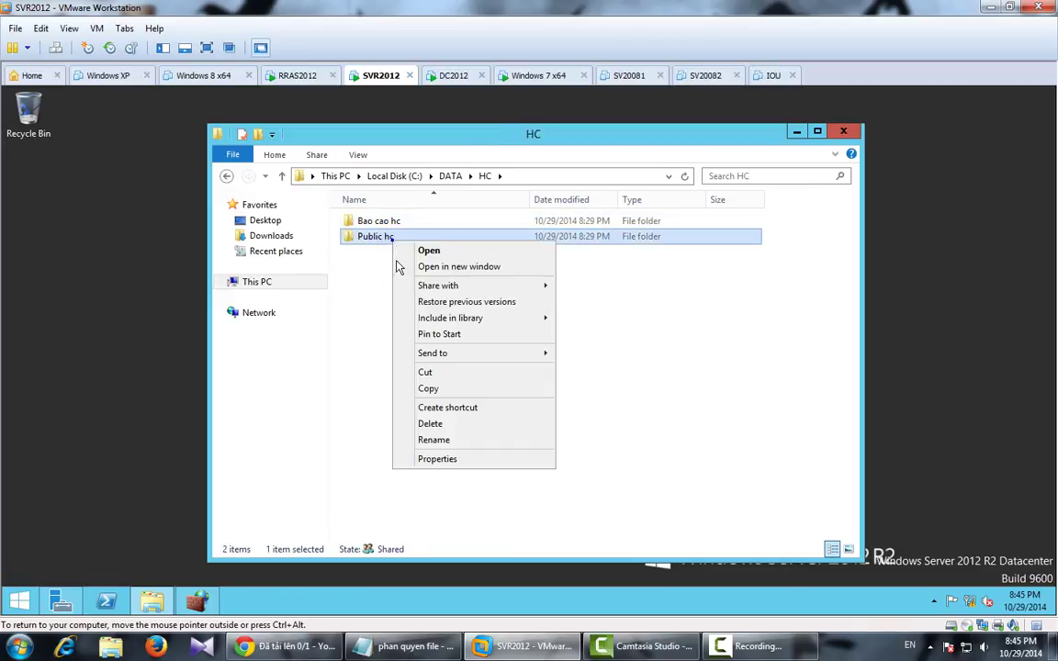
pyautogui.click(445, 459)
pyautogui.click(493, 261)
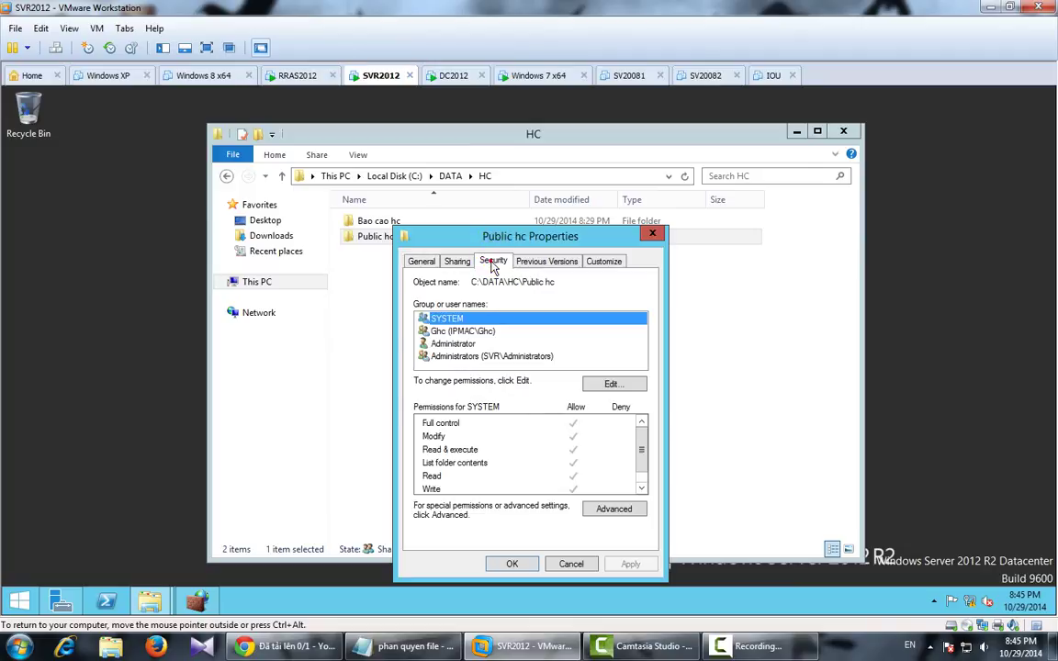
pyautogui.click(482, 332)
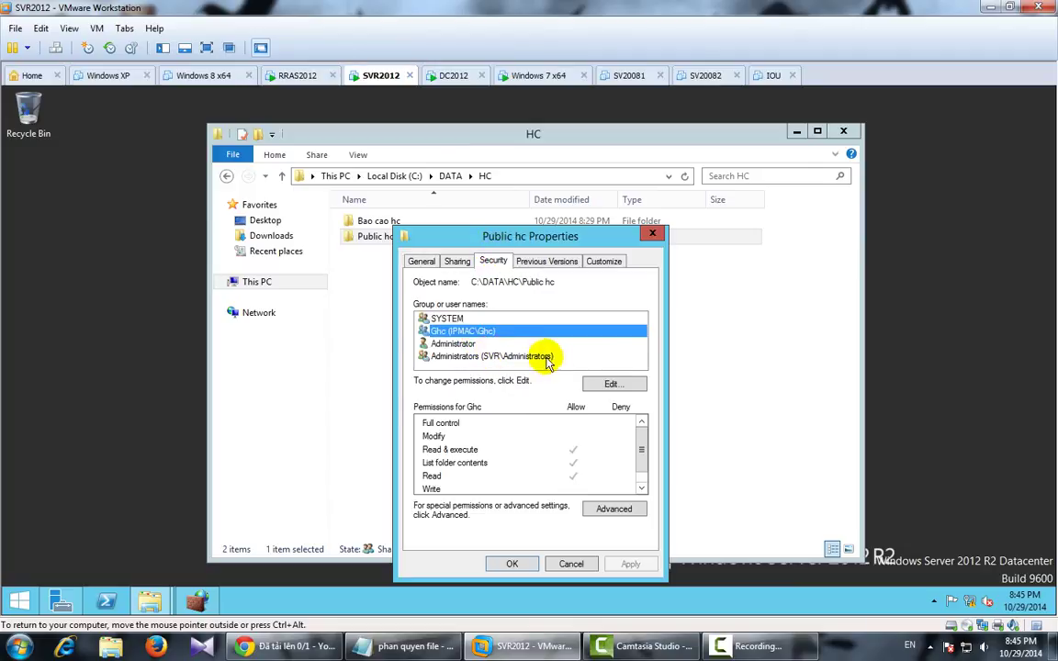
# Allow the Ghc group Full control on the Public hc folder and apply the permissions
pyautogui.click(631, 383)
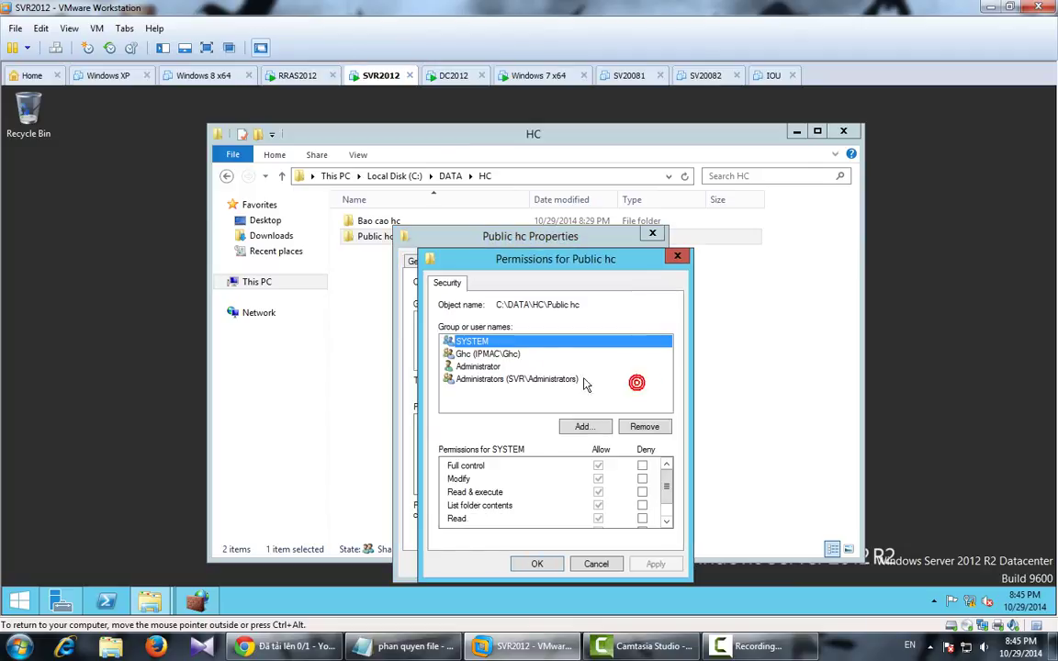
pyautogui.click(523, 356)
pyautogui.click(598, 466)
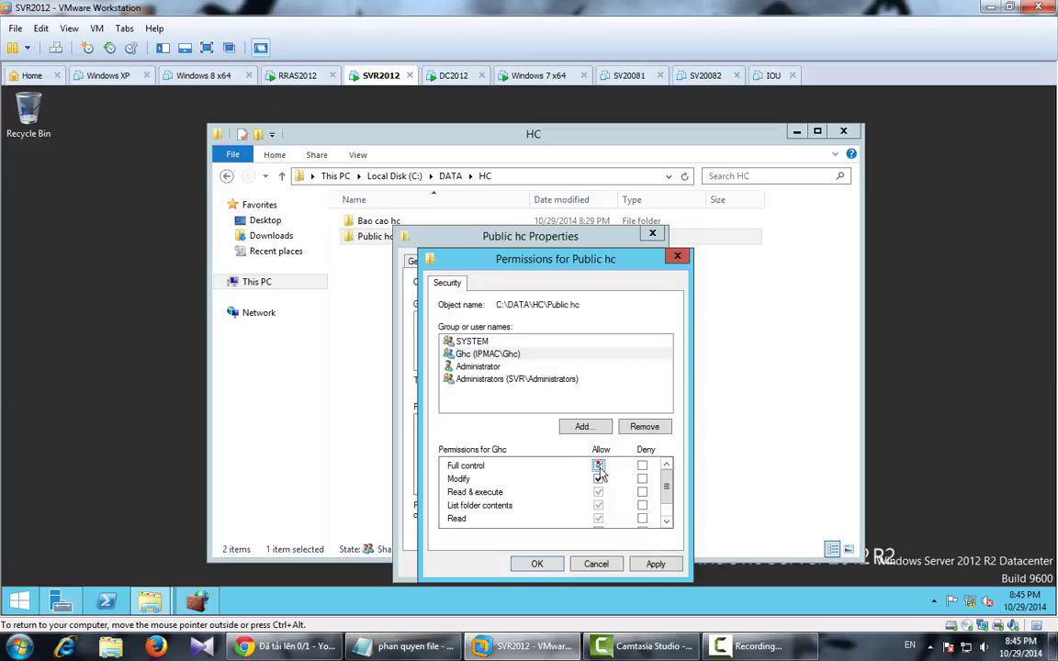
pyautogui.click(655, 564)
pyautogui.click(526, 567)
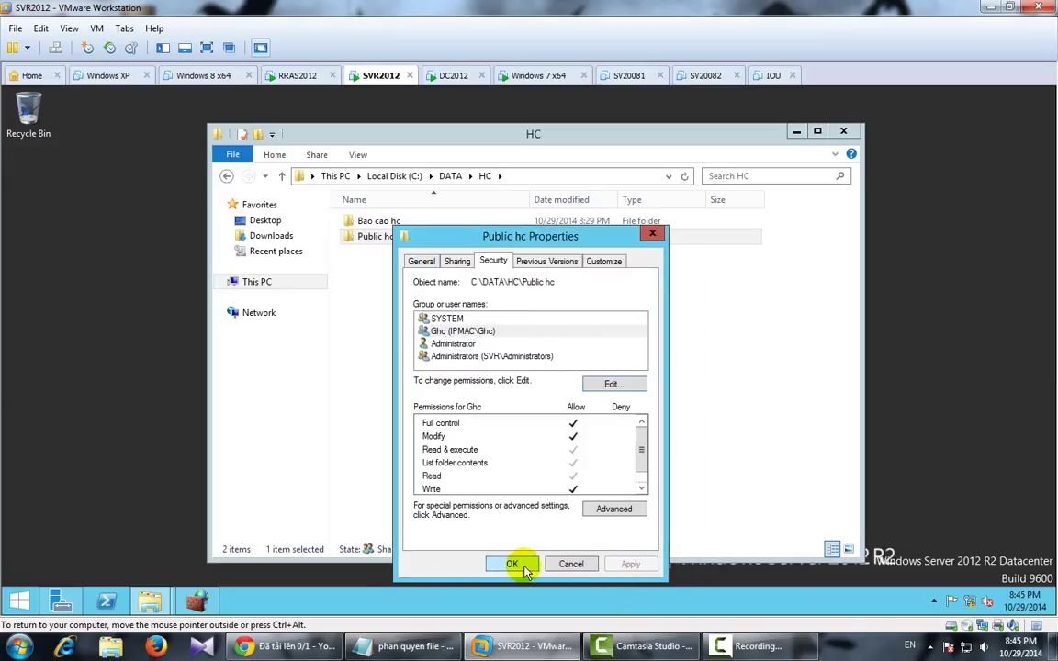
# Close the Public hc properties, create a folder named ts in the shared Public hc folder on the Windows 7 machine, and open it
pyautogui.click(523, 567)
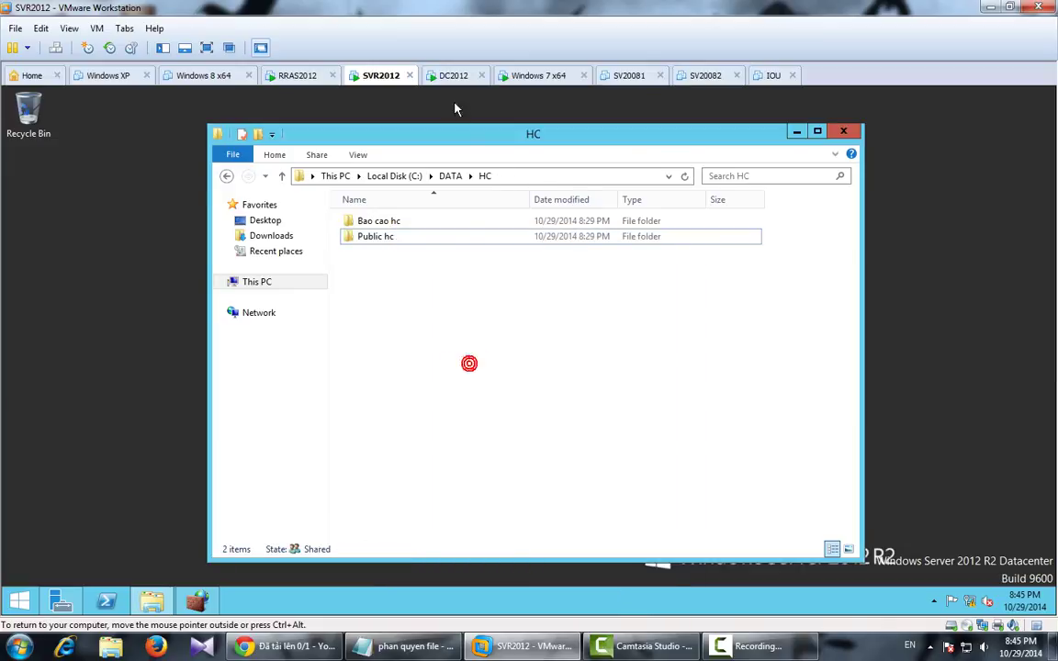
pyautogui.click(528, 73)
pyautogui.rightClick(442, 285)
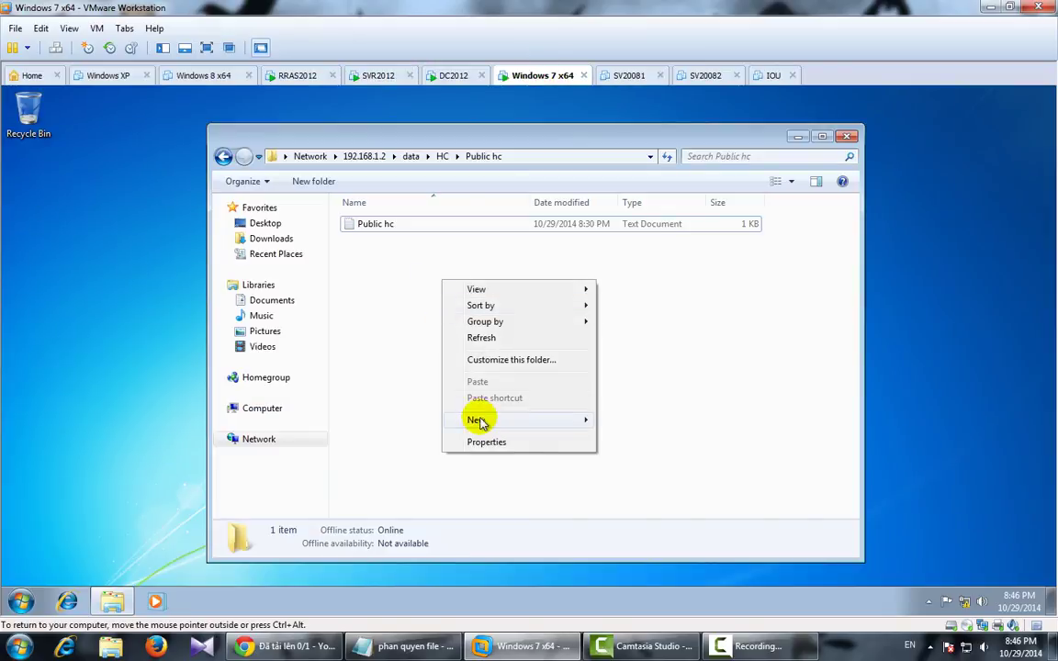
pyautogui.moveTo(480, 419)
pyautogui.click(689, 422)
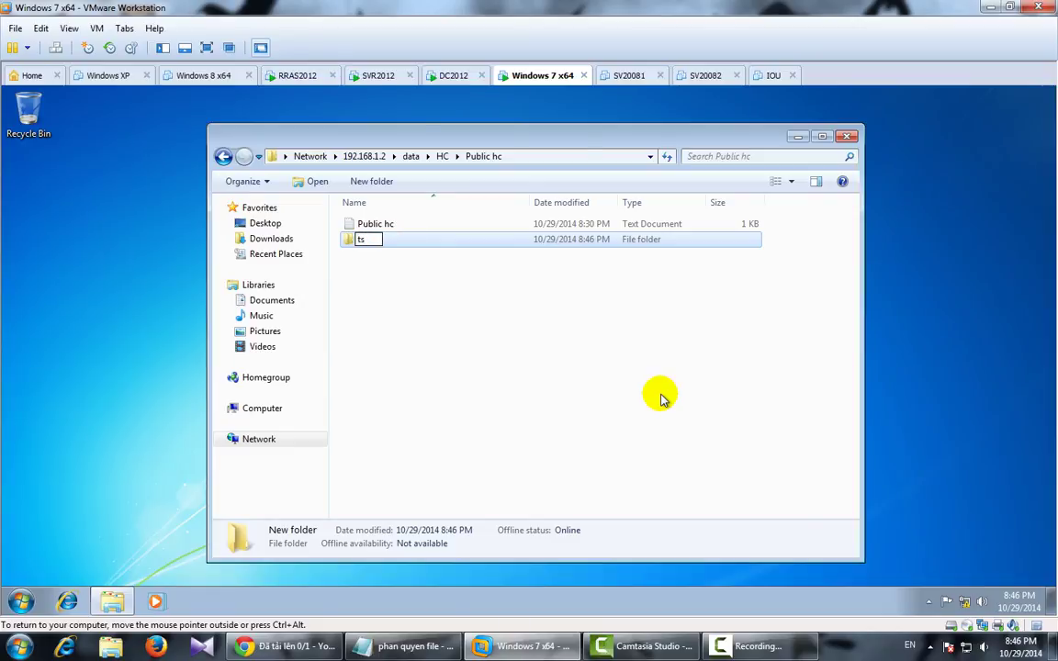
pyautogui.write('ts')
pyautogui.press('Return')
pyautogui.press('Return')
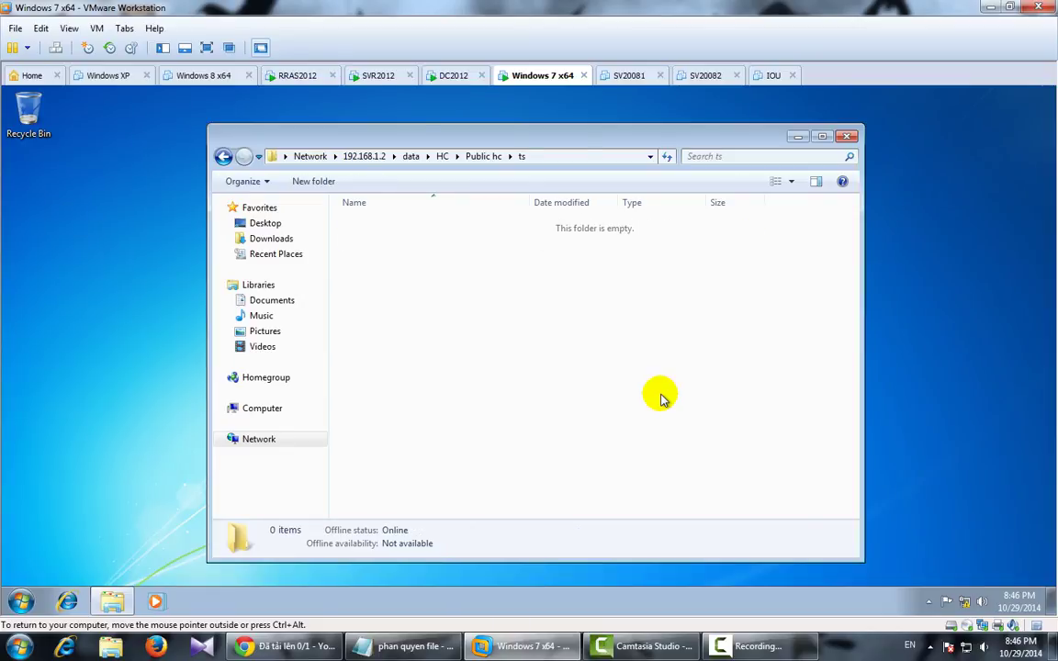
# Create a text document with the default name in the ts folder and open it for editing
pyautogui.rightClick(451, 339)
pyautogui.moveTo(492, 494)
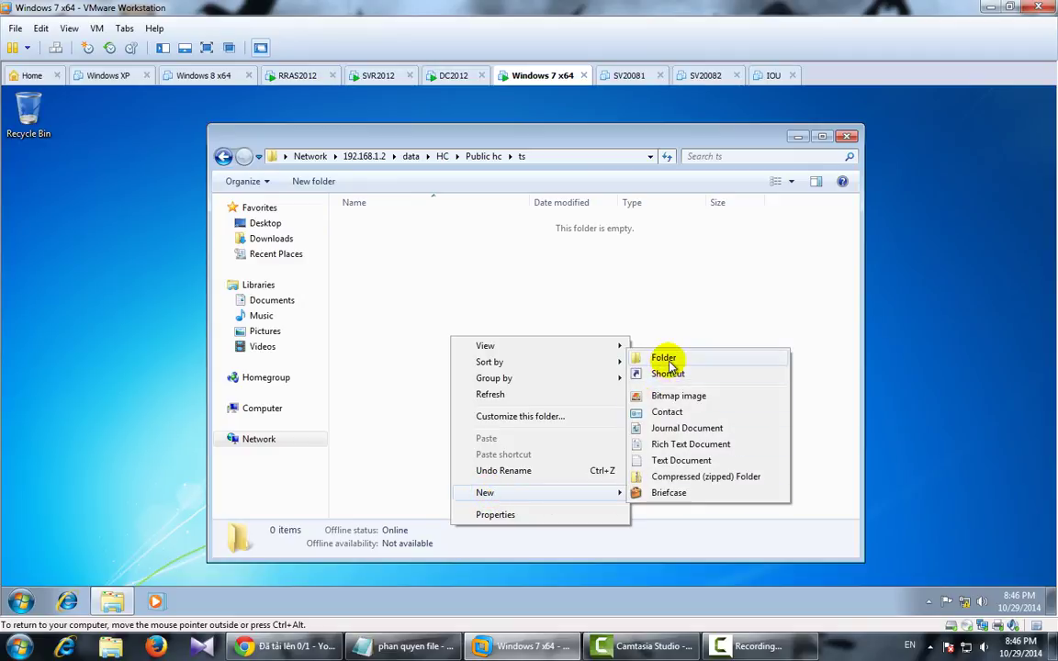
pyautogui.click(680, 460)
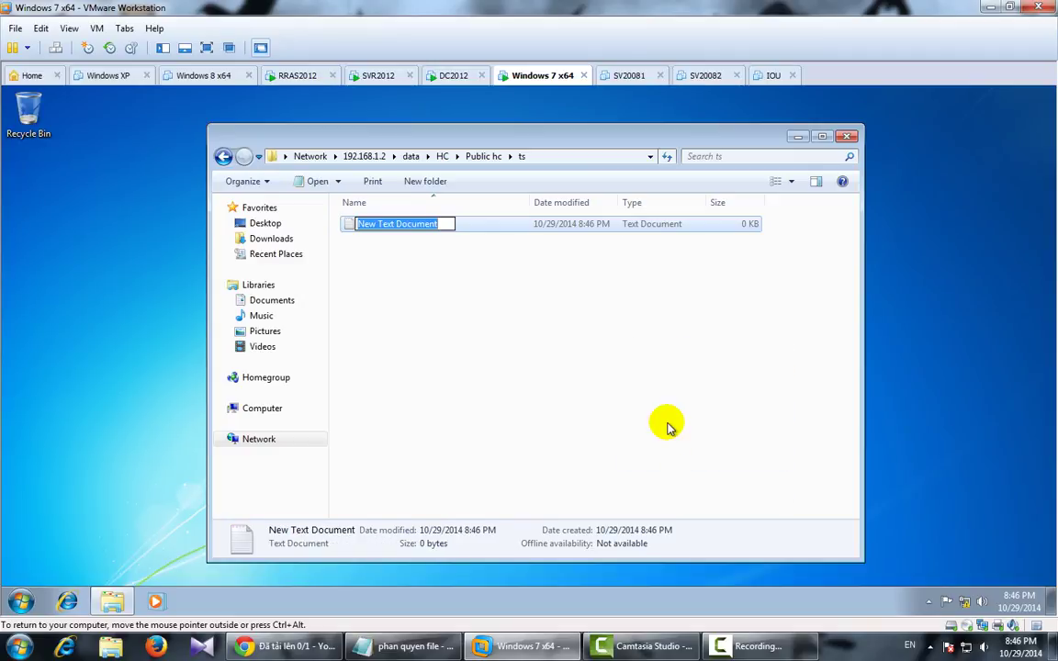
pyautogui.press('Return')
pyautogui.press('Return')
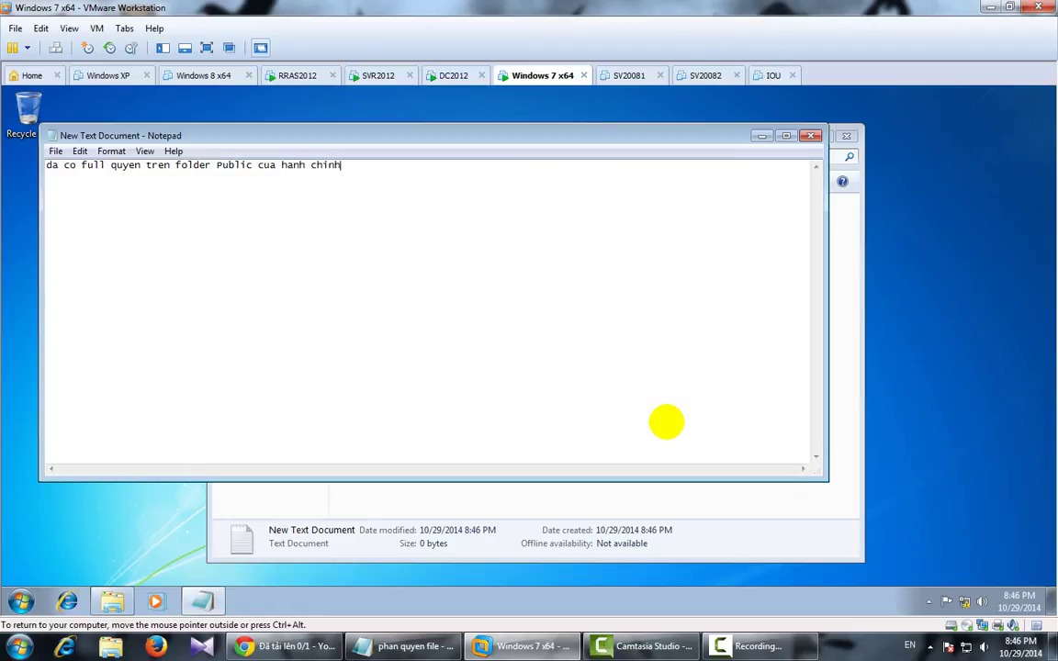
# Save the text document with the line "da co full quyen tren folder Public cua hanh chinh" and close it
pyautogui.click(56, 150)
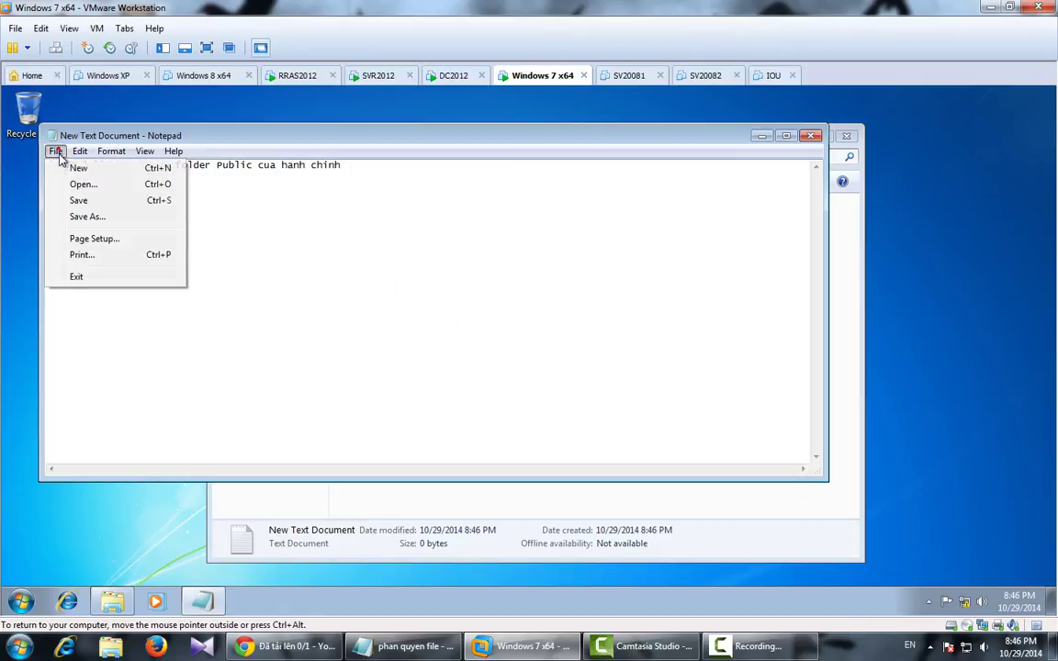
pyautogui.click(79, 200)
pyautogui.click(810, 136)
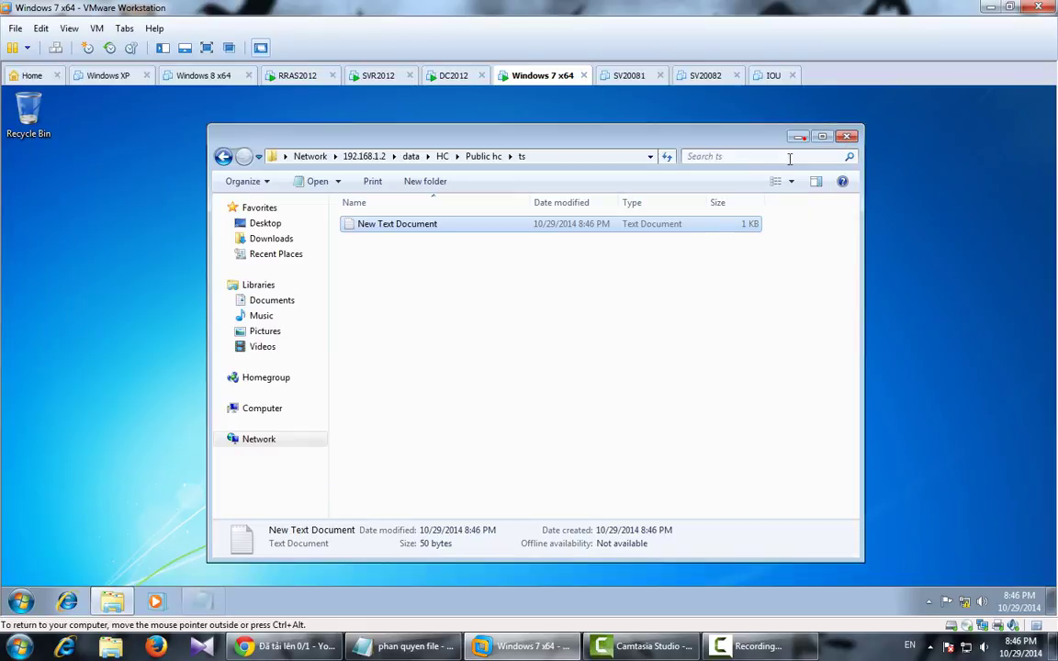
pyautogui.click(539, 314)
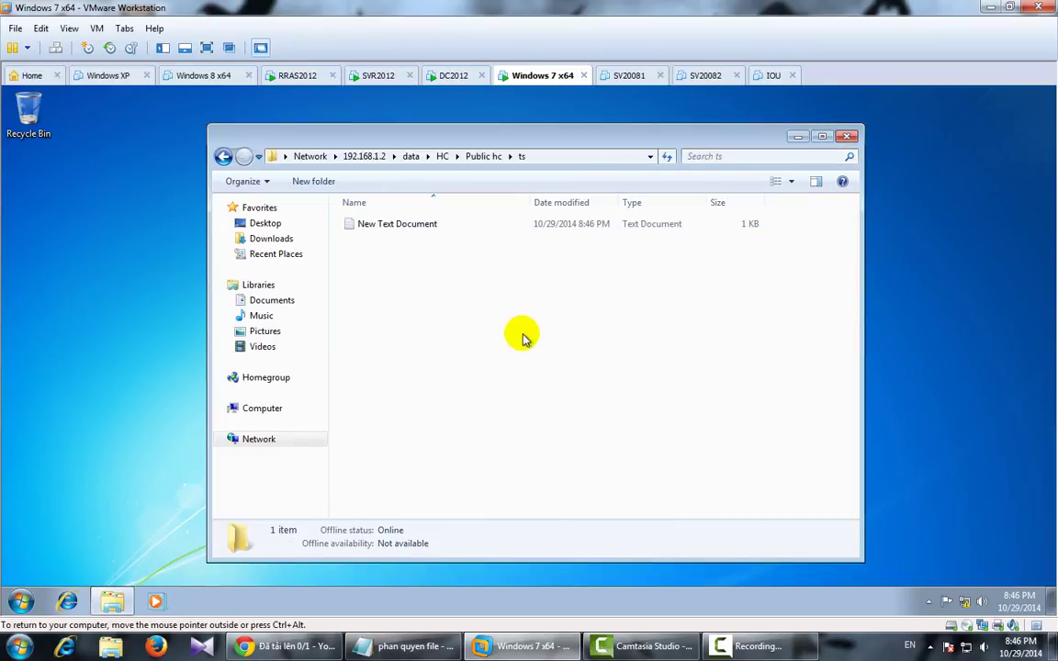